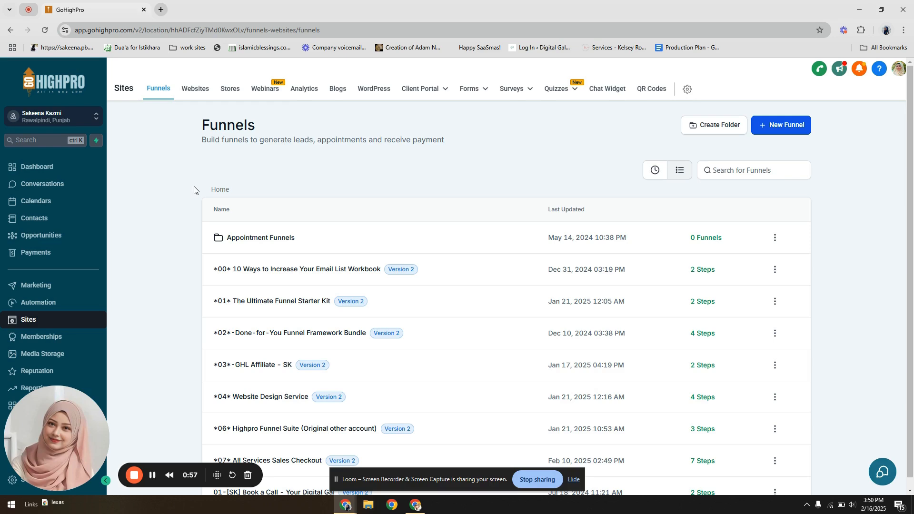
# - Start creating a new funnel from templates and open the template library
pyautogui.click(793, 127)
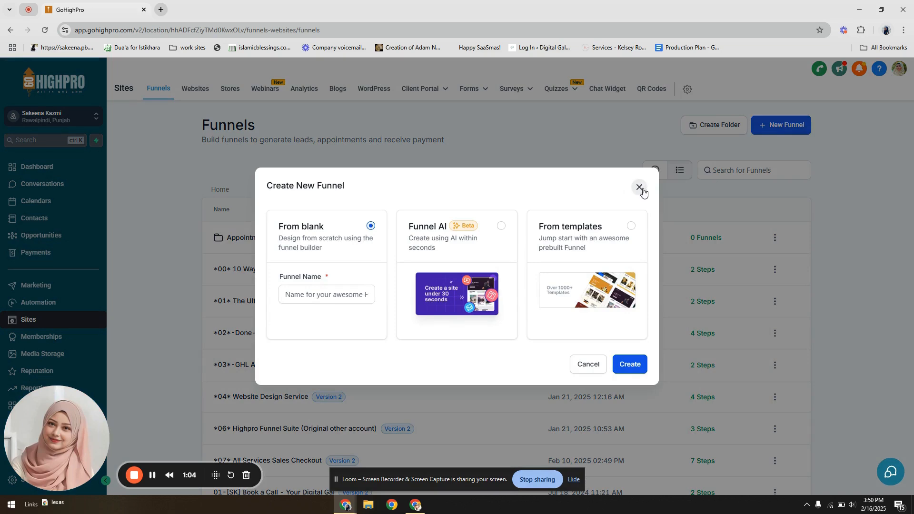
pyautogui.click(639, 188)
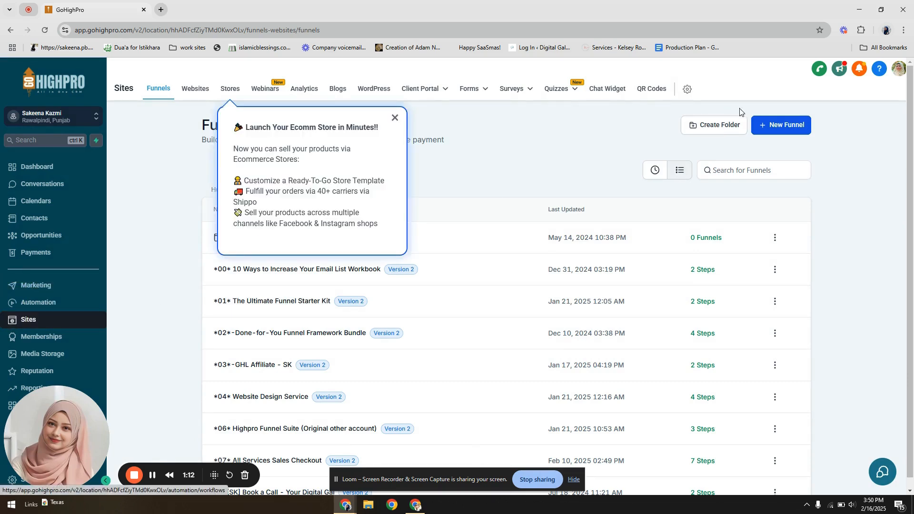
pyautogui.click(785, 128)
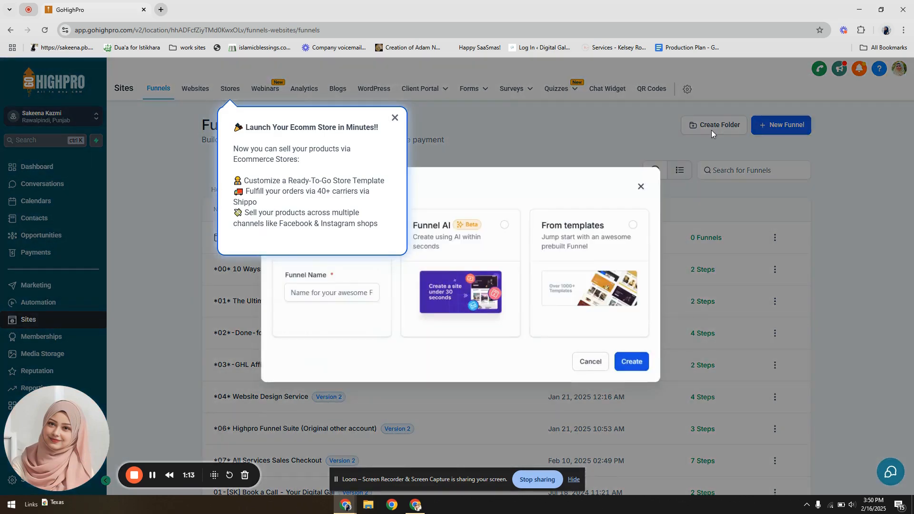
pyautogui.click(395, 119)
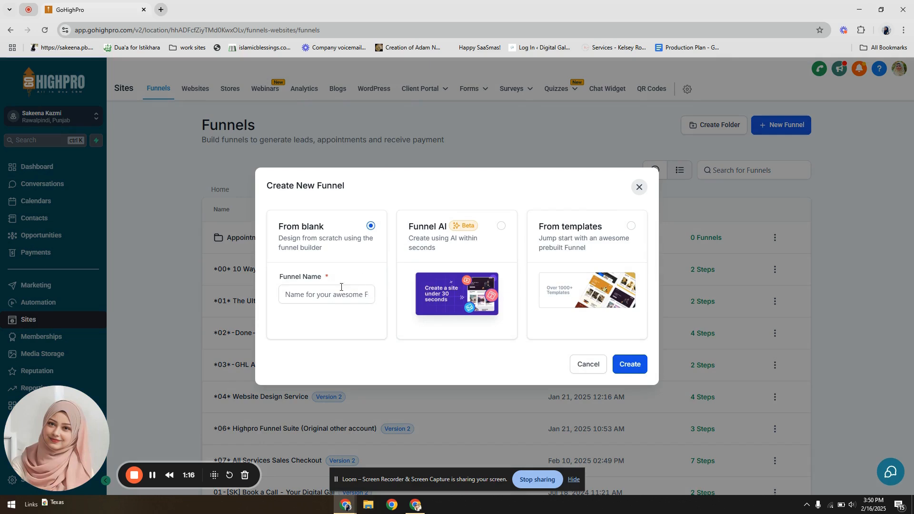
pyautogui.click(339, 301)
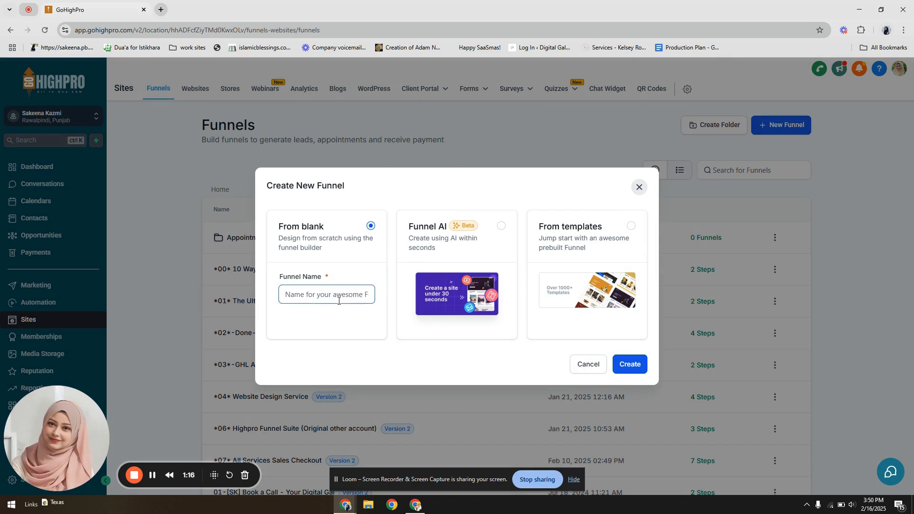
pyautogui.click(632, 226)
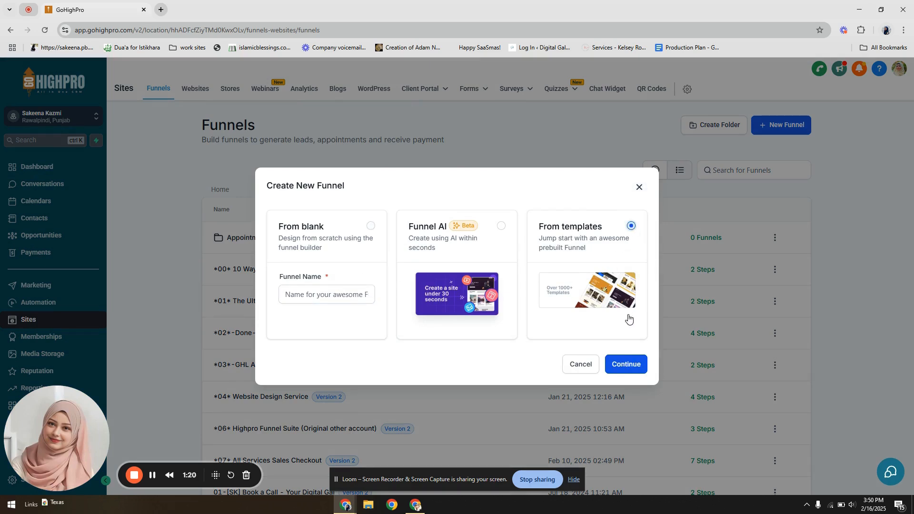
pyautogui.click(623, 366)
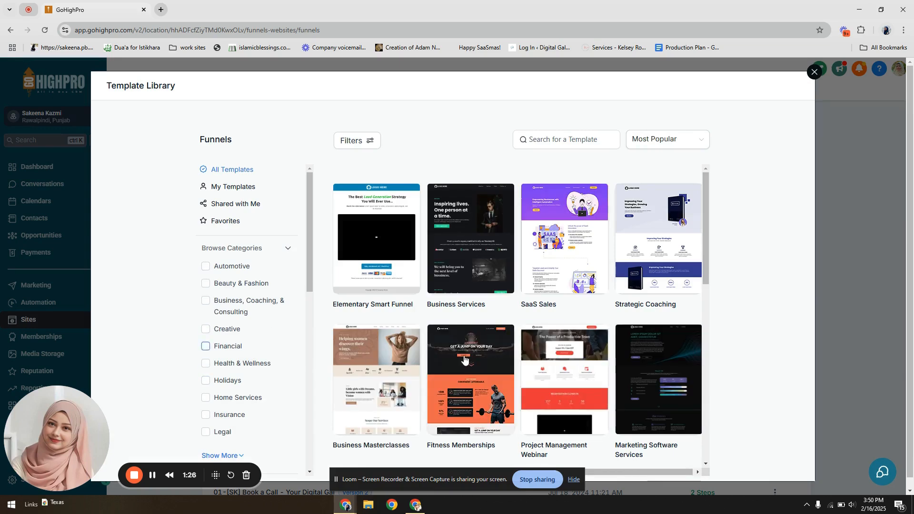
# - Choose the "Coaching - Free Discovery Call Funnel" template and continue to create the funnel from it
pyautogui.scroll(-5, 411, 319)
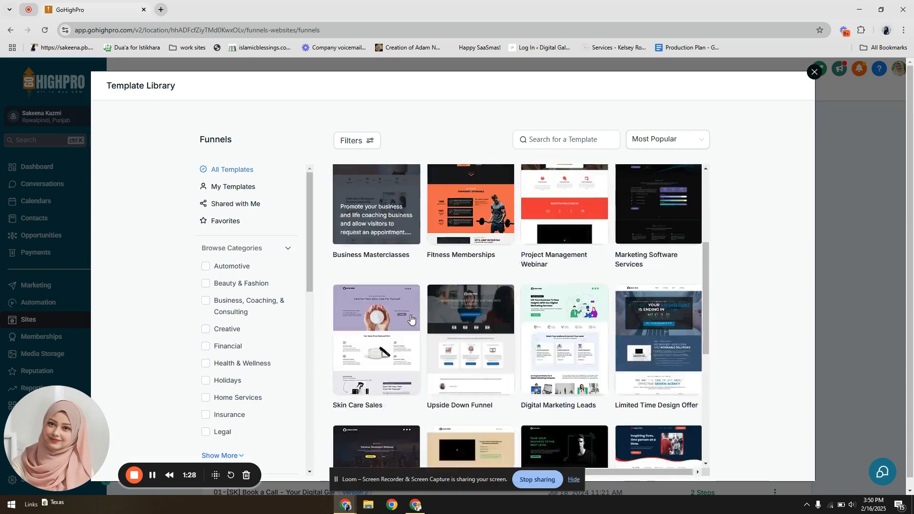
pyautogui.scroll(4, 411, 319)
pyautogui.scroll(-1, 410, 319)
pyautogui.scroll(-5, 411, 319)
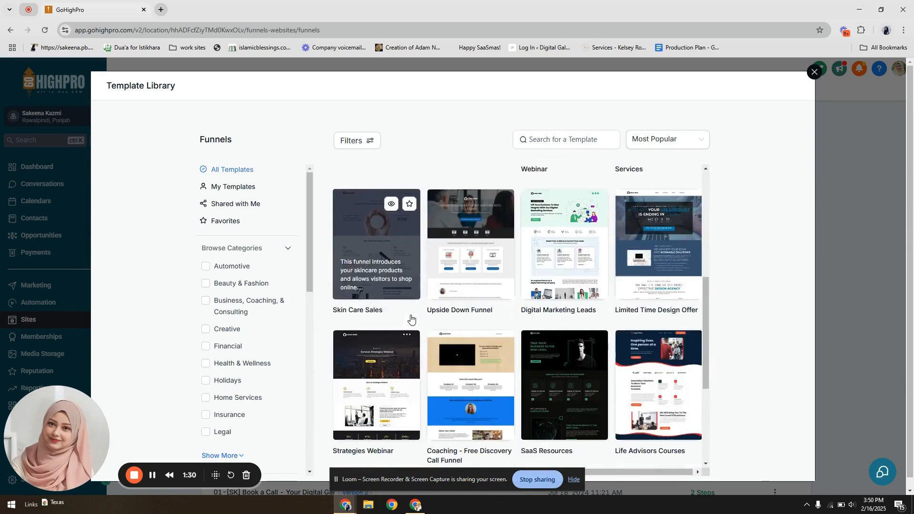
pyautogui.scroll(5, 411, 319)
pyautogui.scroll(-4, 411, 319)
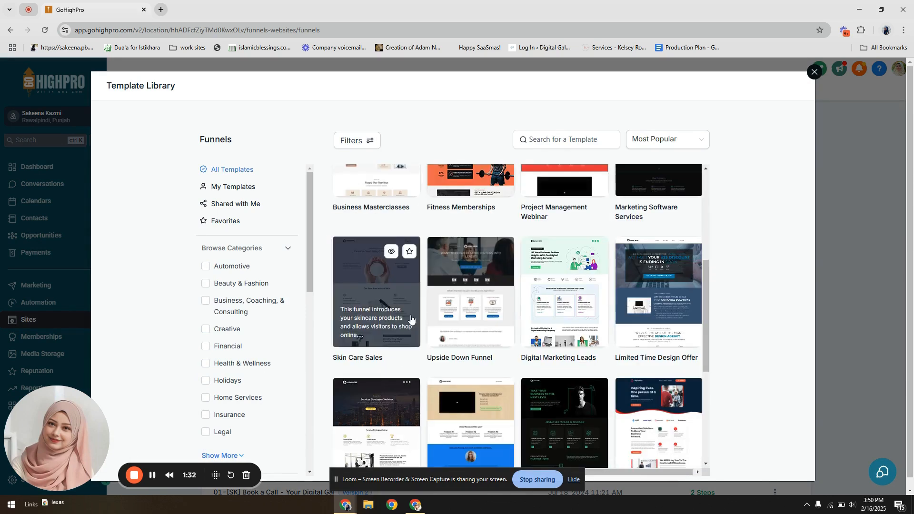
pyautogui.scroll(-4, 509, 344)
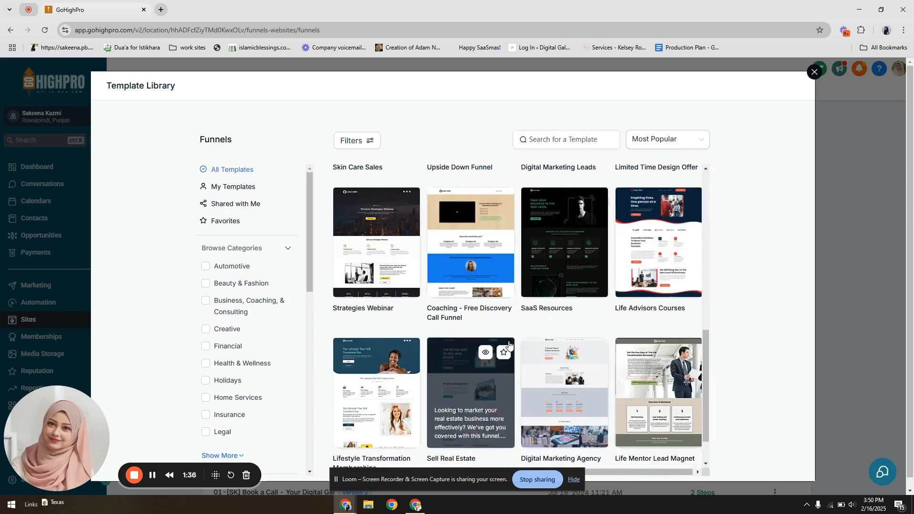
pyautogui.click(491, 236)
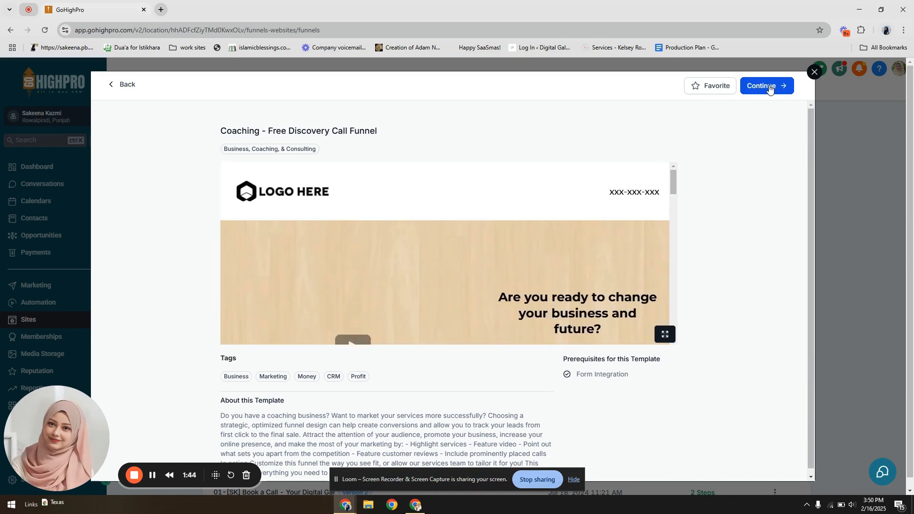
pyautogui.click(776, 87)
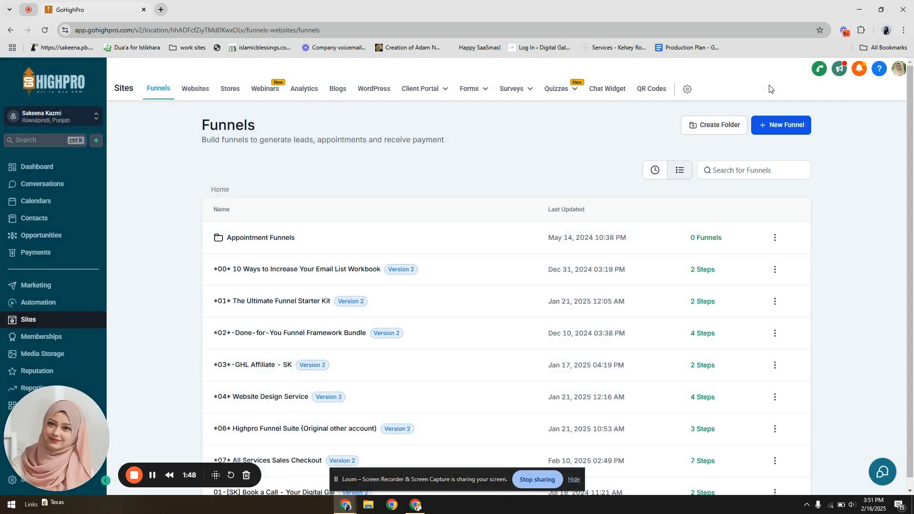
# - Open the Free Discovery Call funnel from the recent funnels and edit its Offer Claim Page in a new tab
pyautogui.click(659, 170)
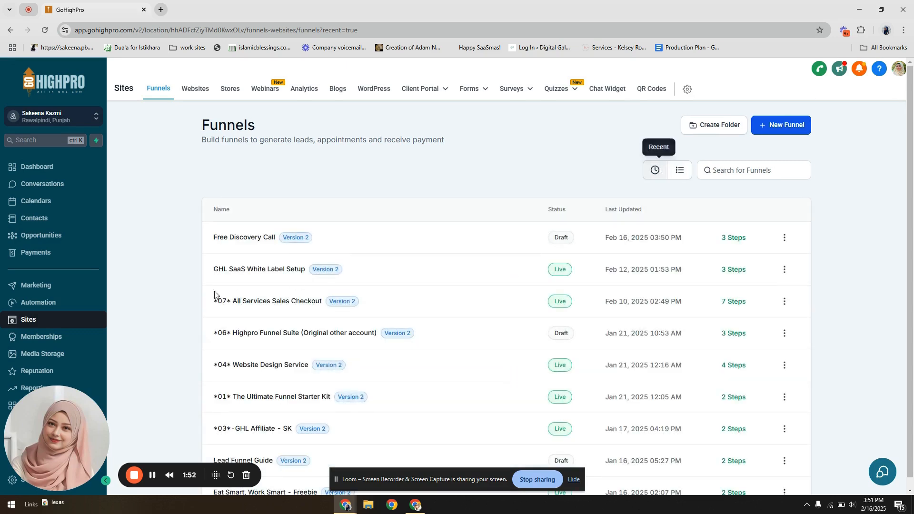
pyautogui.click(257, 238)
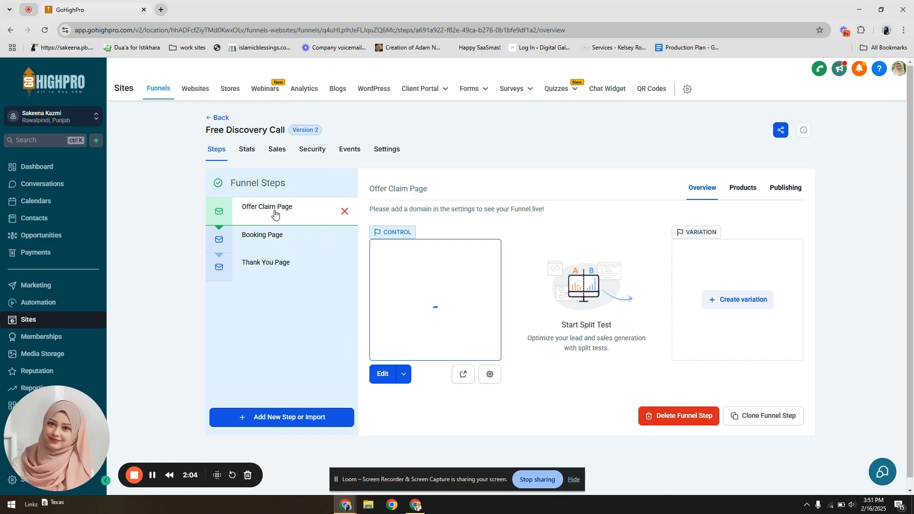
pyautogui.click(404, 378)
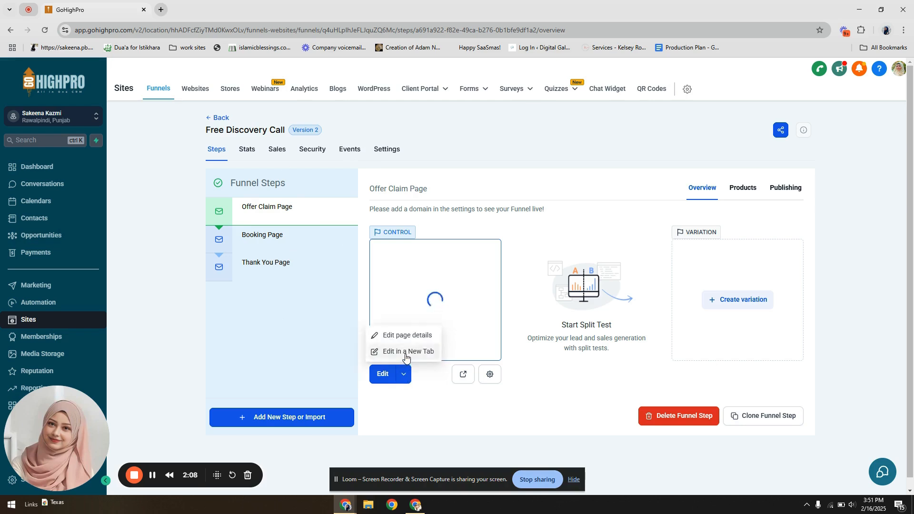
pyautogui.click(404, 353)
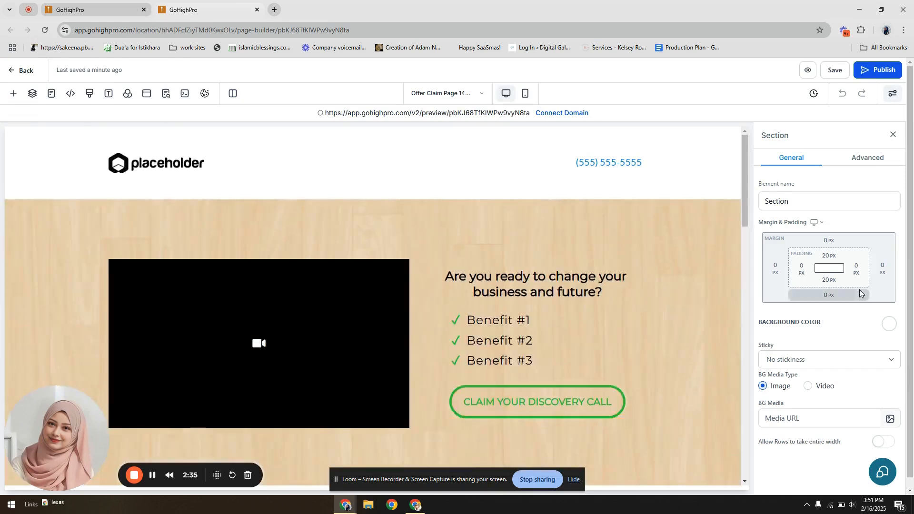
# - Examine the Offer Claim Page's sections and the settings of its logo image and "Claim Your Discovery Call" button
pyautogui.scroll(-10, 687, 357)
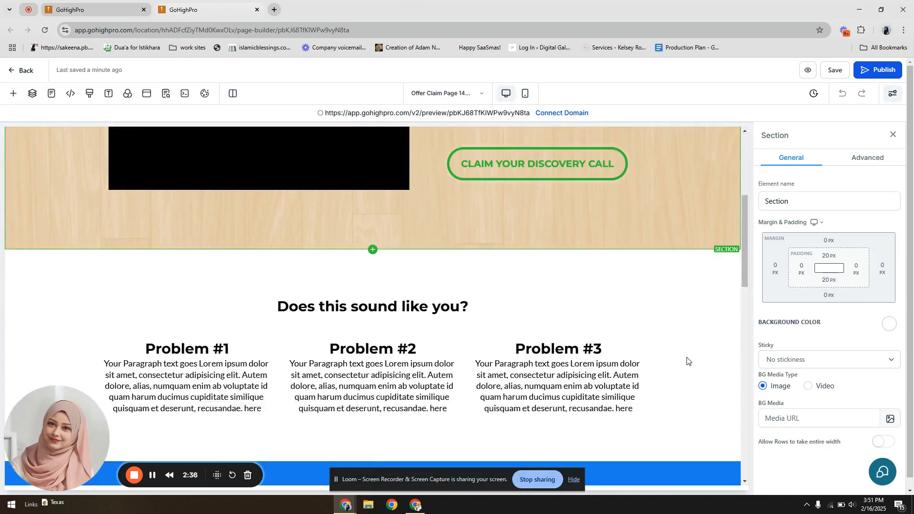
pyautogui.scroll(-10, 687, 361)
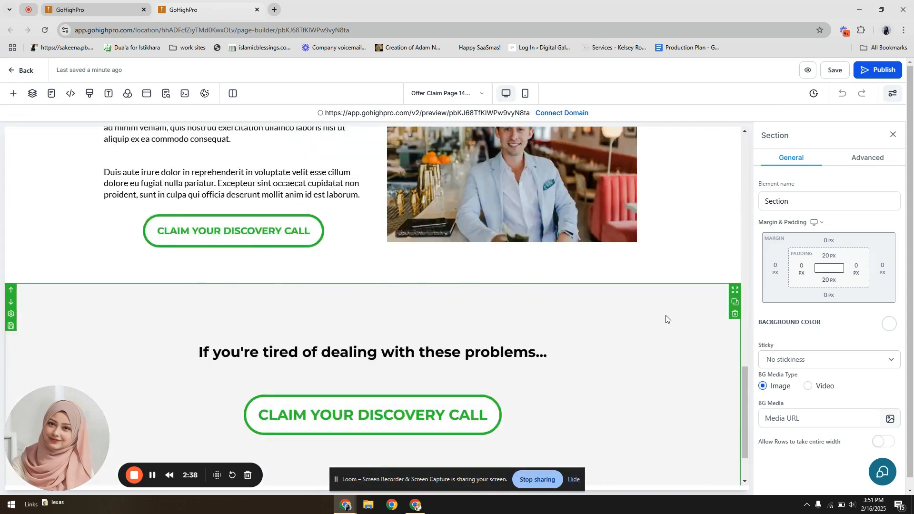
pyautogui.moveTo(746, 400); pyautogui.dragTo(772, 133)
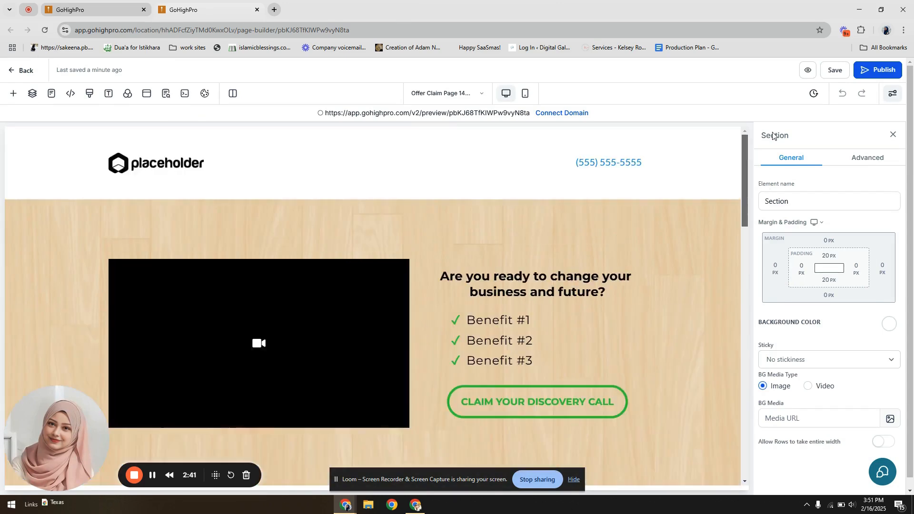
pyautogui.click(238, 165)
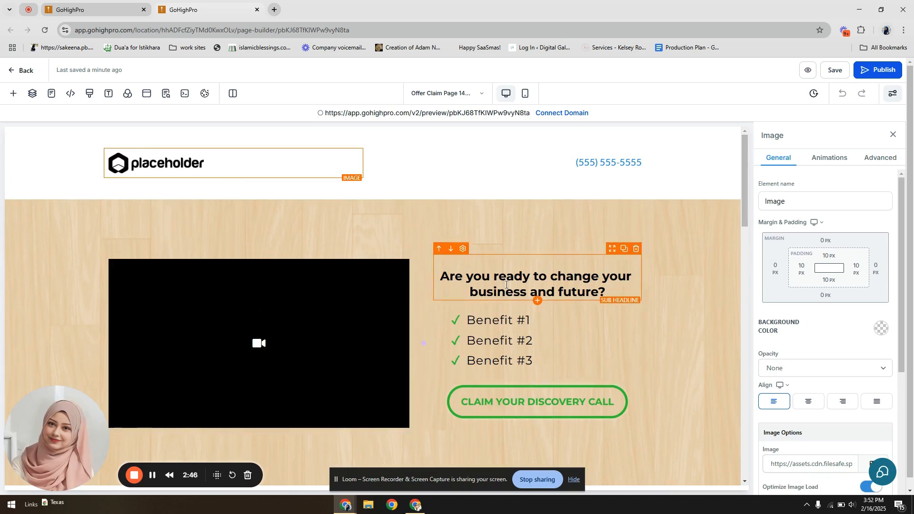
pyautogui.scroll(-4, 570, 287)
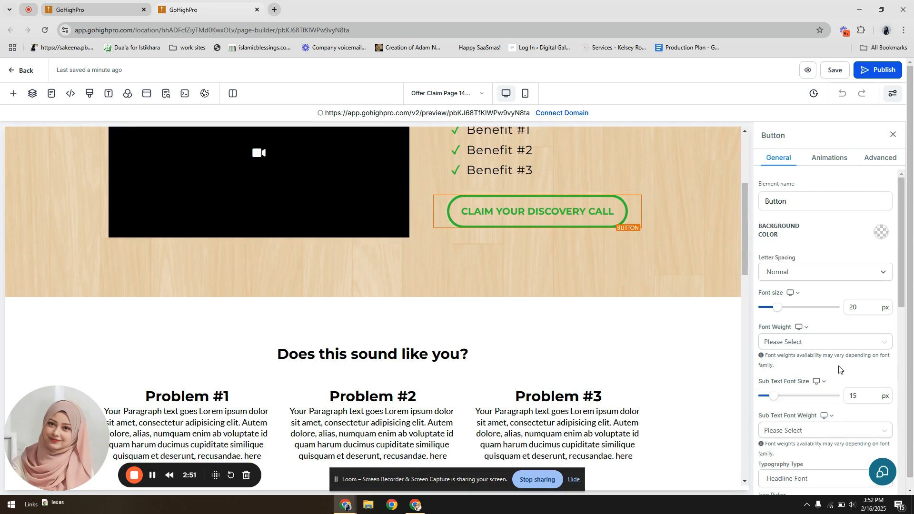
pyautogui.scroll(-7, 841, 370)
pyautogui.scroll(1, 572, 269)
pyautogui.scroll(4, 572, 268)
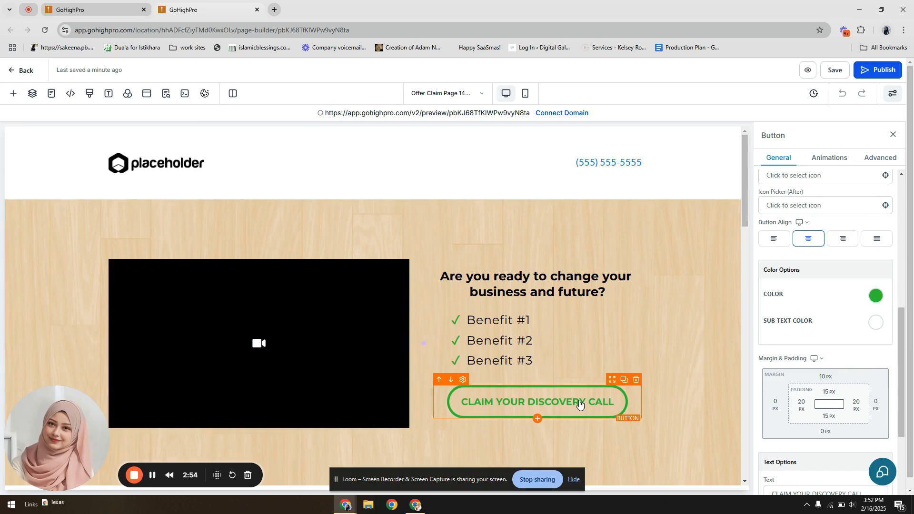
# - Add a paragraph below the first "Claim Your Discovery Call" button reading "Only for $75 Today - Regular $99"
pyautogui.scroll(-2, 579, 404)
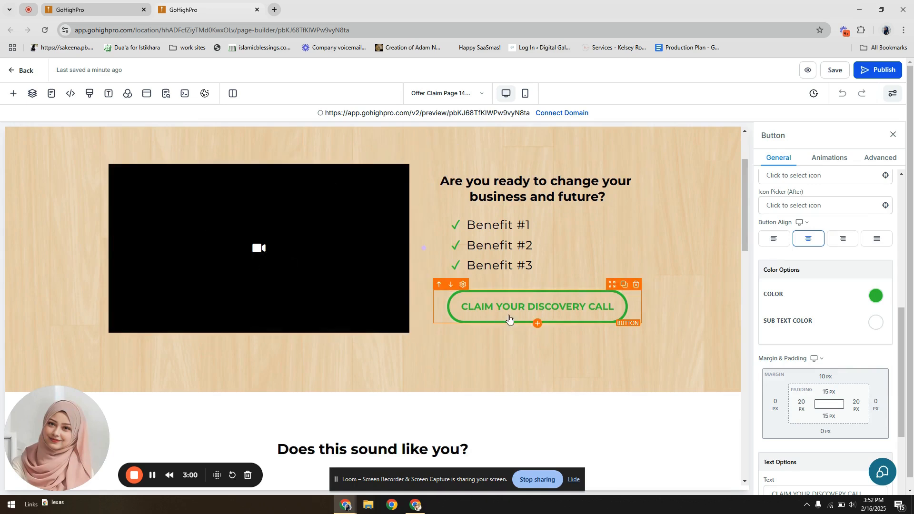
pyautogui.click(539, 328)
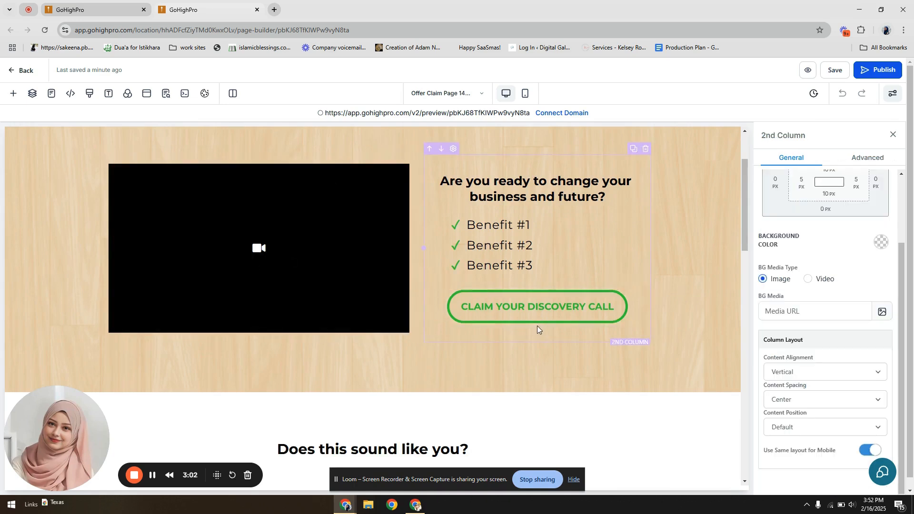
pyautogui.click(537, 324)
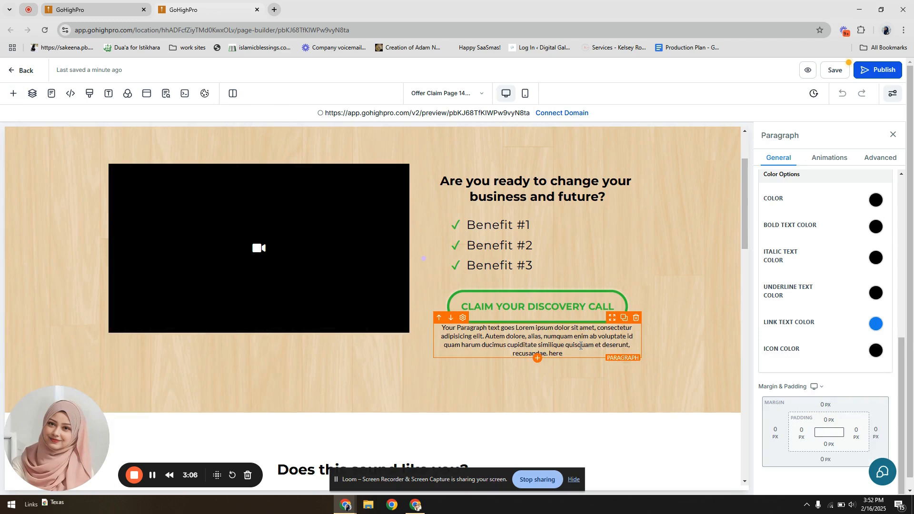
pyautogui.doubleClick(581, 346)
pyautogui.write('Only for $')
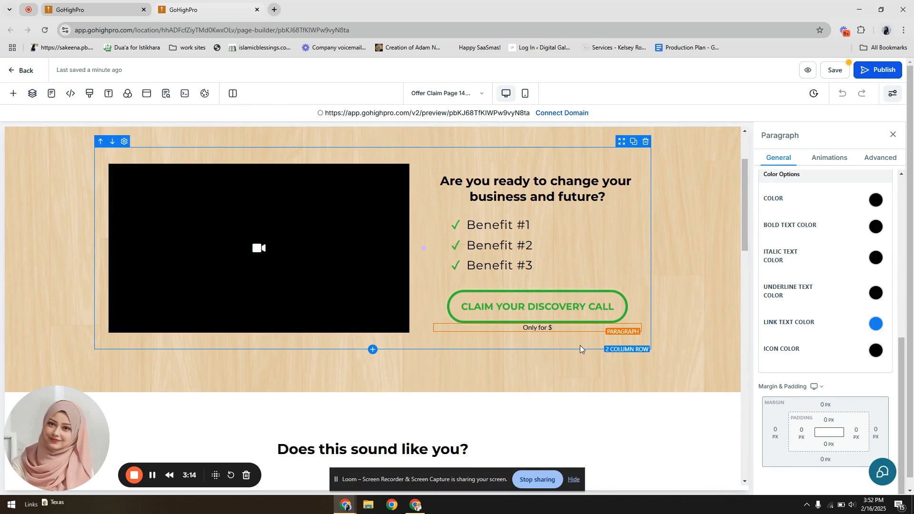
pyautogui.write('75 Today - Regula')
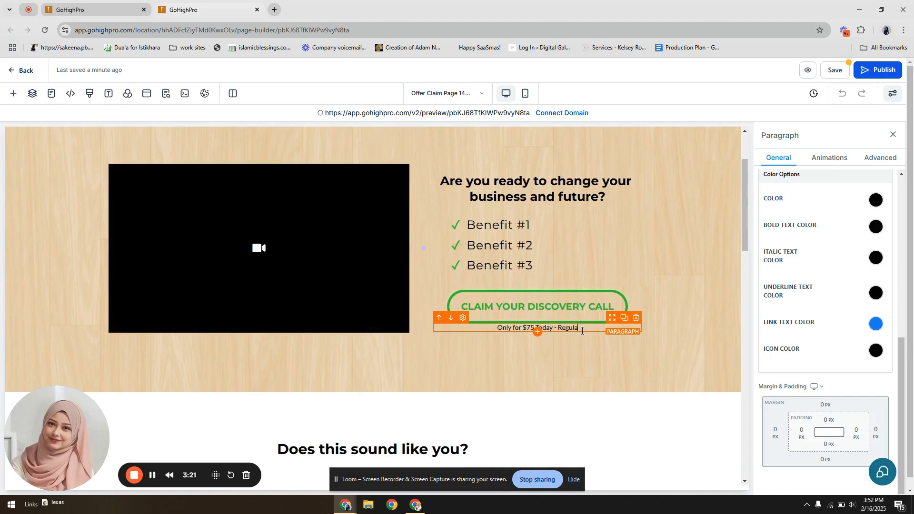
pyautogui.write('r $99')
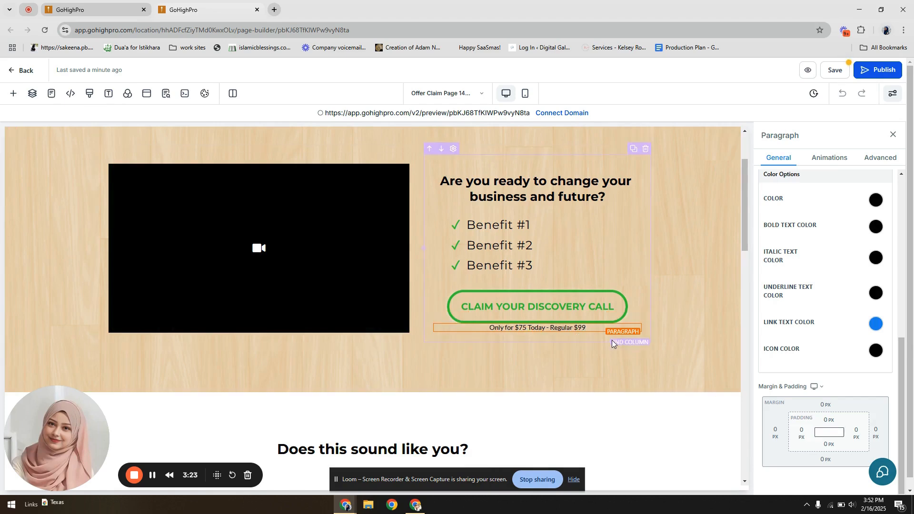
# - Strike through "$99" in the price paragraph and set the paragraph's font size to 22 px
pyautogui.moveTo(586, 327); pyautogui.dragTo(575, 327)
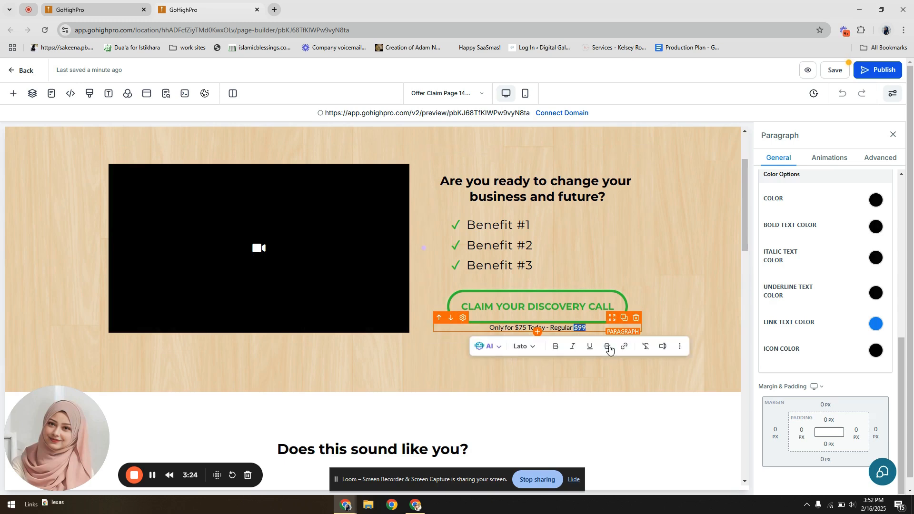
pyautogui.click(608, 347)
pyautogui.scroll(10, 857, 369)
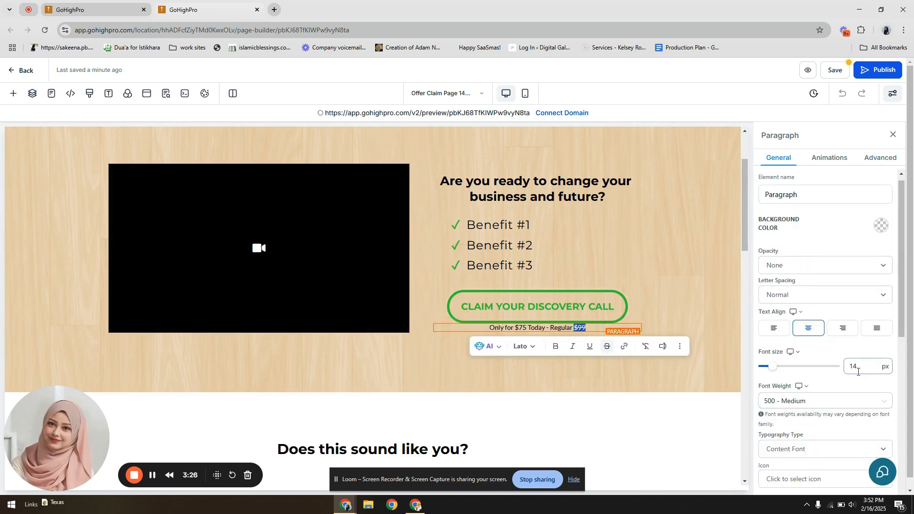
pyautogui.doubleClick(858, 367)
pyautogui.write('22')
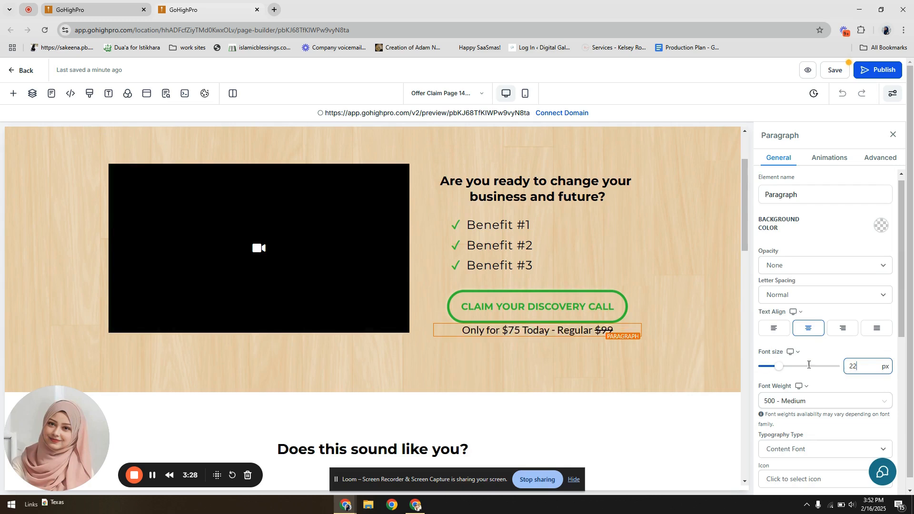
# - Set the price paragraph's top margin to 10 px
pyautogui.scroll(-10, 829, 391)
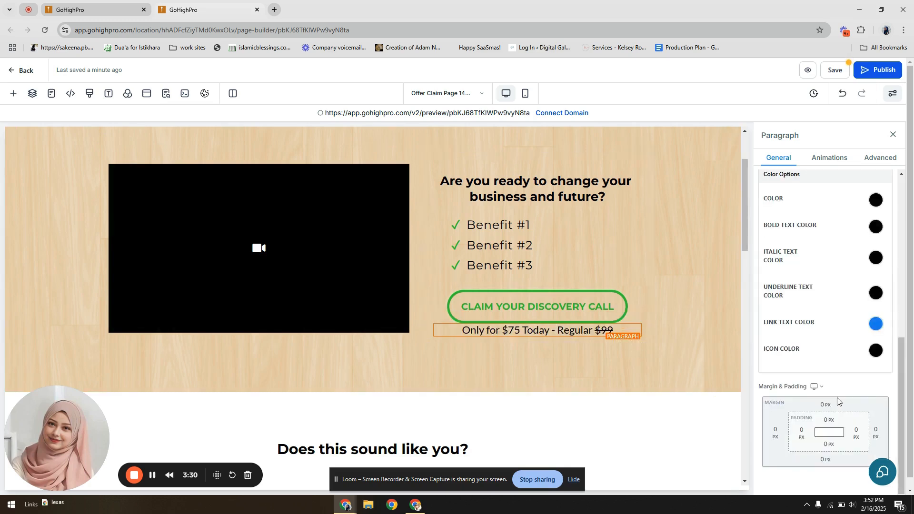
pyautogui.click(824, 405)
pyautogui.click(879, 350)
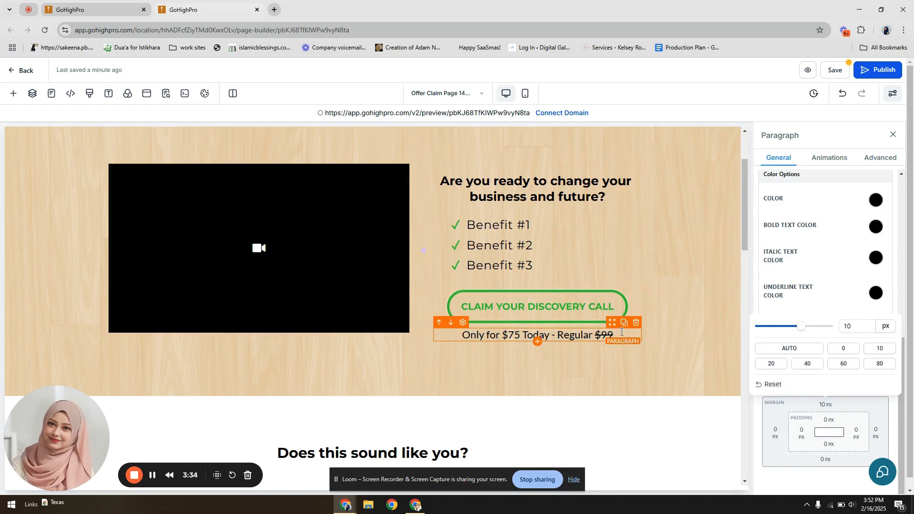
pyautogui.click(676, 333)
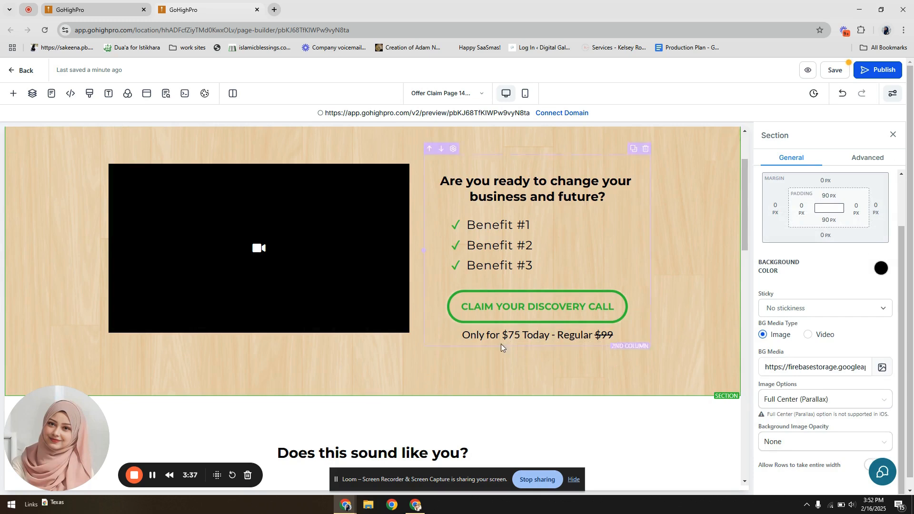
# - Examine the hero video's settings and the problems, testimonial, coach and closing call-to-action sections of the page
pyautogui.scroll(2, 573, 310)
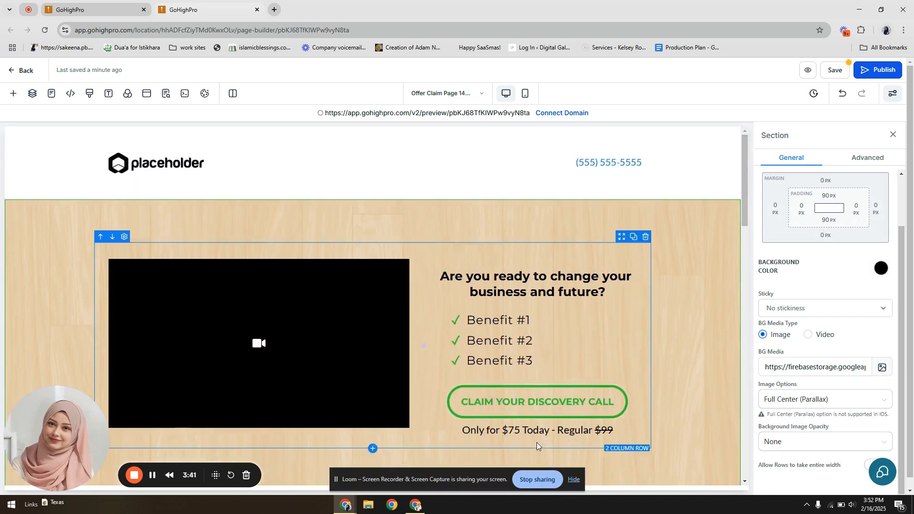
pyautogui.click(309, 311)
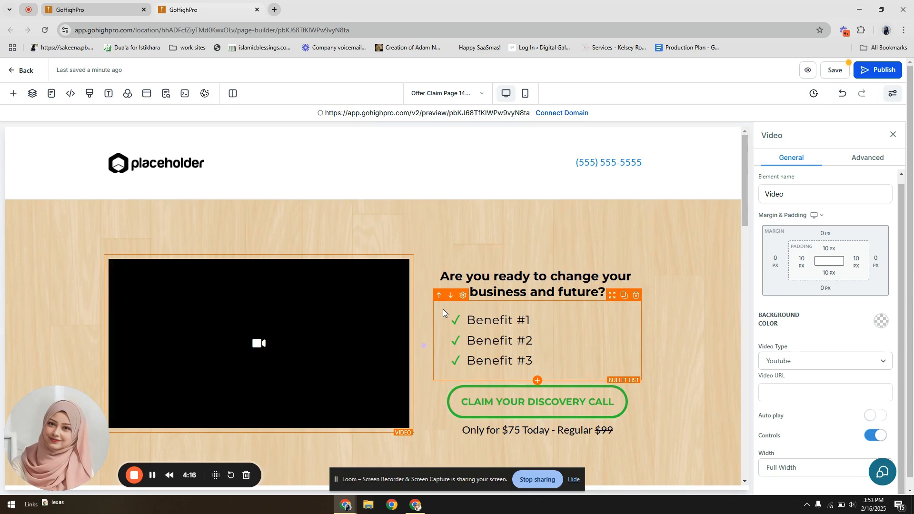
pyautogui.scroll(-4, 531, 307)
pyautogui.scroll(-3, 531, 307)
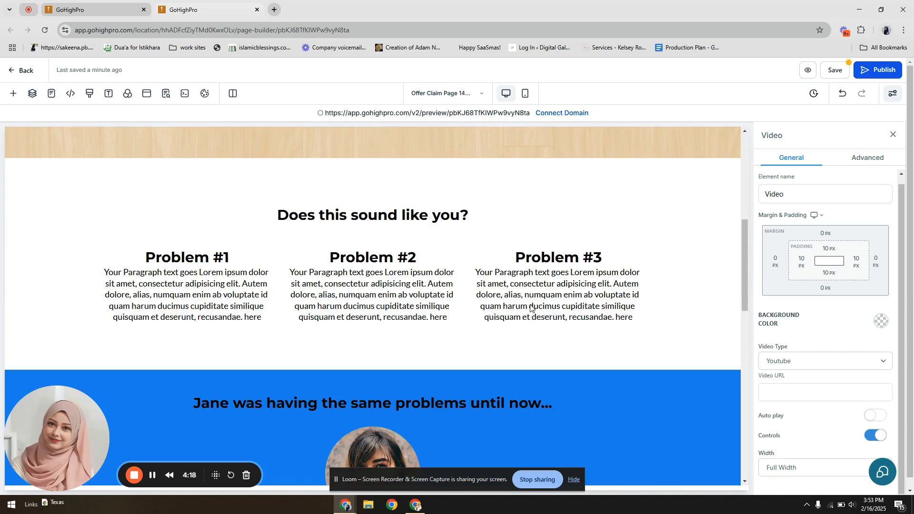
pyautogui.click(708, 233)
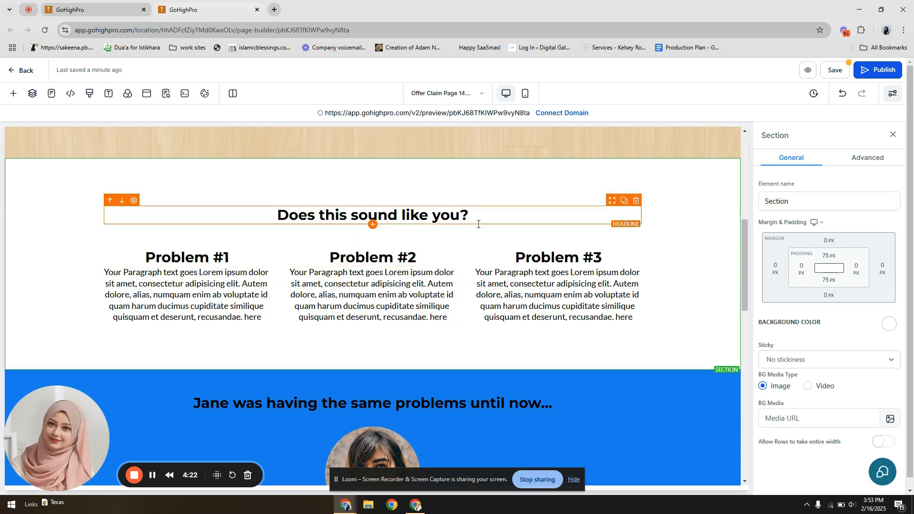
pyautogui.scroll(-3, 333, 272)
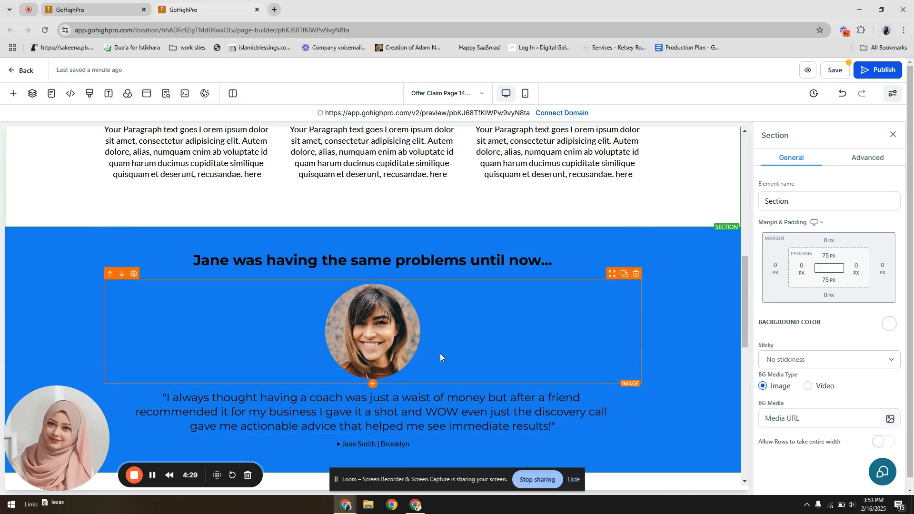
pyautogui.scroll(-6, 440, 354)
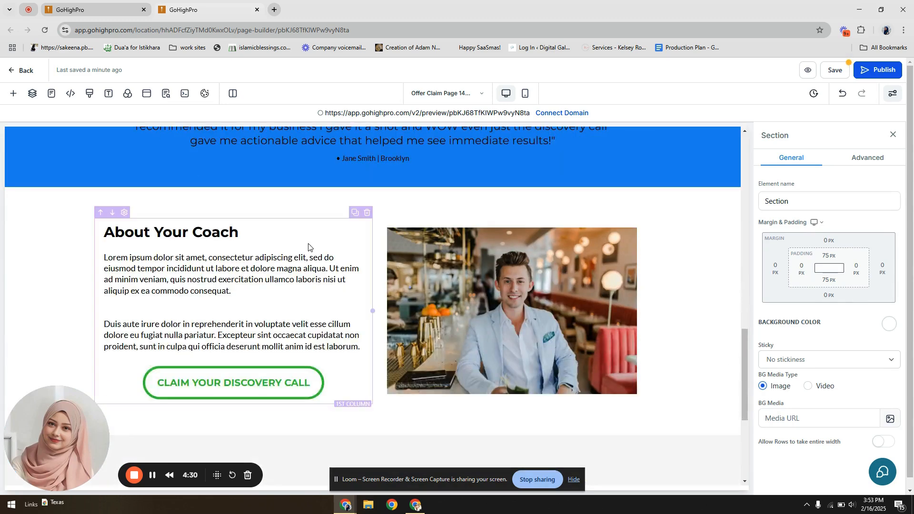
pyautogui.scroll(-3, 294, 247)
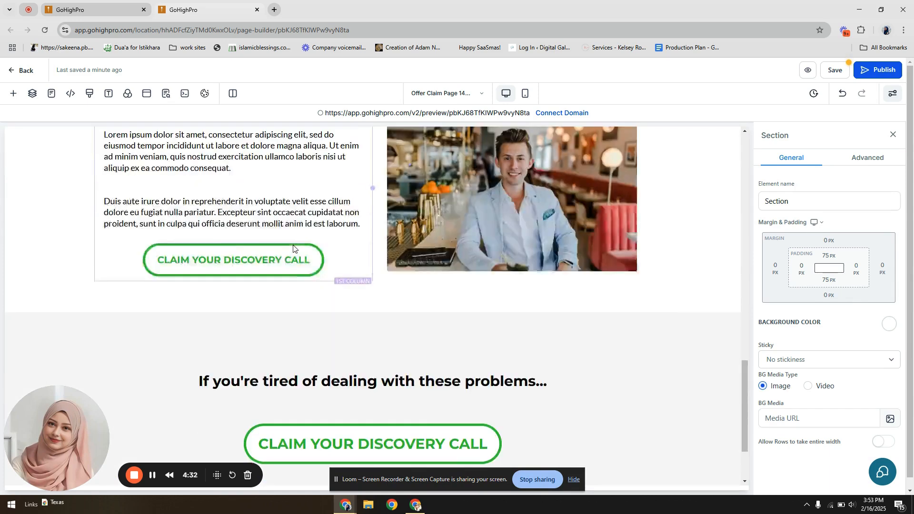
pyautogui.scroll(1, 293, 248)
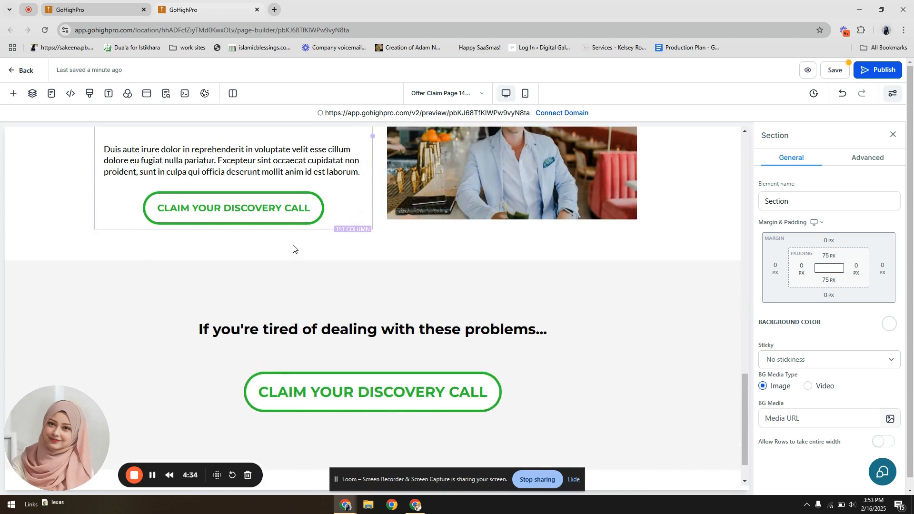
pyautogui.scroll(-2, 458, 358)
# - Duplicate the "Does this sound like you?" section with its three problem columns
pyautogui.scroll(10, 376, 413)
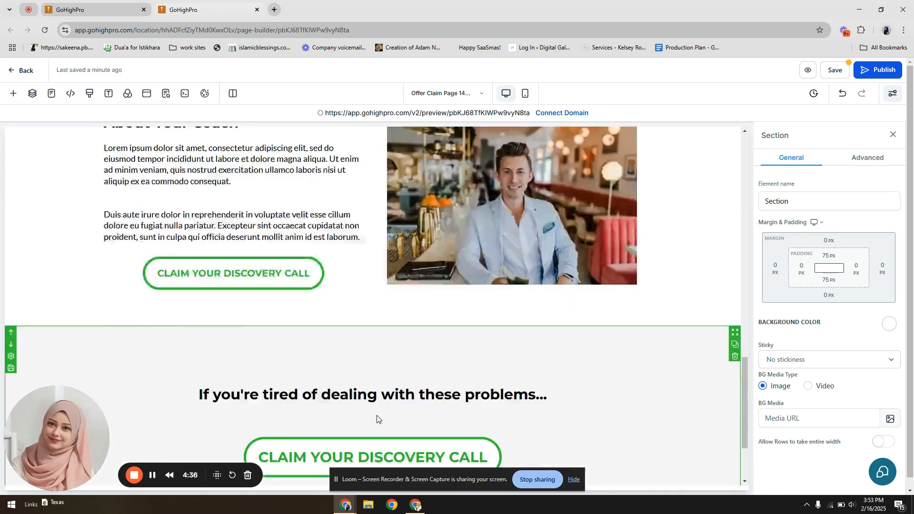
pyautogui.scroll(3, 387, 407)
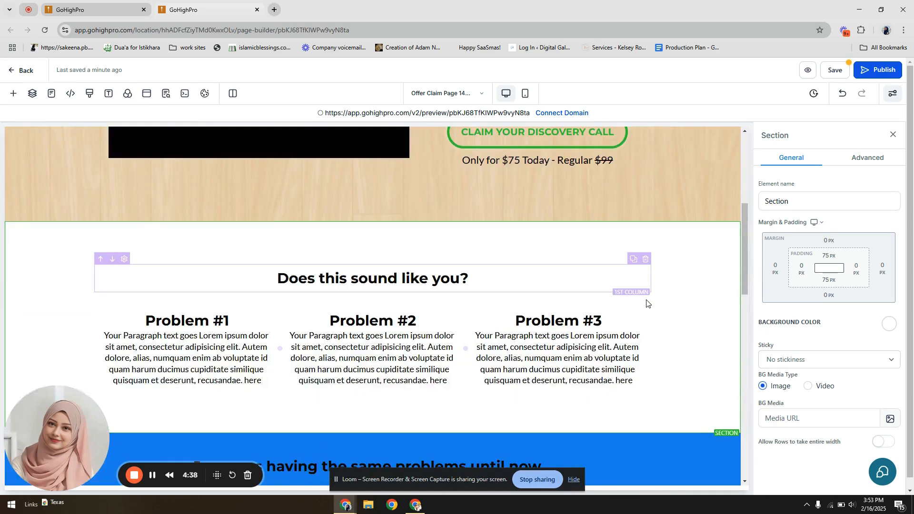
pyautogui.click(736, 241)
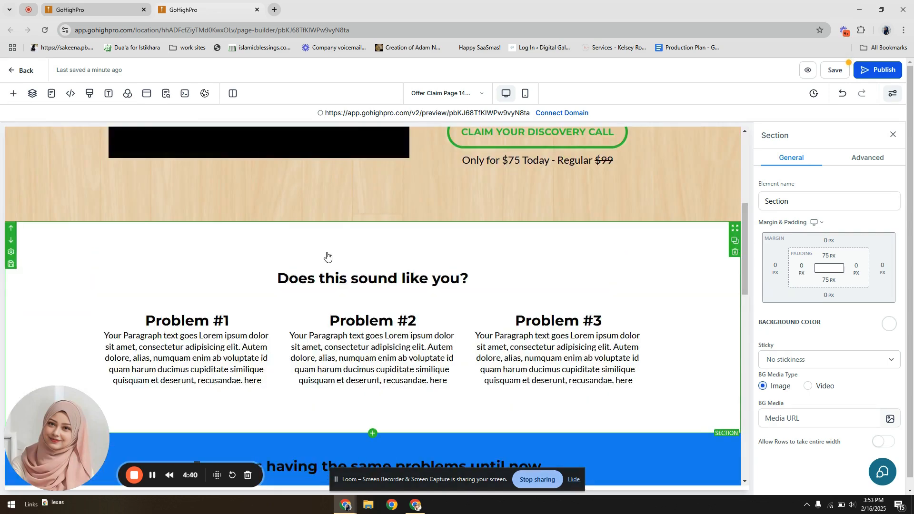
pyautogui.scroll(-1, 327, 256)
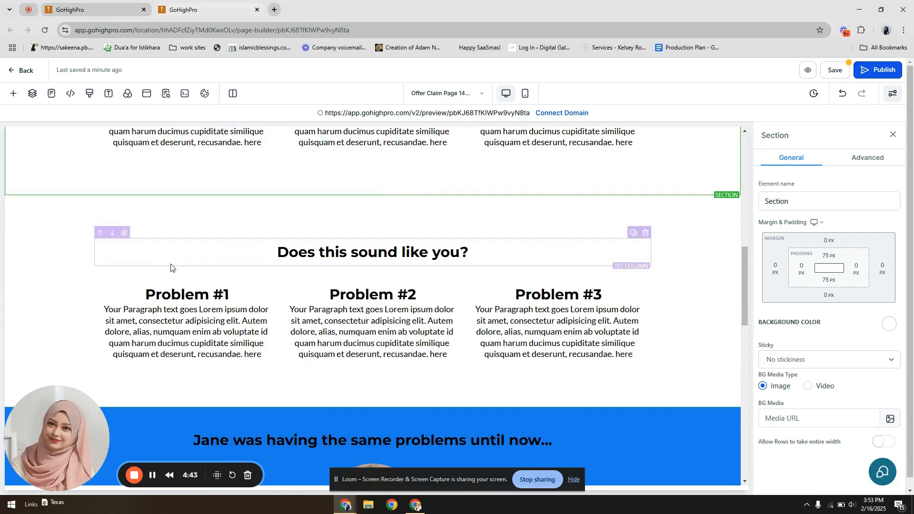
# - Change the duplicated section's headline to "If your answer is yes to the above problems, this is for you!"
pyautogui.tripleClick(378, 252)
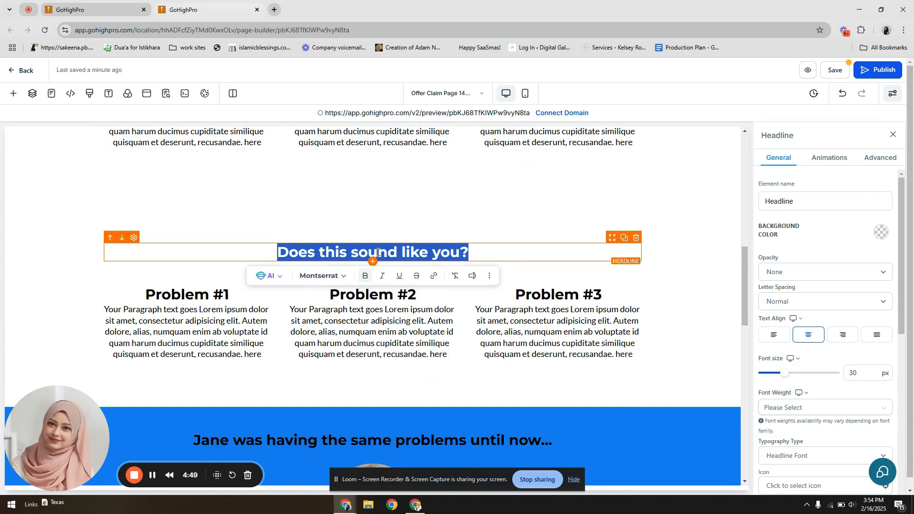
pyautogui.write('W')
pyautogui.press('BackSpace')
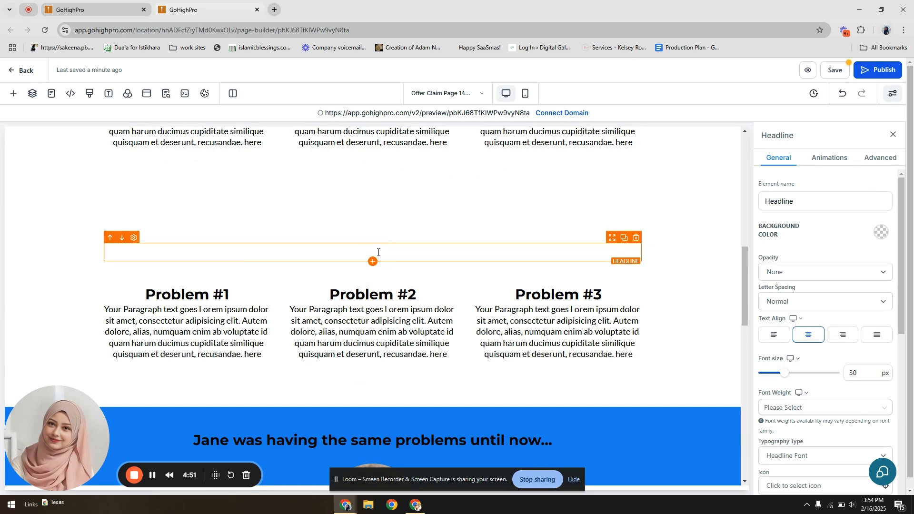
pyautogui.write('If you')
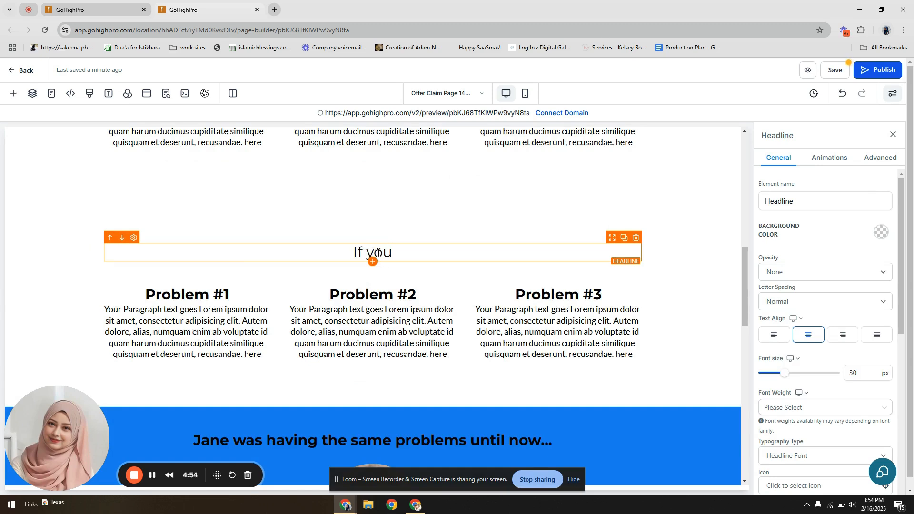
pyautogui.write('r ans')
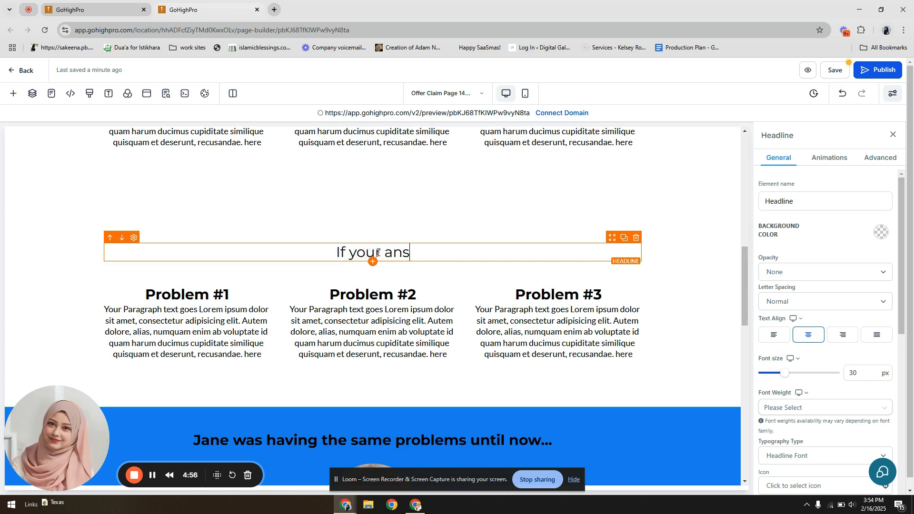
pyautogui.write('wer is y')
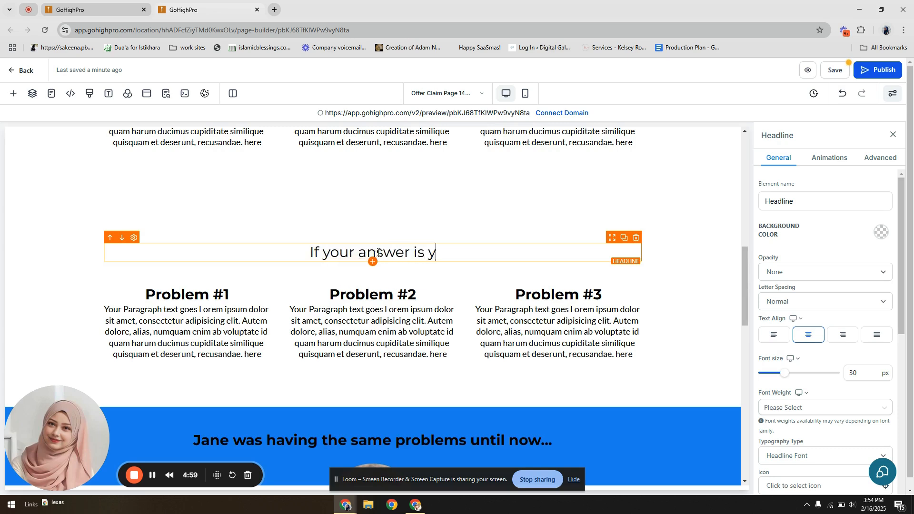
pyautogui.write('es to the above pro')
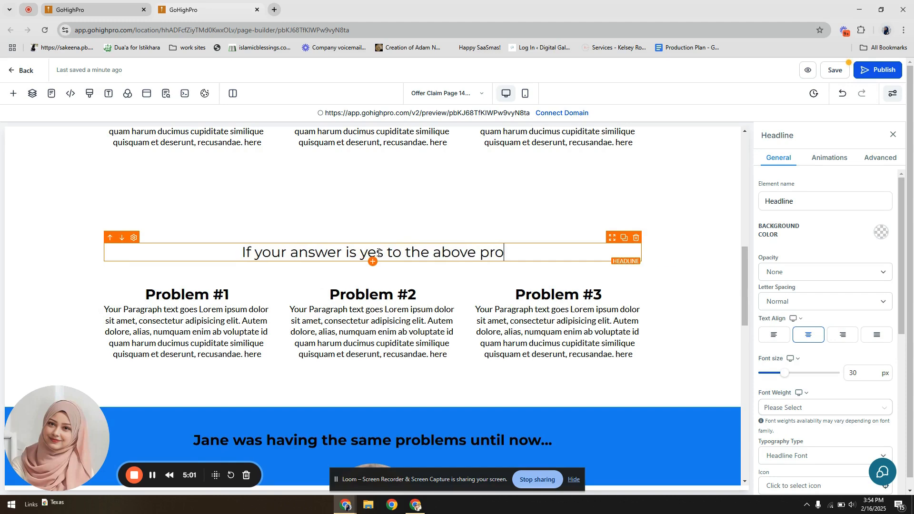
pyautogui.write('blems, this is for yu')
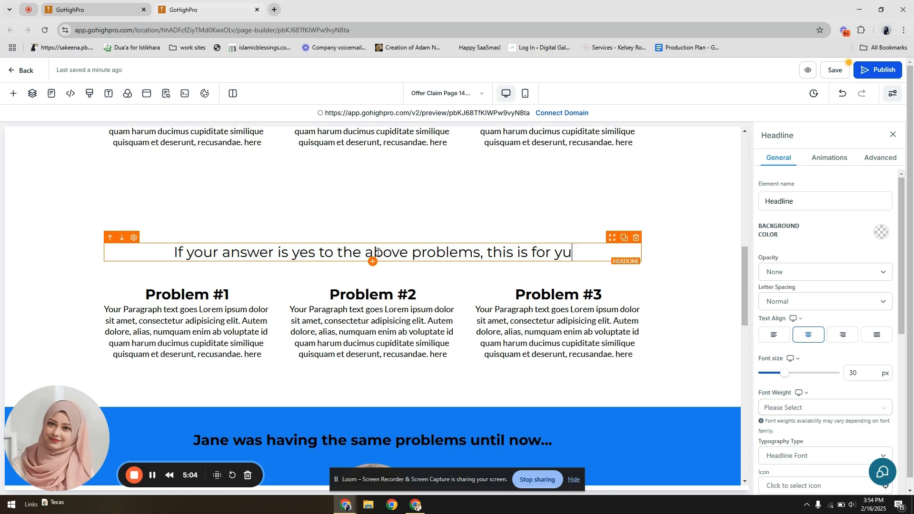
pyautogui.press('BackSpace')
pyautogui.write('ou')
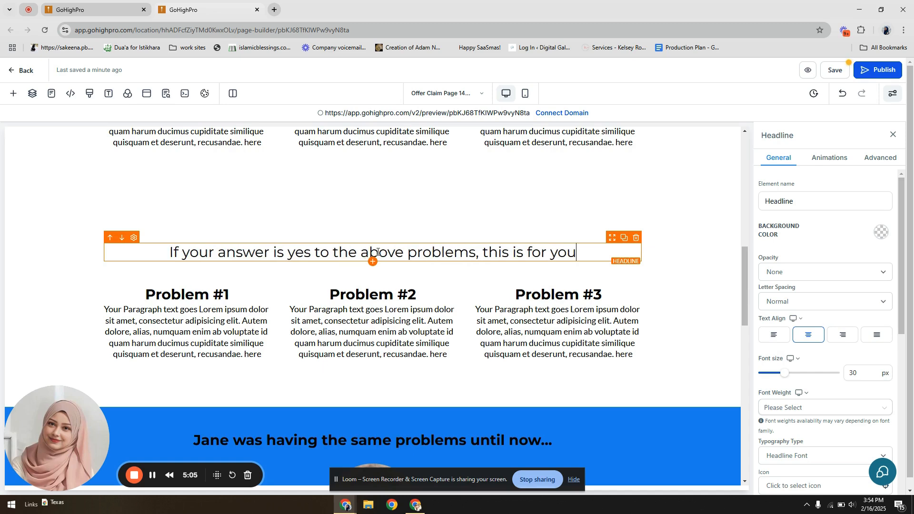
pyautogui.write('!')
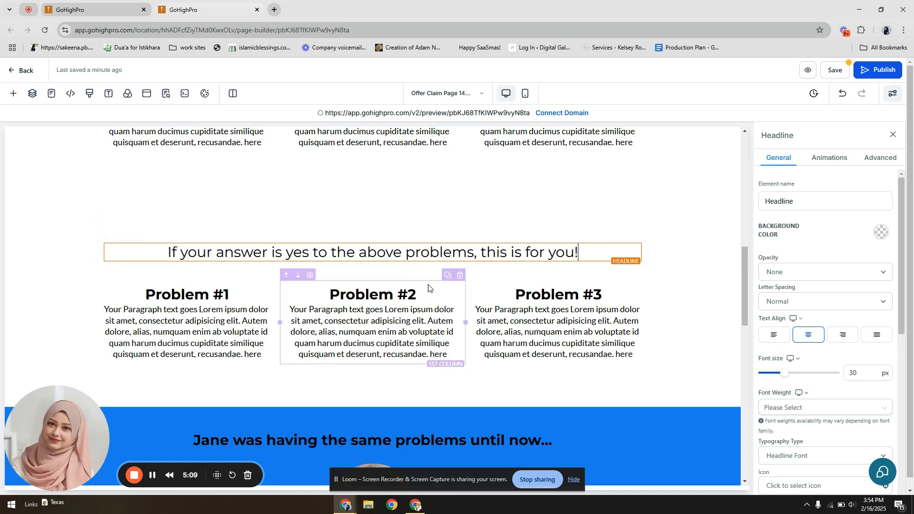
# - Delete the Problem #2 column from the duplicated section and remove the headline and paragraph from the Problem #3 column
pyautogui.click(460, 276)
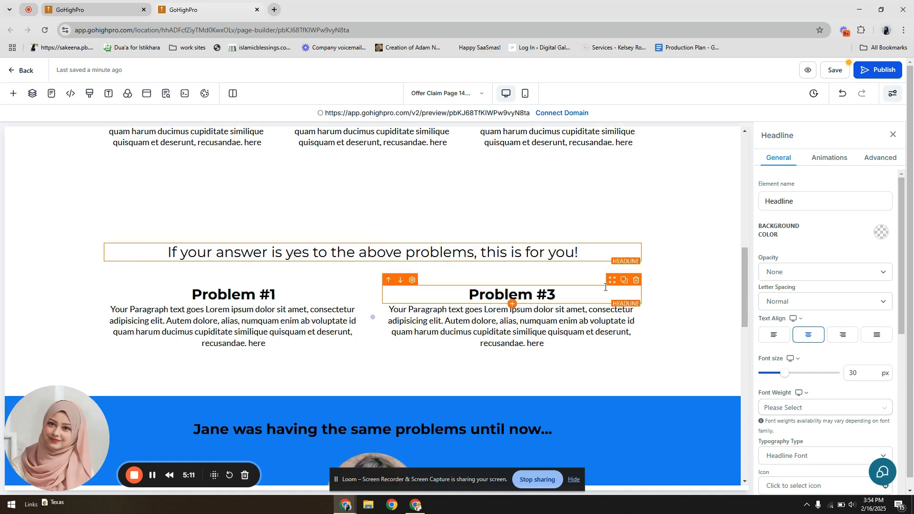
pyautogui.click(636, 280)
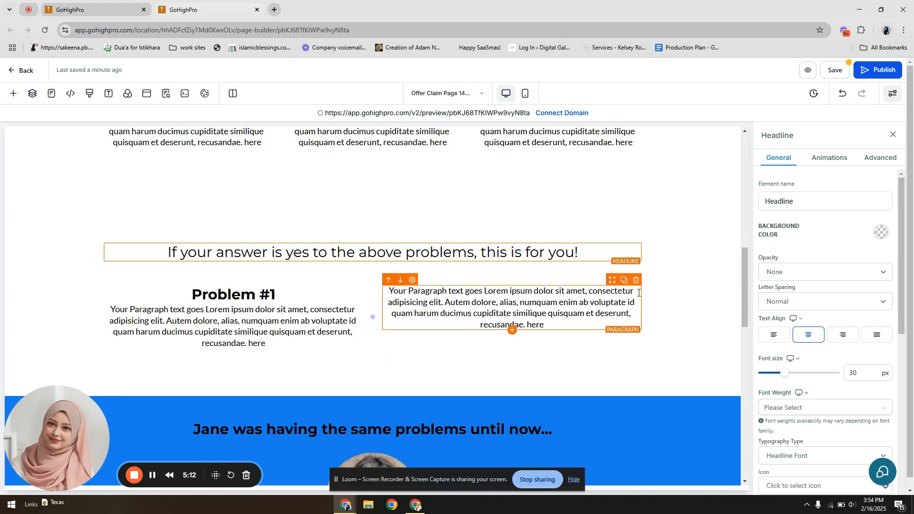
pyautogui.click(638, 286)
# - Add an image element to the emptied column of the duplicated section
pyautogui.click(525, 323)
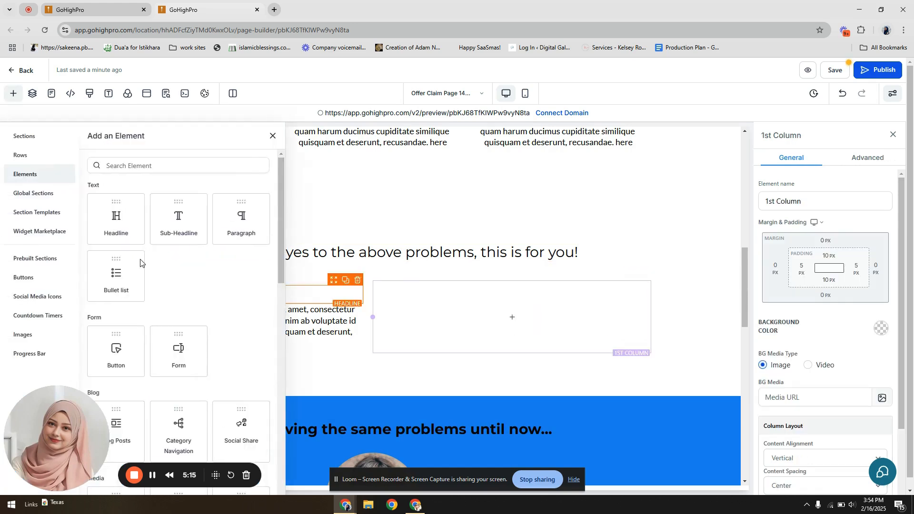
pyautogui.click(158, 165)
pyautogui.write('imag')
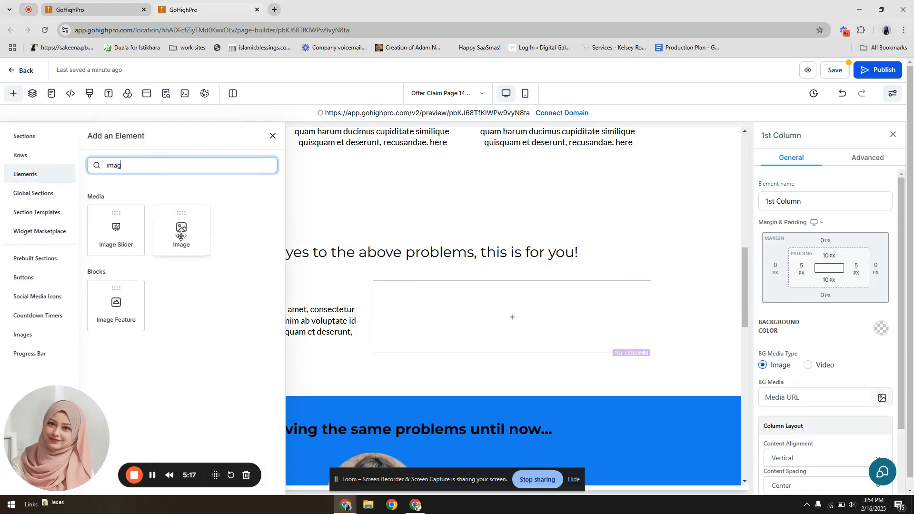
pyautogui.click(181, 231)
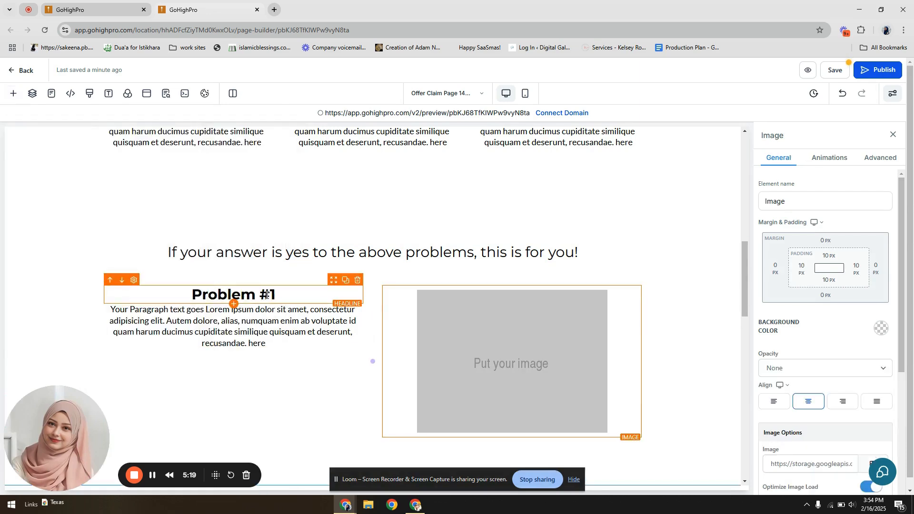
# - Change the "Problem #1" headline in the duplicated section to "How this benefits you!"
pyautogui.moveTo(254, 294); pyautogui.dragTo(195, 290)
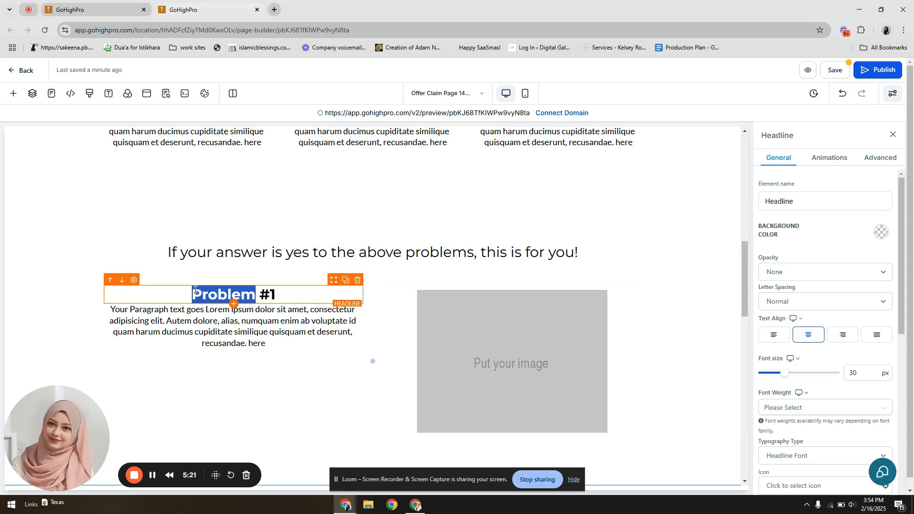
pyautogui.write('Benefit')
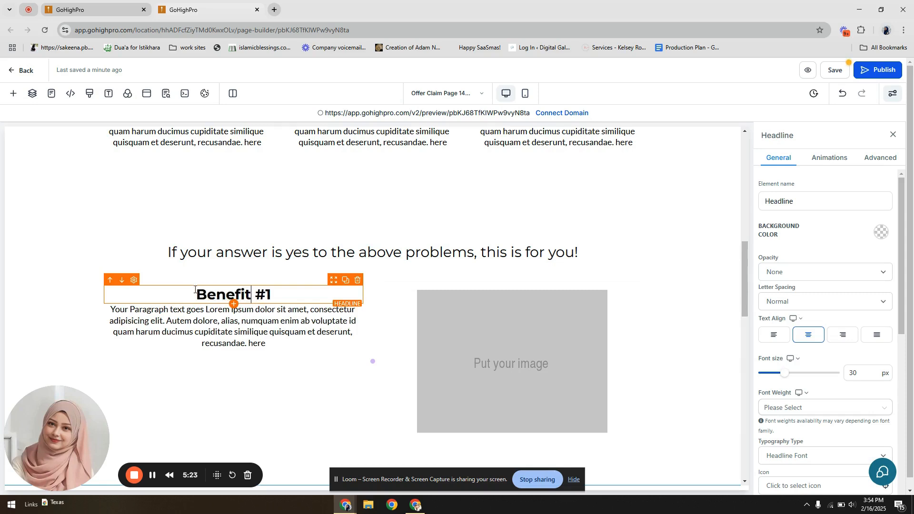
pyautogui.moveTo(286, 295); pyautogui.dragTo(192, 292)
pyautogui.write('How this b')
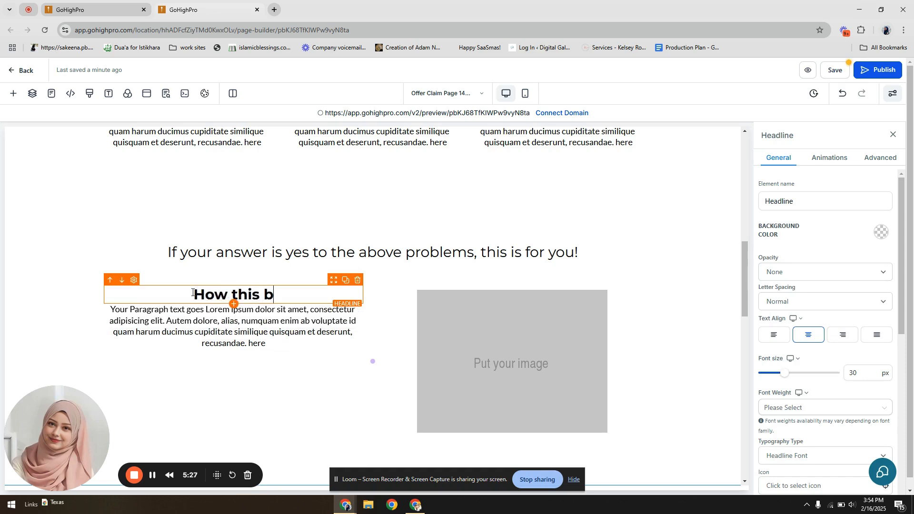
pyautogui.write('enefits you!')
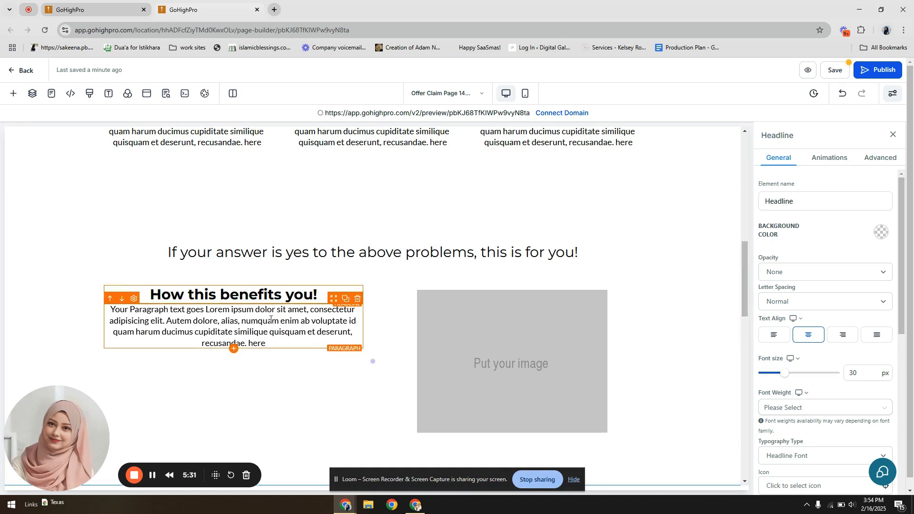
# - Left-align the "How this benefits you!" headline and the paragraph below it
pyautogui.click(285, 332)
pyautogui.click(781, 337)
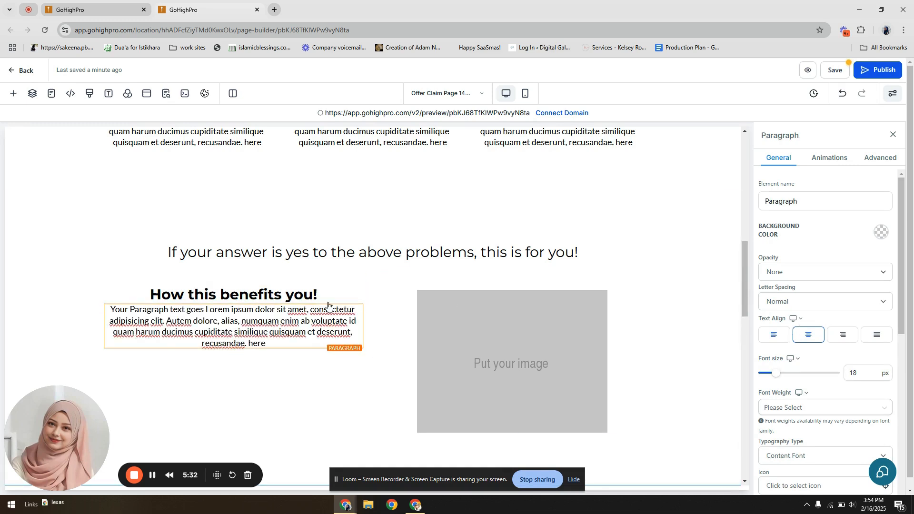
pyautogui.click(303, 296)
pyautogui.click(775, 336)
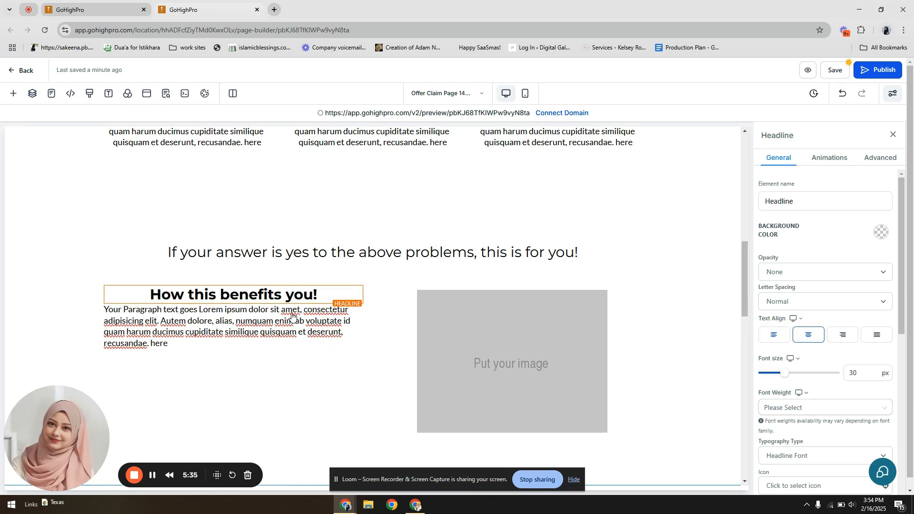
# - Add a bullet list element below the paragraph in the "How this benefits you!" column
pyautogui.click(233, 349)
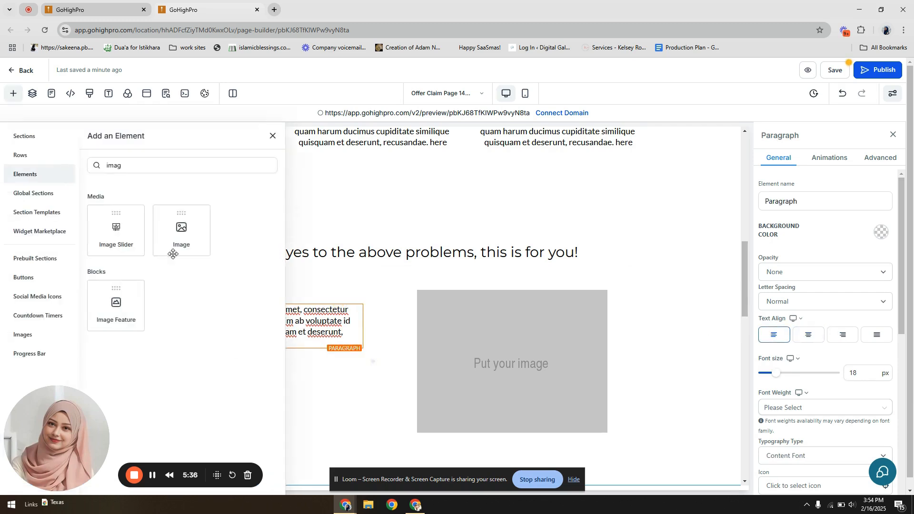
pyautogui.doubleClick(149, 166)
pyautogui.press('BackSpace')
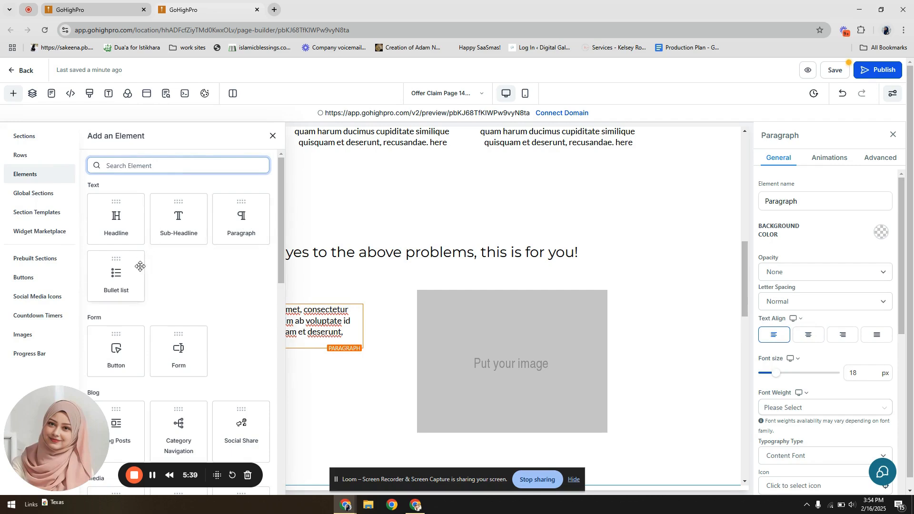
pyautogui.moveTo(138, 266); pyautogui.dragTo(284, 363)
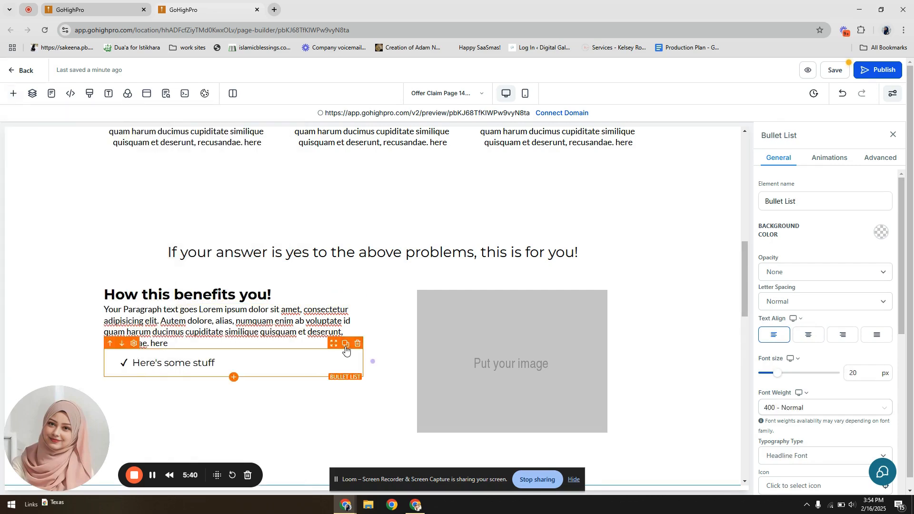
# - Duplicate the "Here's some stuff" bullet list twice in the "How this benefits you!" column
pyautogui.click(346, 350)
pyautogui.click(345, 350)
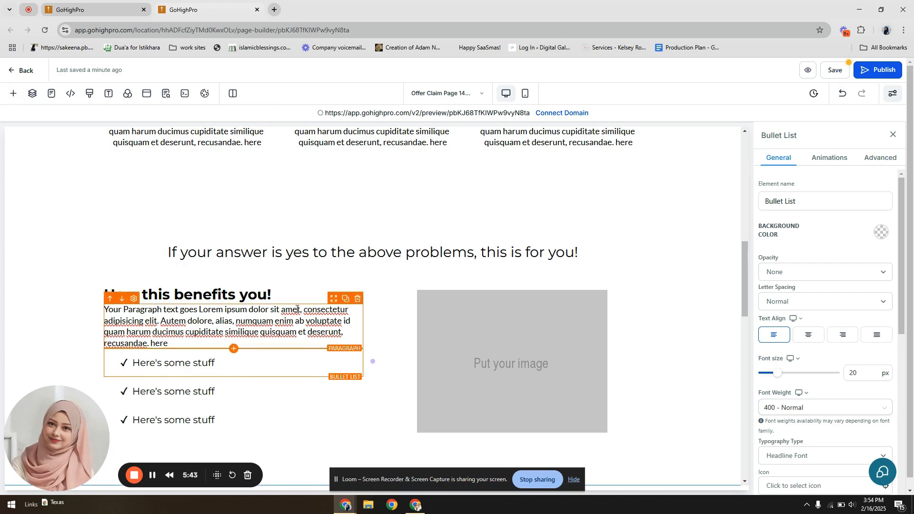
# - Duplicate the hero section's "CLAIM YOUR DISCOVERY CALL" button and move the copy below the bullet lists in the benefits column
pyautogui.scroll(-4, 296, 309)
pyautogui.scroll(11, 297, 308)
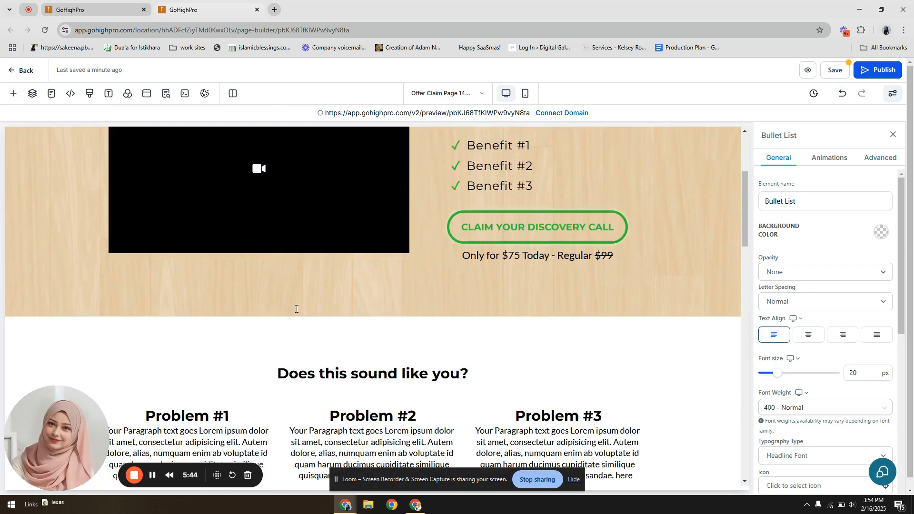
pyautogui.click(612, 205)
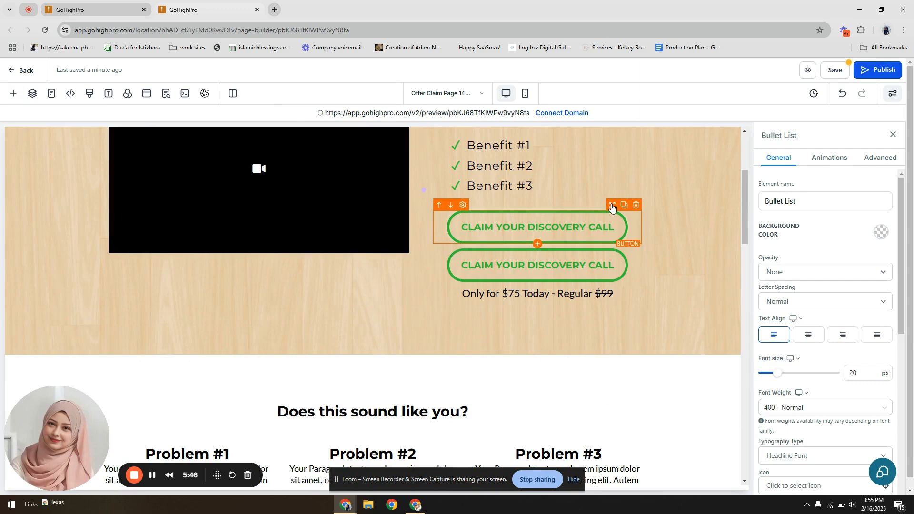
pyautogui.moveTo(612, 205); pyautogui.dragTo(214, 240)
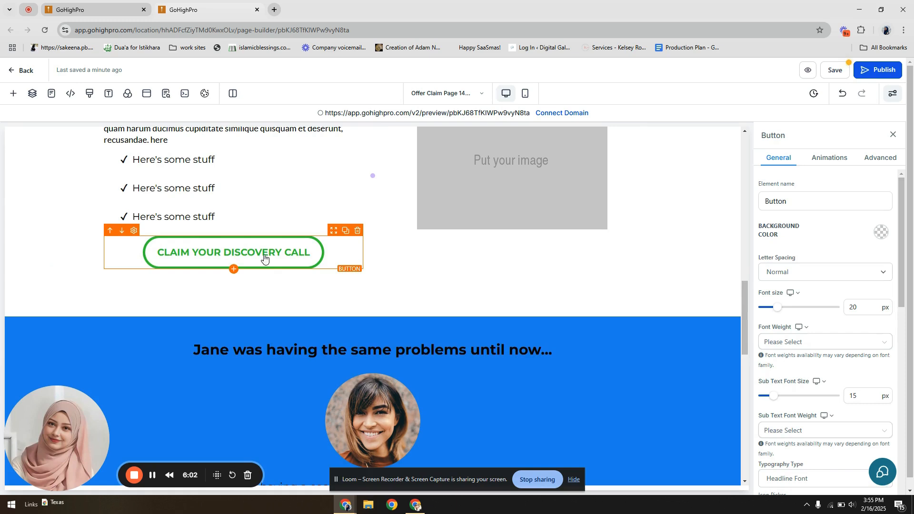
# - Add the sub text "Only for $75 Today" to the discovery call button in the benefits column
pyautogui.scroll(-10, 850, 386)
pyautogui.click(871, 353)
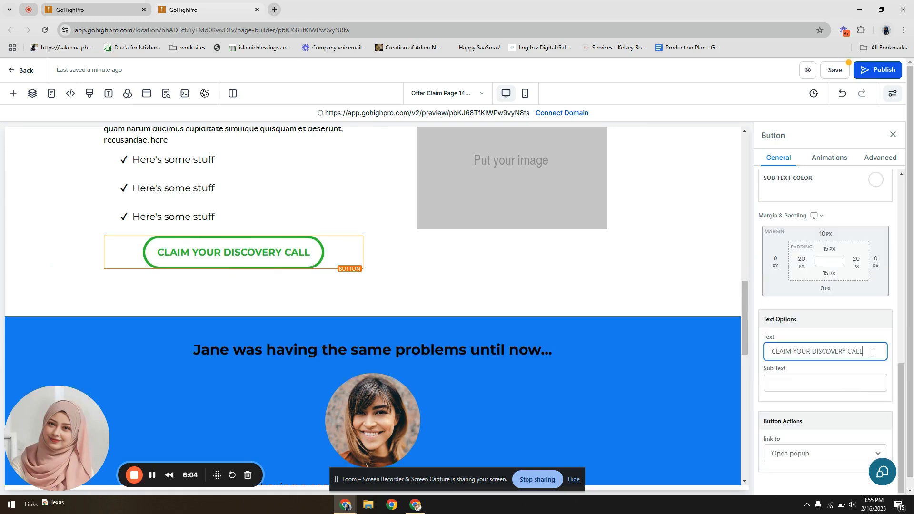
pyautogui.click(856, 379)
pyautogui.write('Only f')
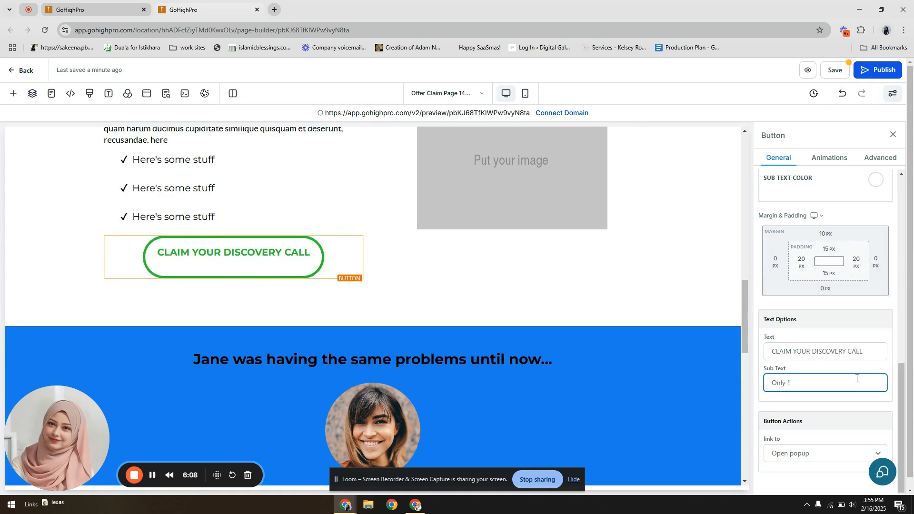
pyautogui.write('or $75 Today')
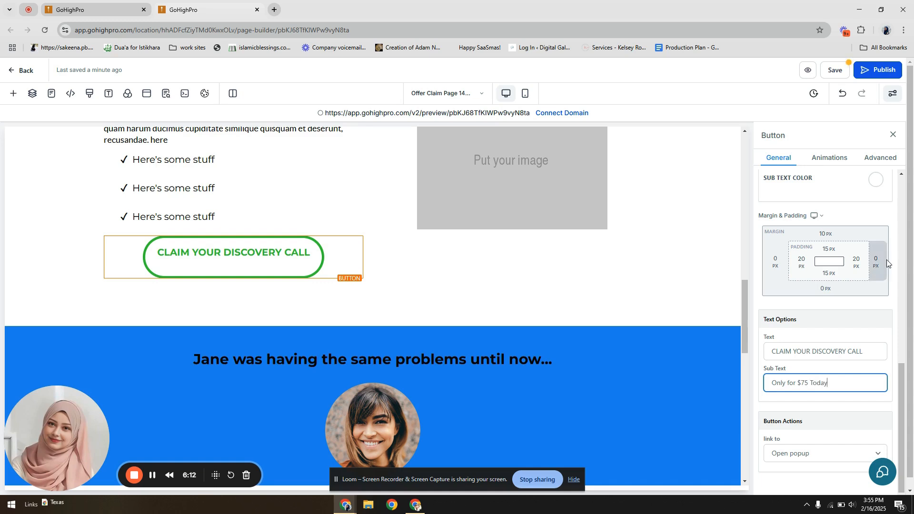
# - Set the sub text color of the benefits column's button to black
pyautogui.scroll(8, 877, 286)
pyautogui.scroll(-4, 882, 304)
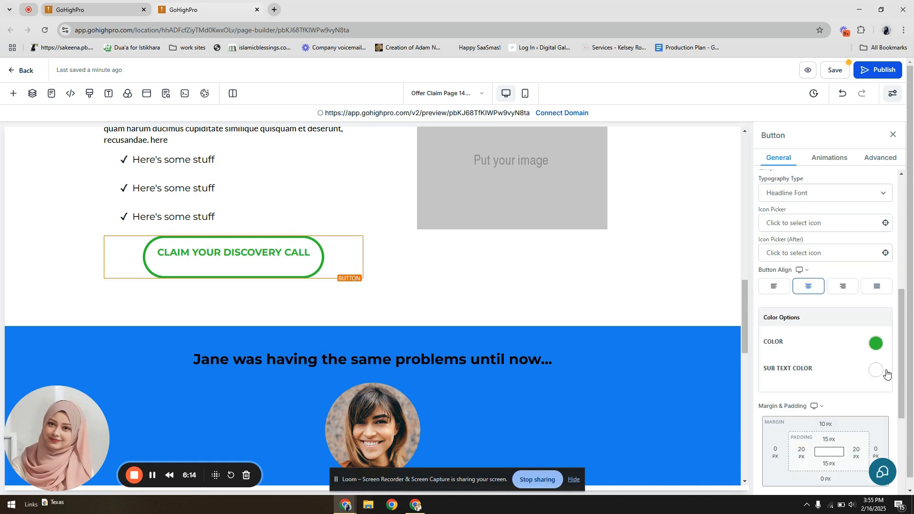
pyautogui.click(876, 370)
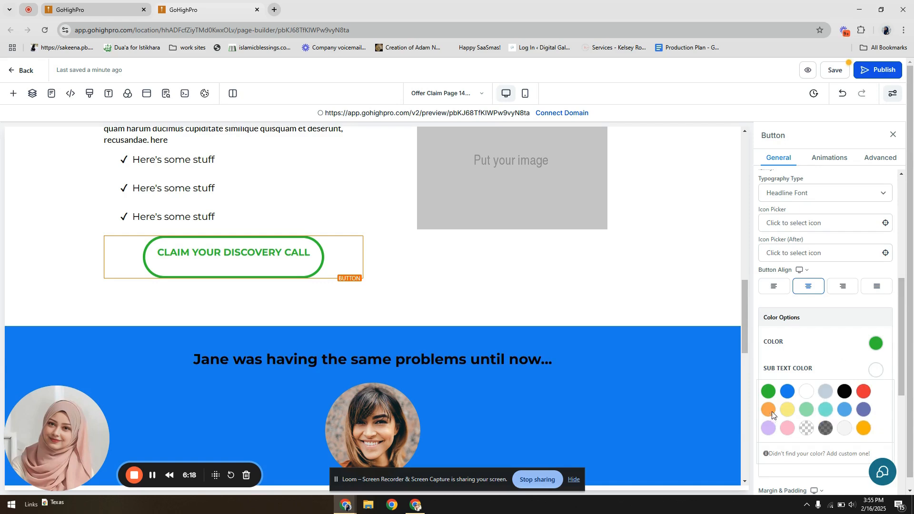
pyautogui.click(844, 392)
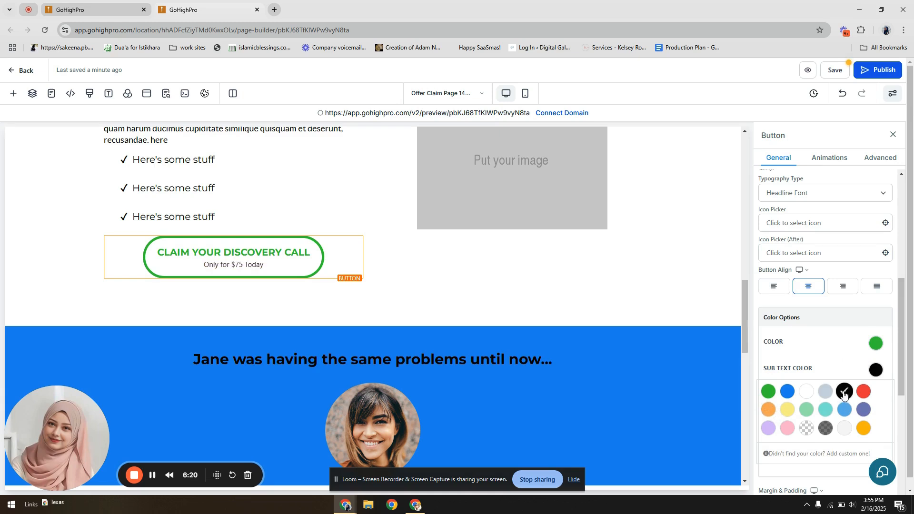
# - Set the benefits button's font size to 18 px and align the button to the left of its column
pyautogui.scroll(6, 851, 293)
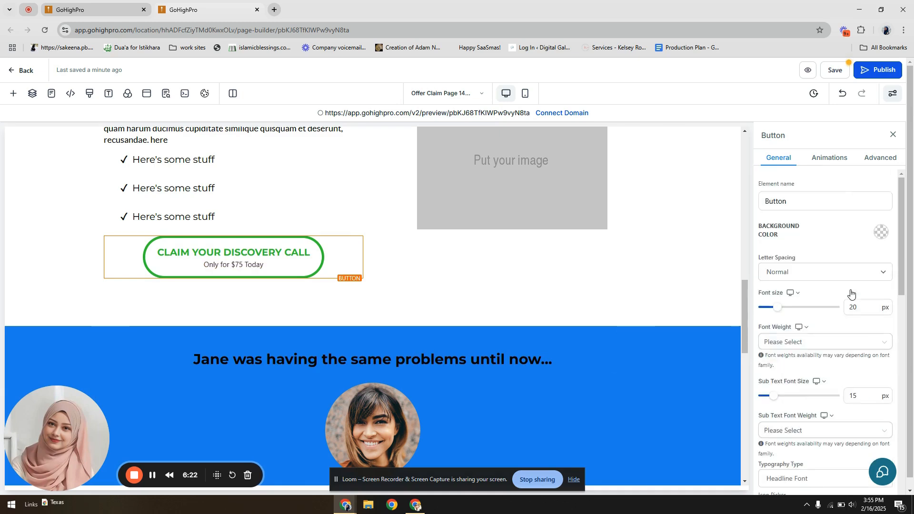
pyautogui.doubleClick(853, 307)
pyautogui.write('18')
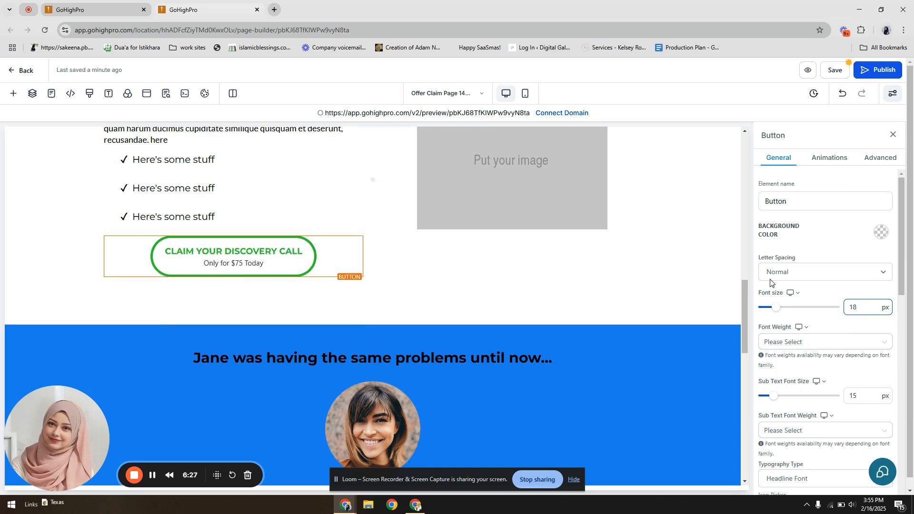
pyautogui.scroll(-3, 801, 403)
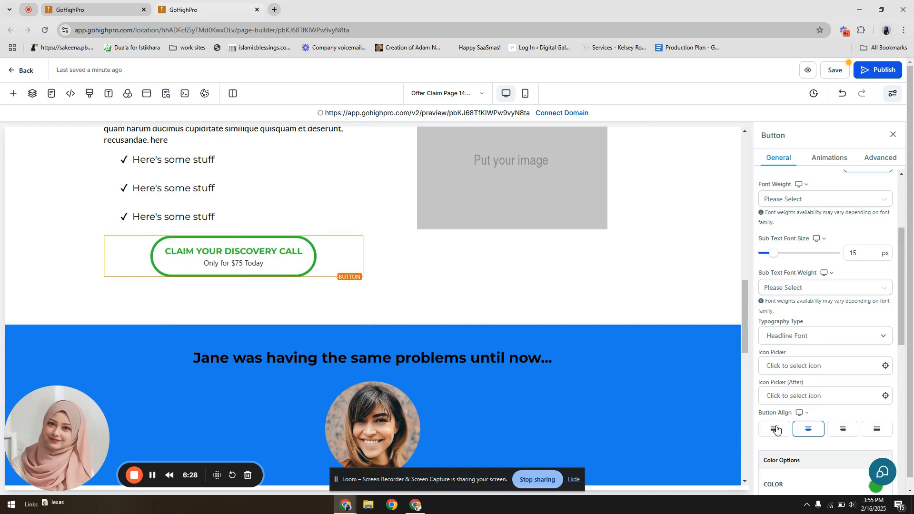
pyautogui.click(649, 278)
pyautogui.click(673, 280)
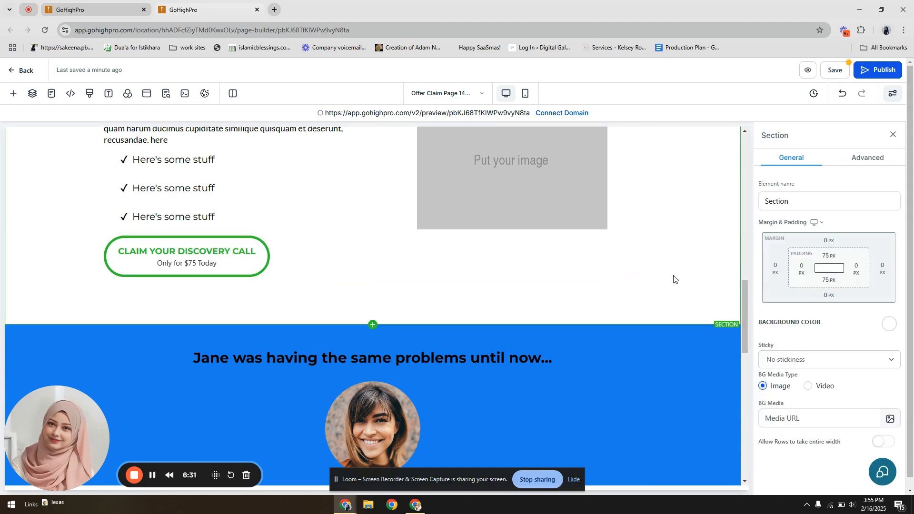
# - Set the top margin of the button under "If you're tired of dealing with these problems..." to 10 px and save the page
pyautogui.scroll(5, 674, 279)
pyautogui.scroll(4, 673, 276)
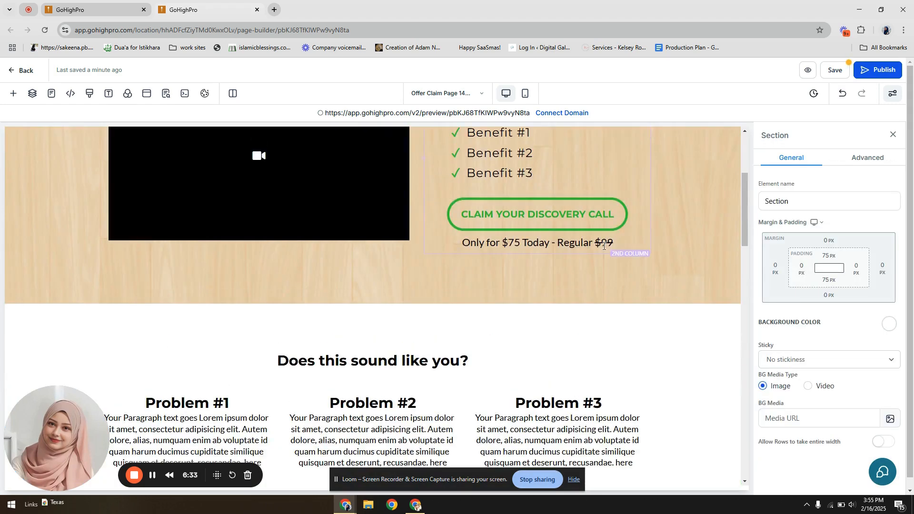
pyautogui.scroll(-9, 214, 352)
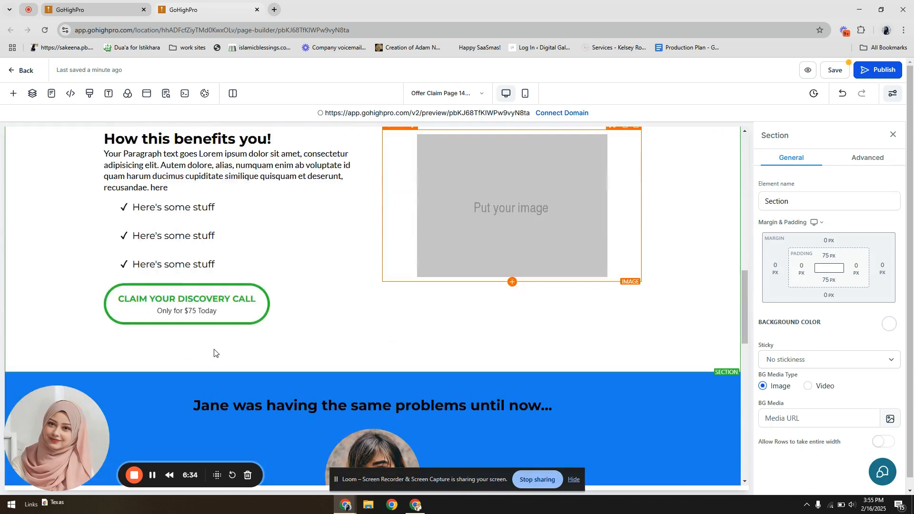
pyautogui.scroll(-10, 214, 353)
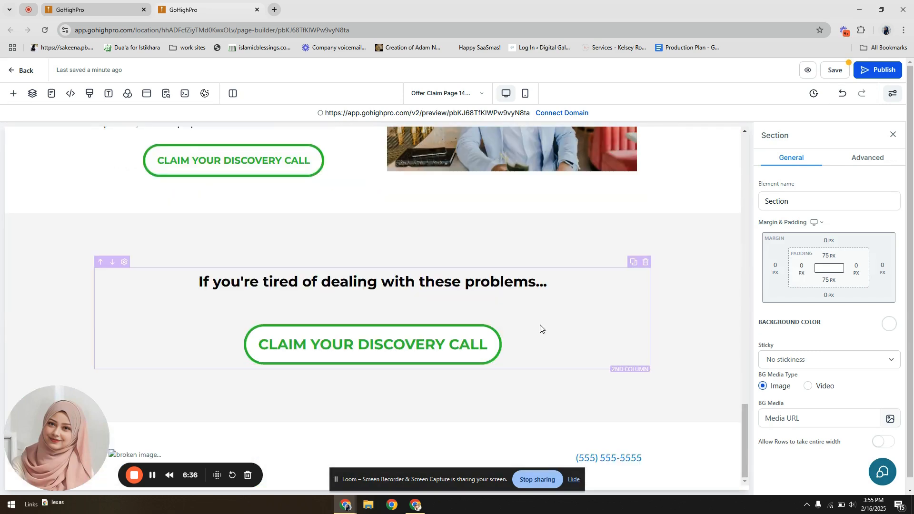
pyautogui.click(446, 303)
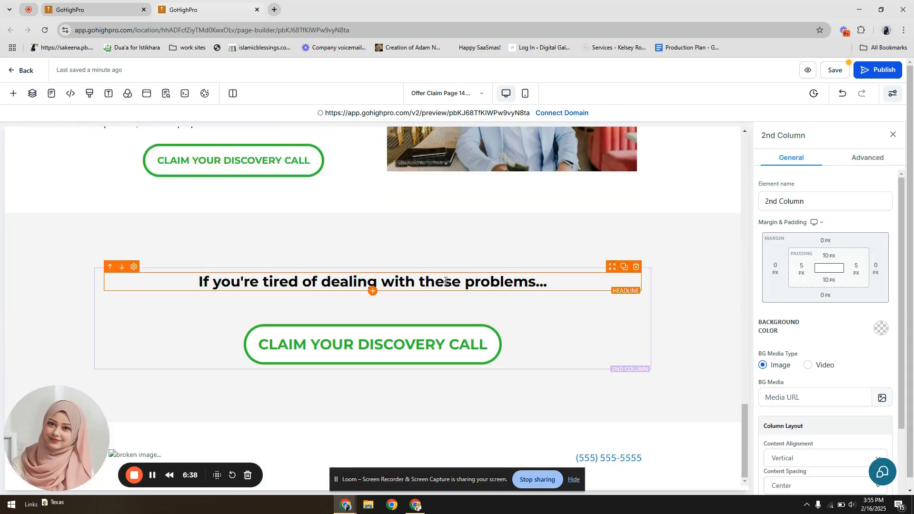
pyautogui.click(386, 327)
pyautogui.scroll(-5, 828, 241)
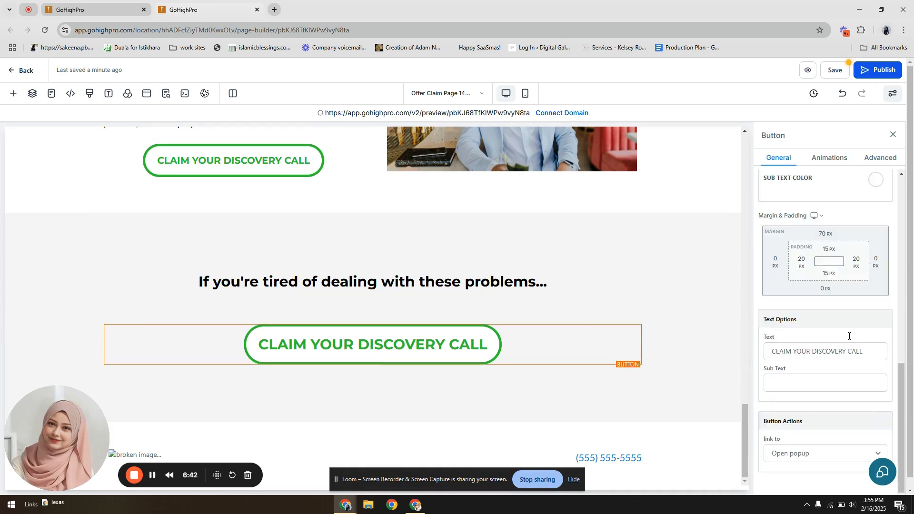
pyautogui.click(829, 241)
pyautogui.click(846, 280)
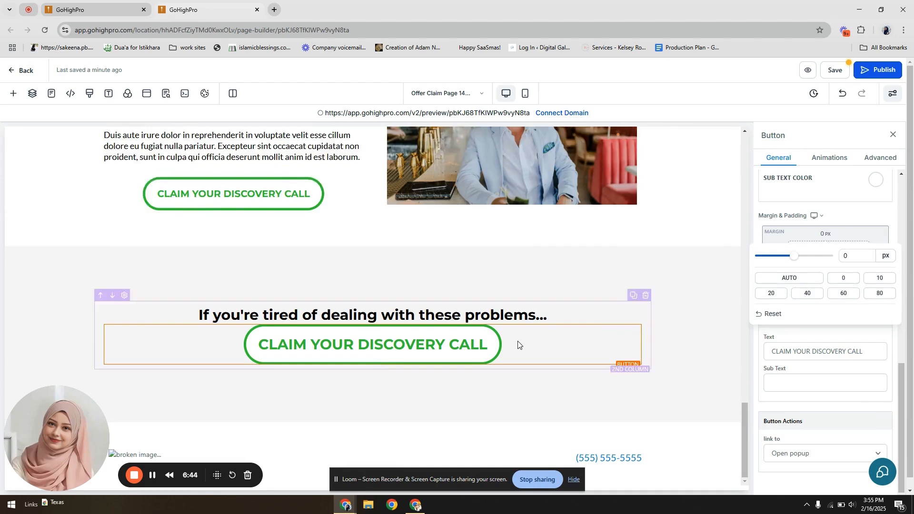
pyautogui.click(891, 241)
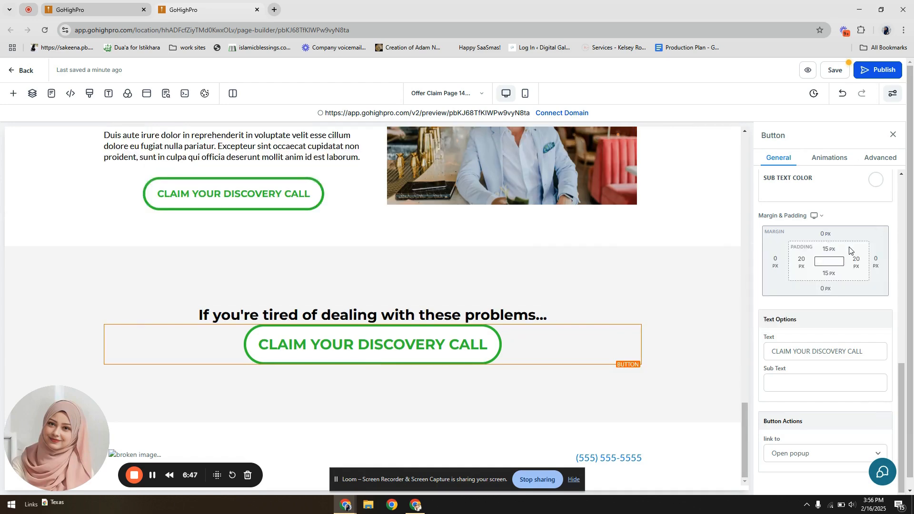
pyautogui.click(832, 248)
pyautogui.click(879, 279)
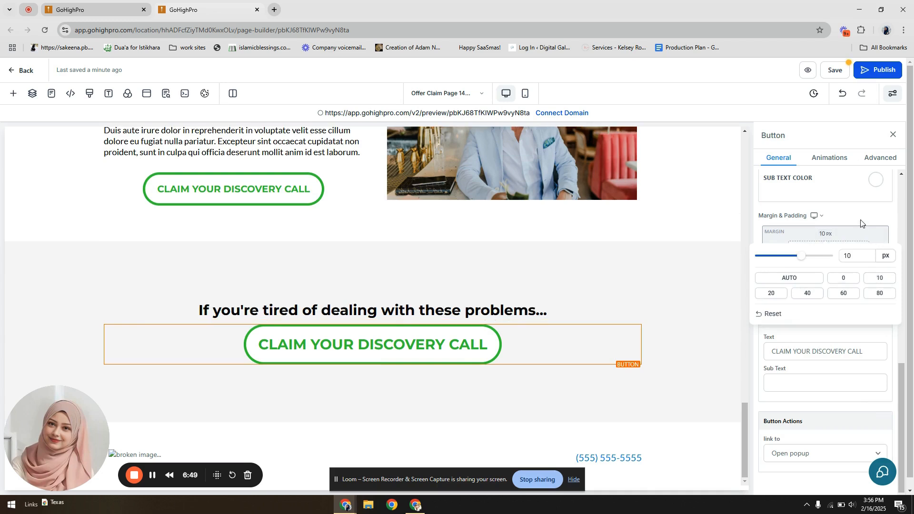
pyautogui.click(836, 70)
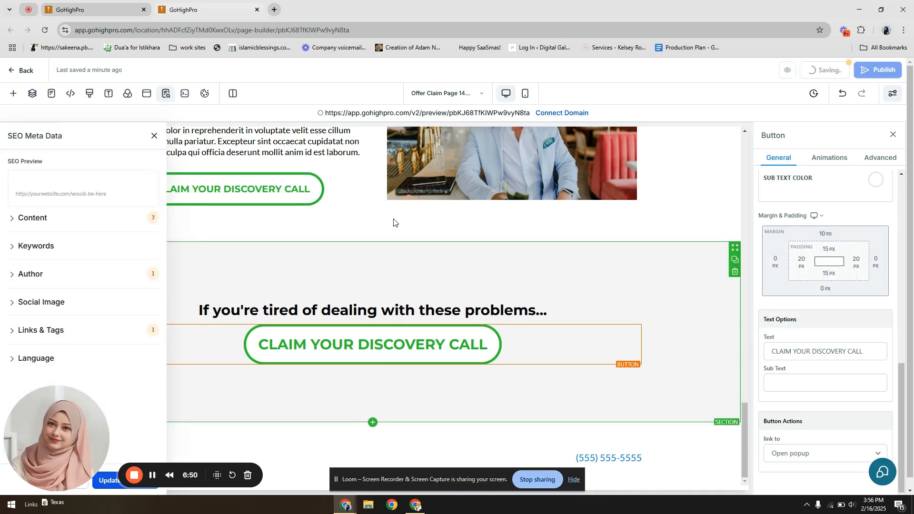
# - Set the page's SEO title to "Your Product Name | Brand Name"
pyautogui.click(35, 218)
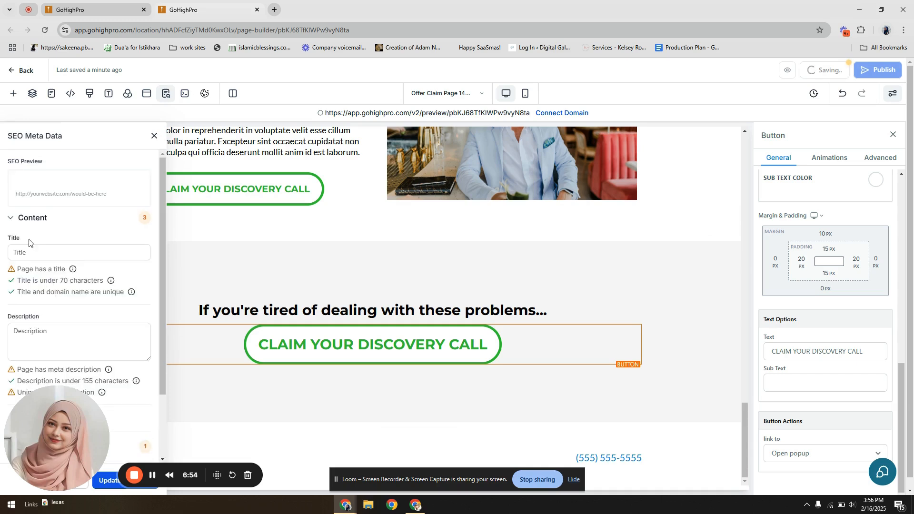
pyautogui.click(90, 253)
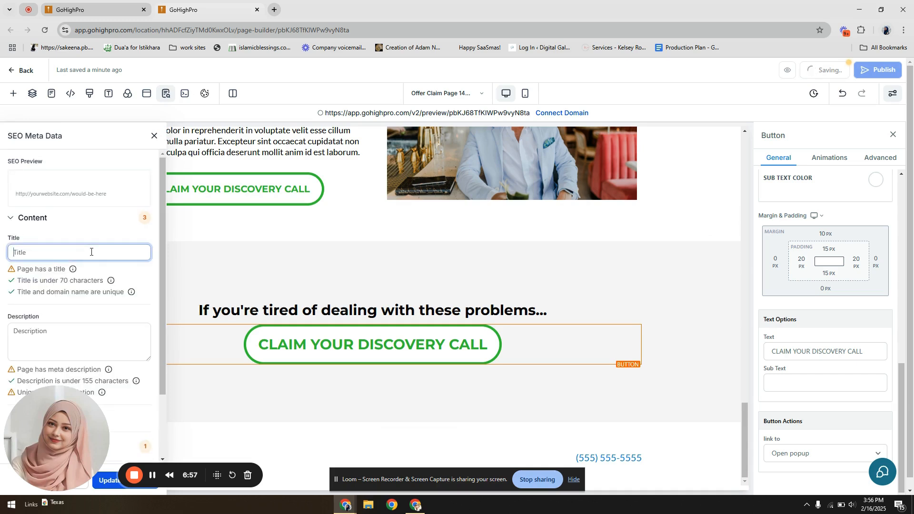
pyautogui.write('Your Porud')
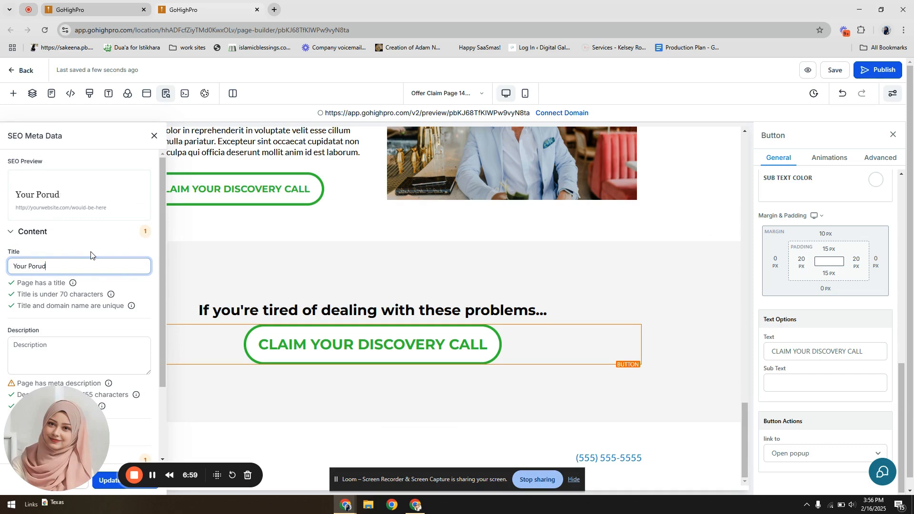
pyautogui.write('roduct Name ')
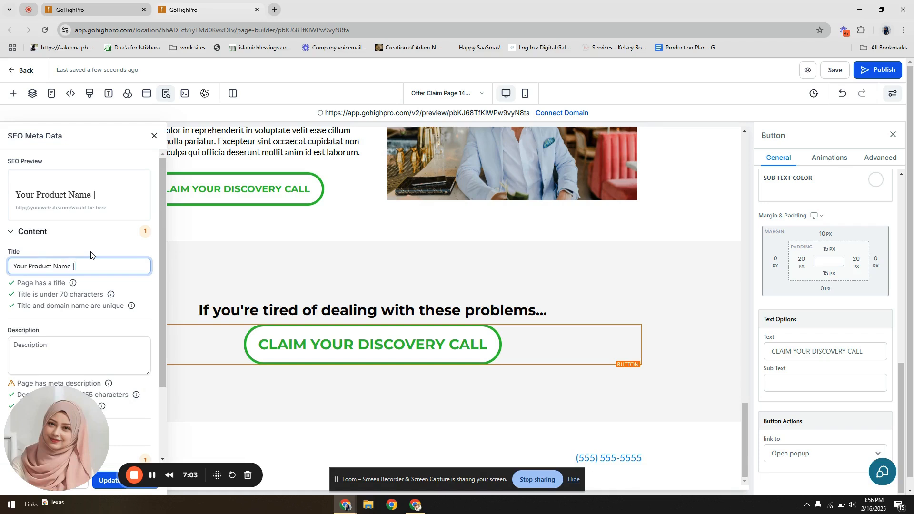
pyautogui.write('| Brand Name')
pyautogui.scroll(-3, 91, 256)
pyautogui.click(85, 244)
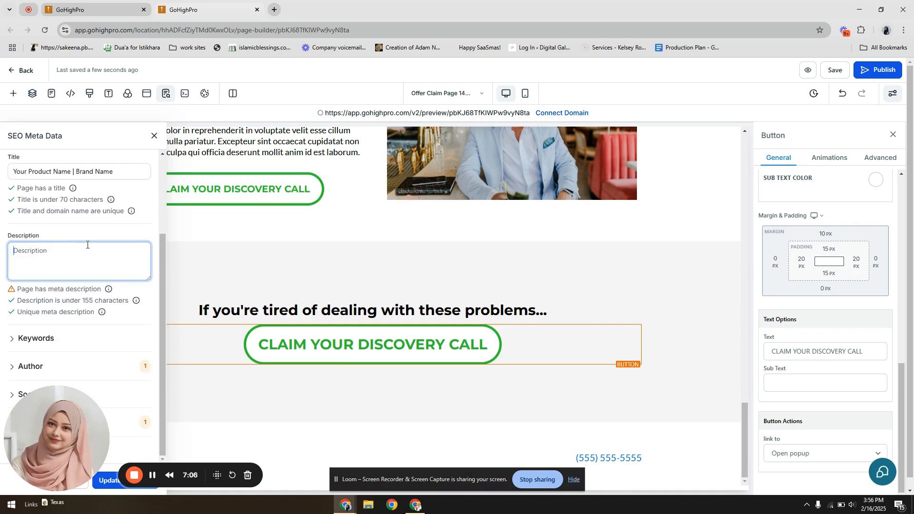
pyautogui.scroll(-2, 125, 457)
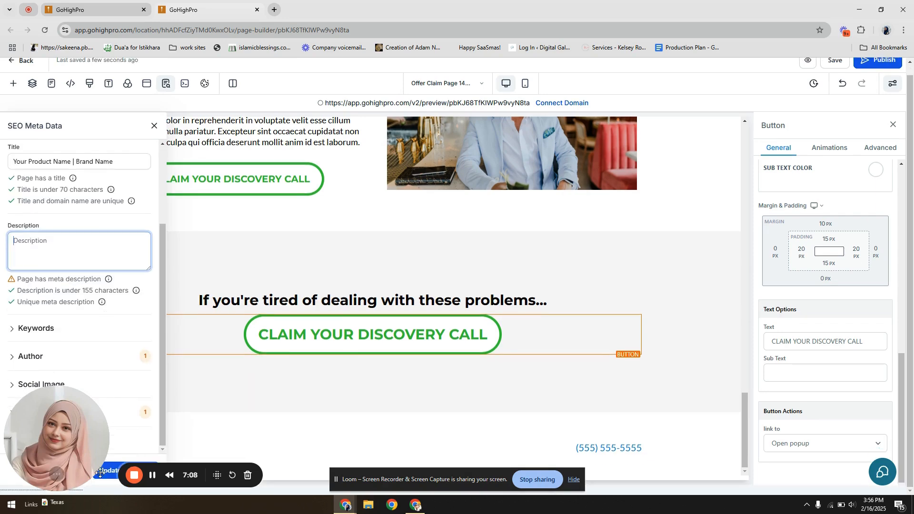
# - Apply the SEO metadata update and save the page
pyautogui.click(573, 480)
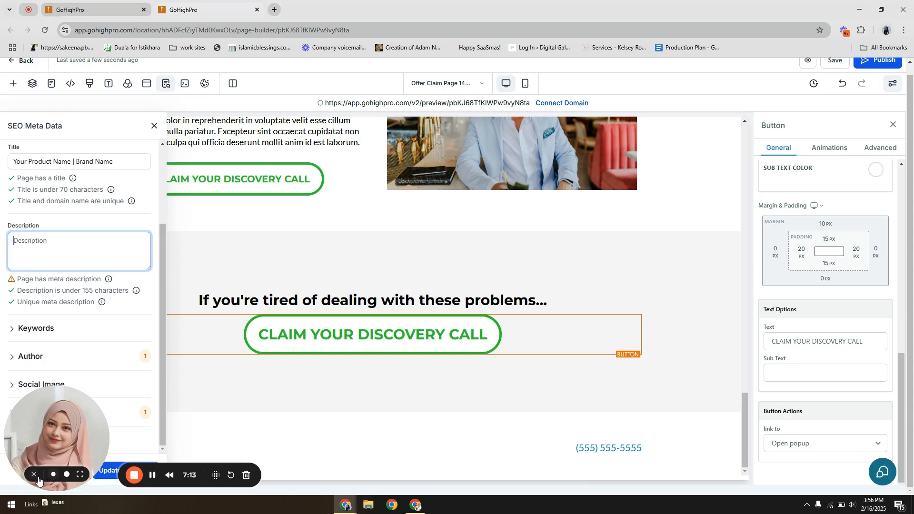
pyautogui.click(35, 476)
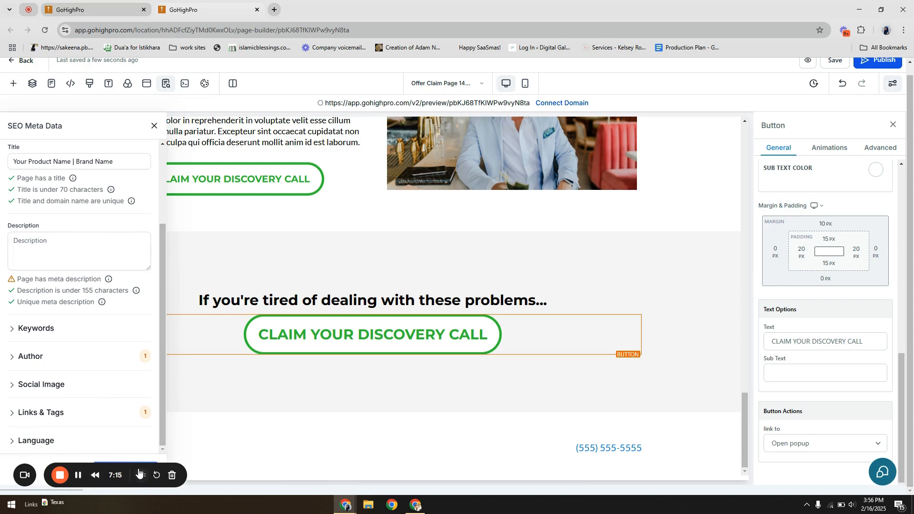
pyautogui.moveTo(132, 467); pyautogui.dragTo(389, 467)
pyautogui.click(119, 472)
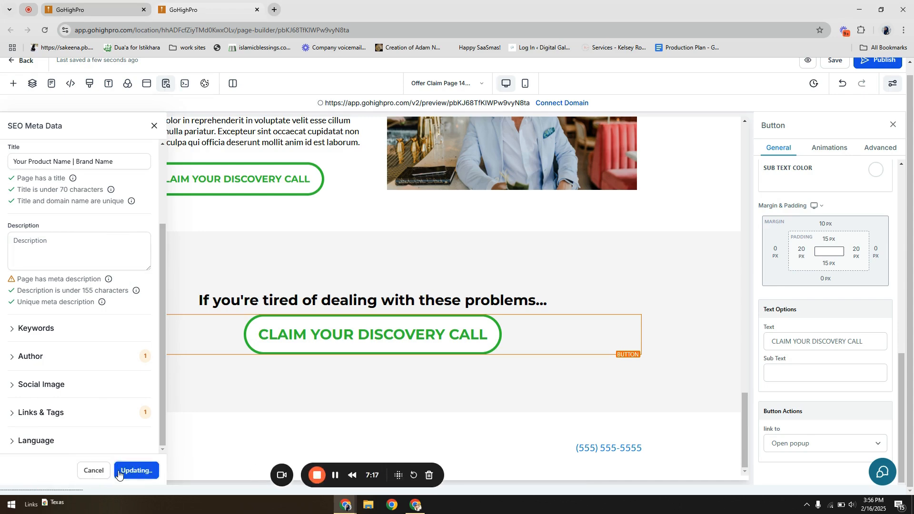
pyautogui.scroll(3, 826, 285)
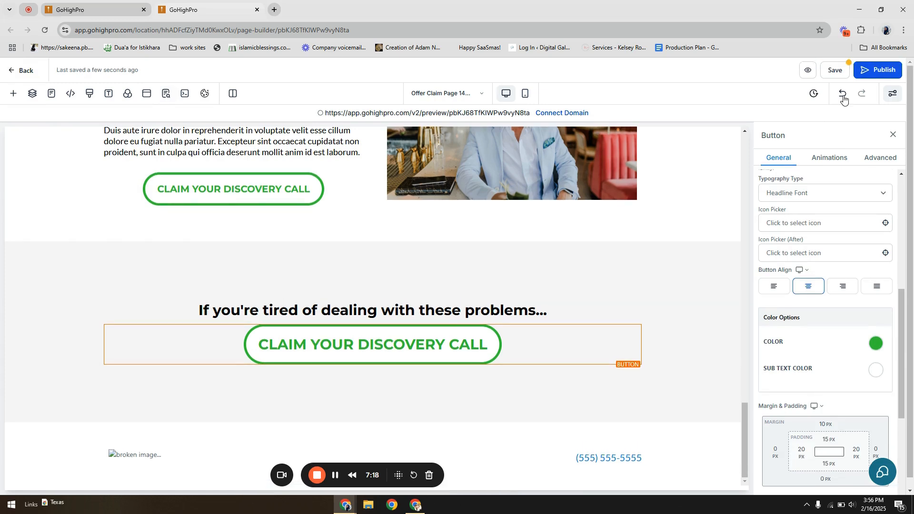
pyautogui.scroll(-1, 572, 329)
pyautogui.scroll(1, 846, 82)
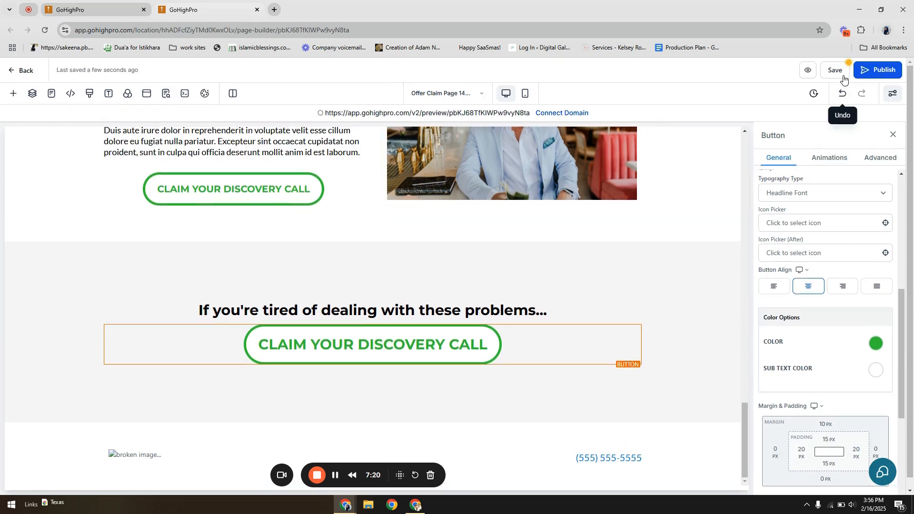
pyautogui.click(838, 72)
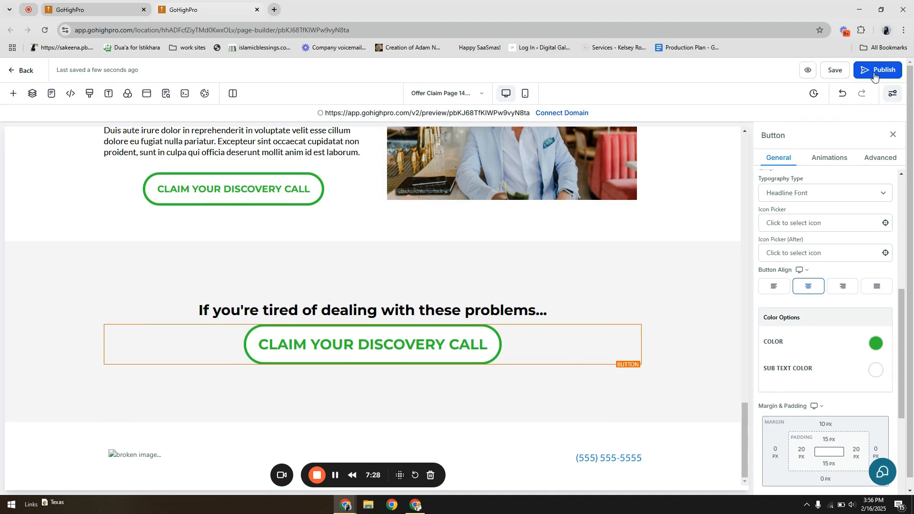
# - Link the "CLAIM YOUR DISCOVERY CALL" button beside the hero video to the next step
pyautogui.scroll(9, 402, 353)
pyautogui.scroll(15, 402, 353)
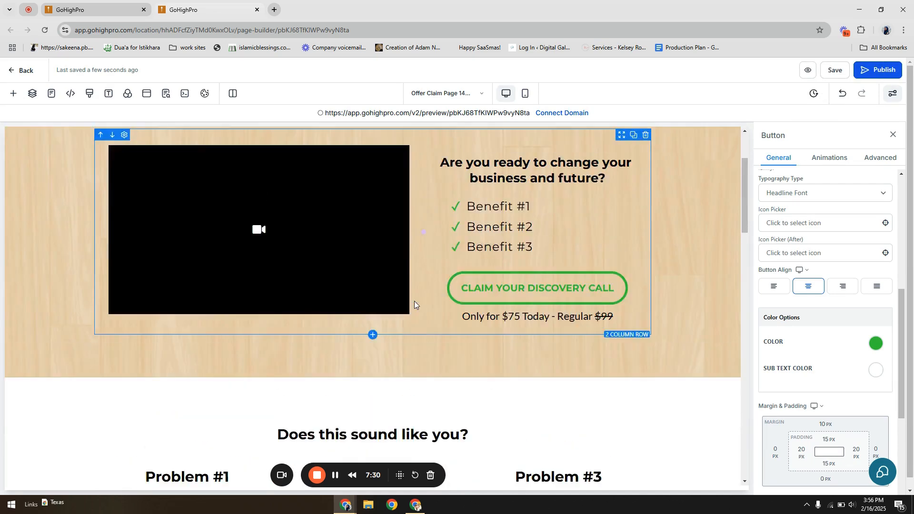
pyautogui.scroll(-5, 824, 381)
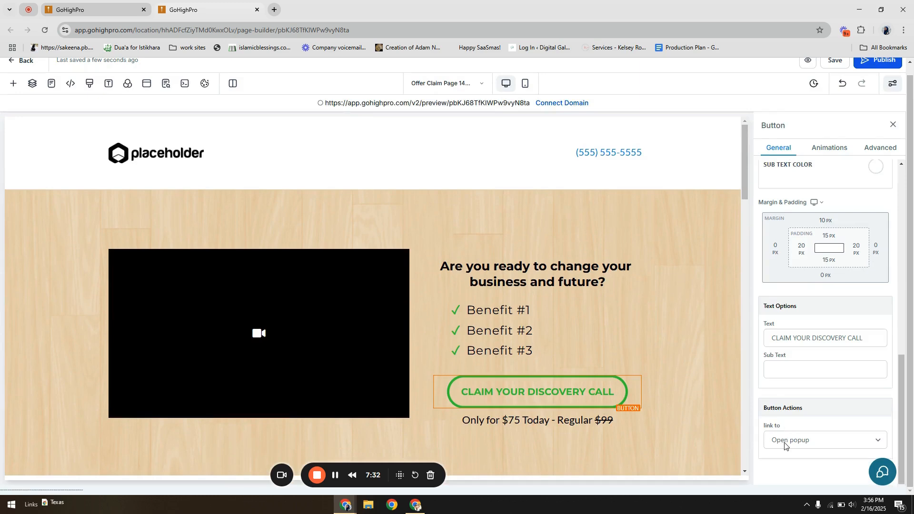
pyautogui.click(805, 440)
pyautogui.click(806, 360)
# - Set the link action of the button under "How this benefits you!" to Next step
pyautogui.scroll(-8, 217, 361)
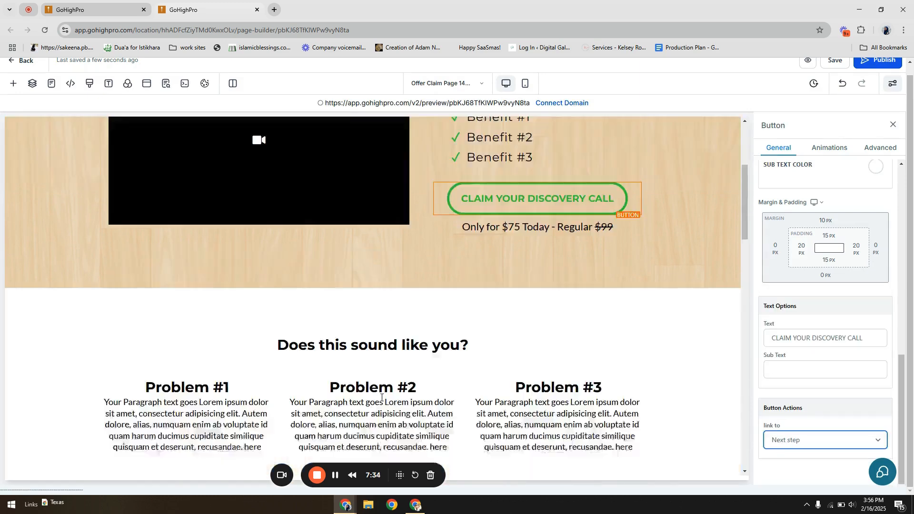
pyautogui.scroll(-3, 228, 395)
pyautogui.scroll(4, 227, 417)
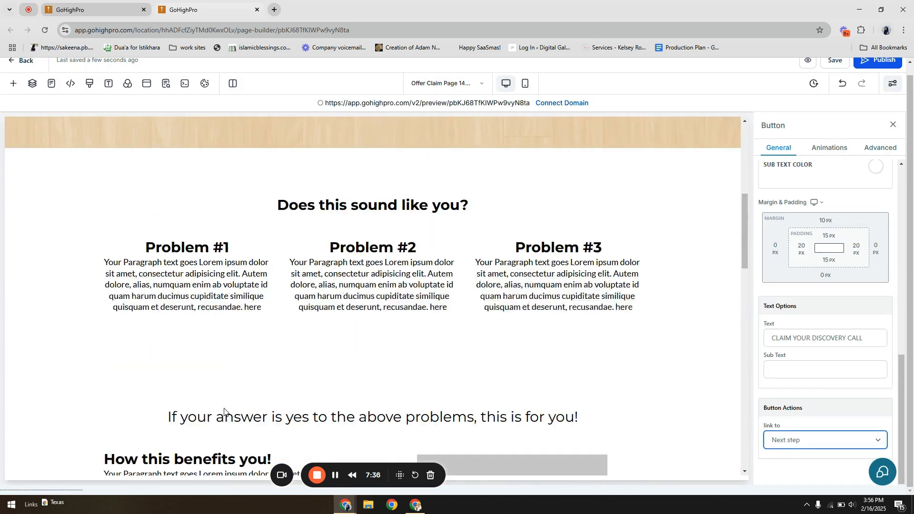
pyautogui.scroll(-4, 228, 427)
pyautogui.click(230, 433)
pyautogui.click(802, 439)
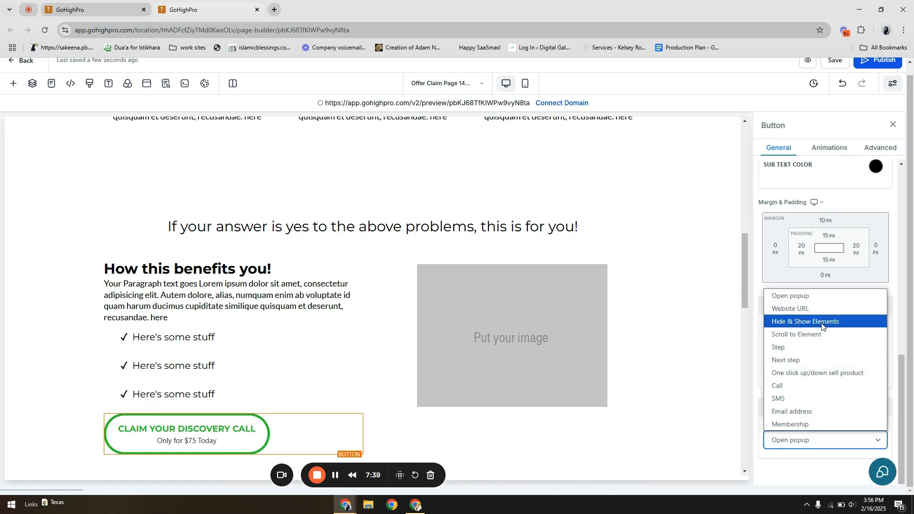
pyautogui.click(808, 363)
# - Change the About Your Coach section's button so it links to the next step instead of opening a popup
pyautogui.scroll(-15, 347, 357)
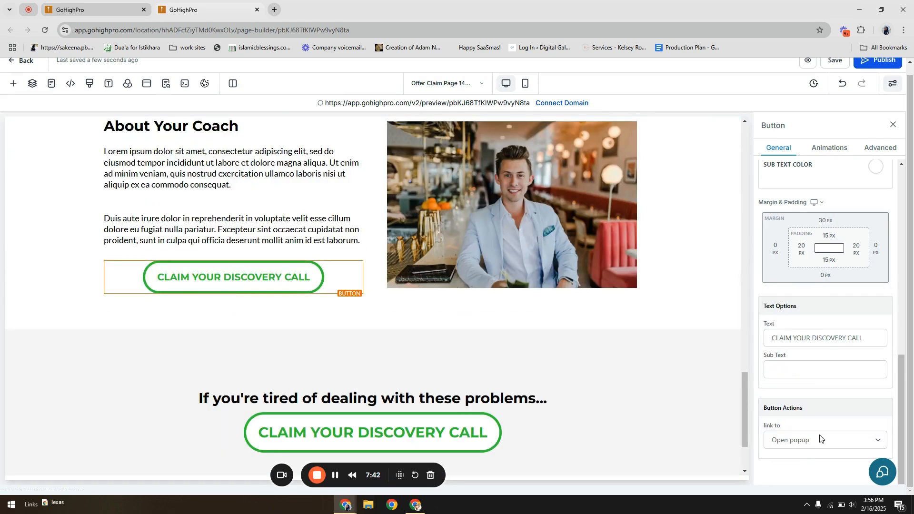
pyautogui.click(819, 439)
pyautogui.click(807, 345)
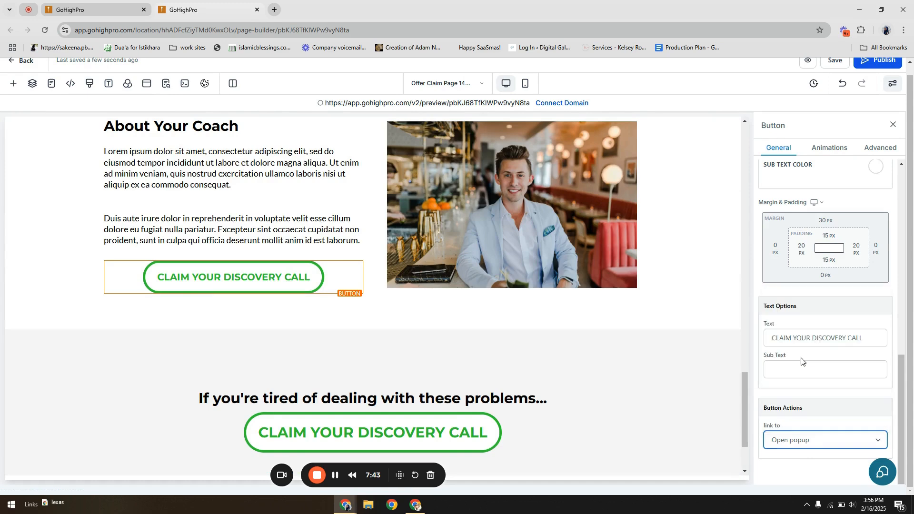
# - Link the button under "If you're tired of dealing with these problems..." to Next step and save the page
pyautogui.click(459, 450)
pyautogui.click(783, 440)
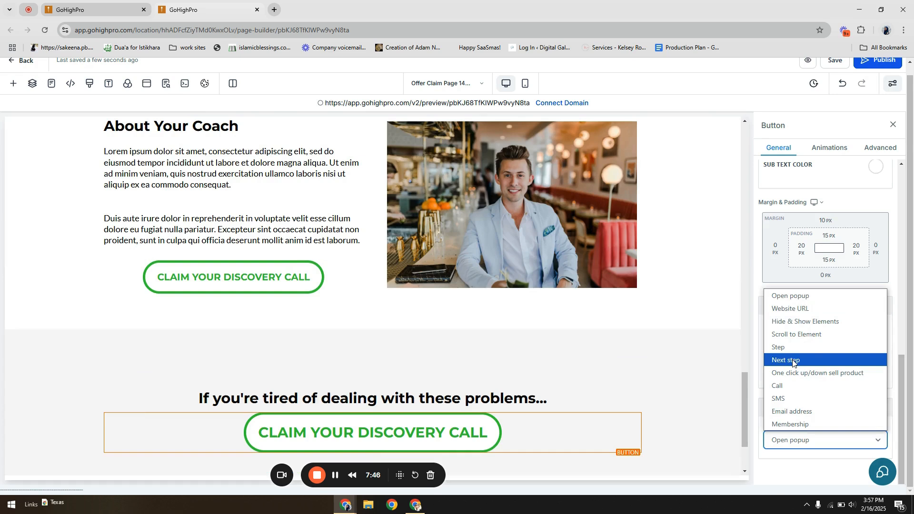
pyautogui.click(812, 361)
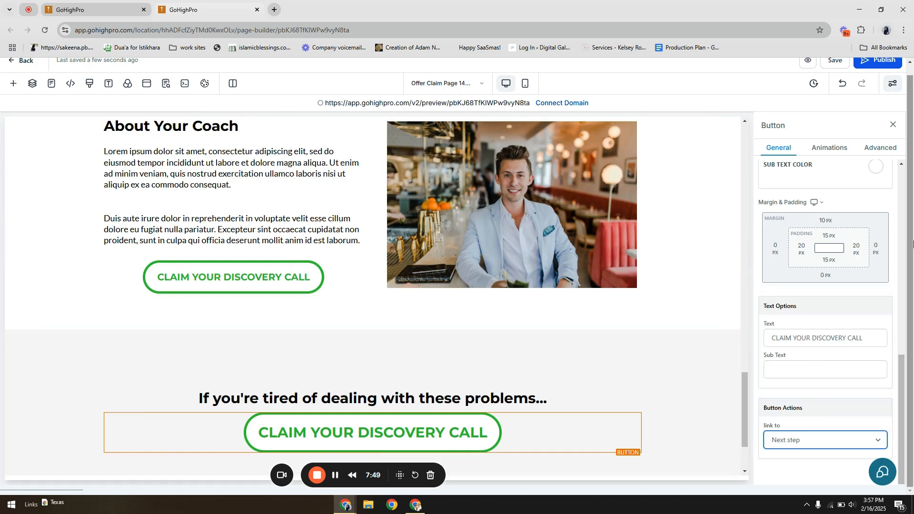
pyautogui.scroll(1, 831, 69)
pyautogui.click(833, 71)
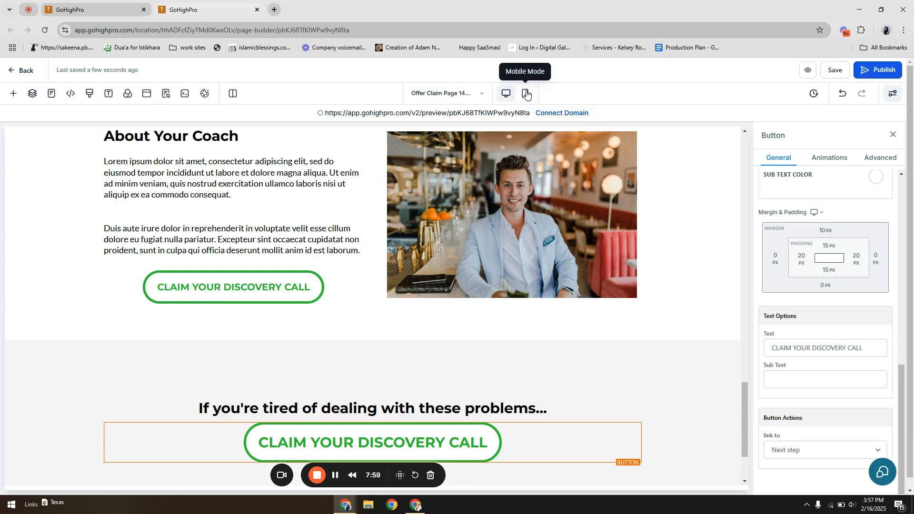
# - Switch to the Booking Page and delete its header section containing the placeholder logo and phone number
pyautogui.click(464, 94)
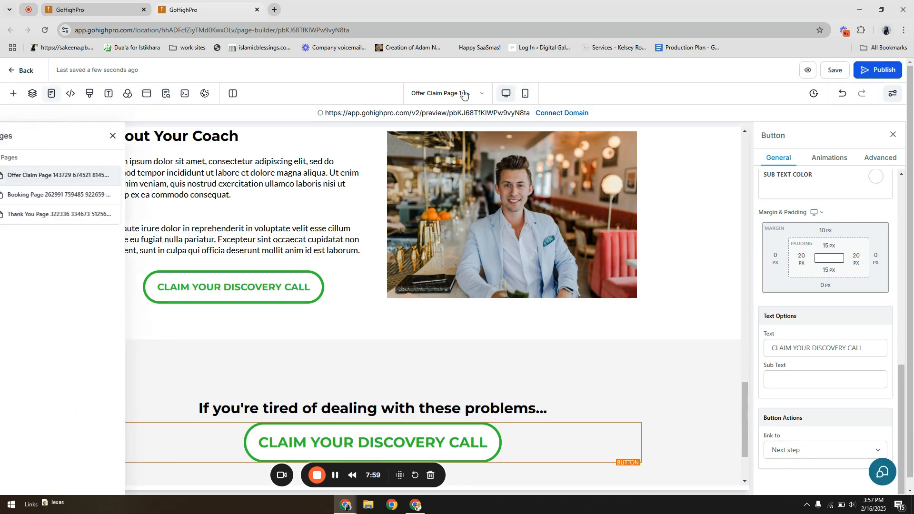
pyautogui.click(42, 199)
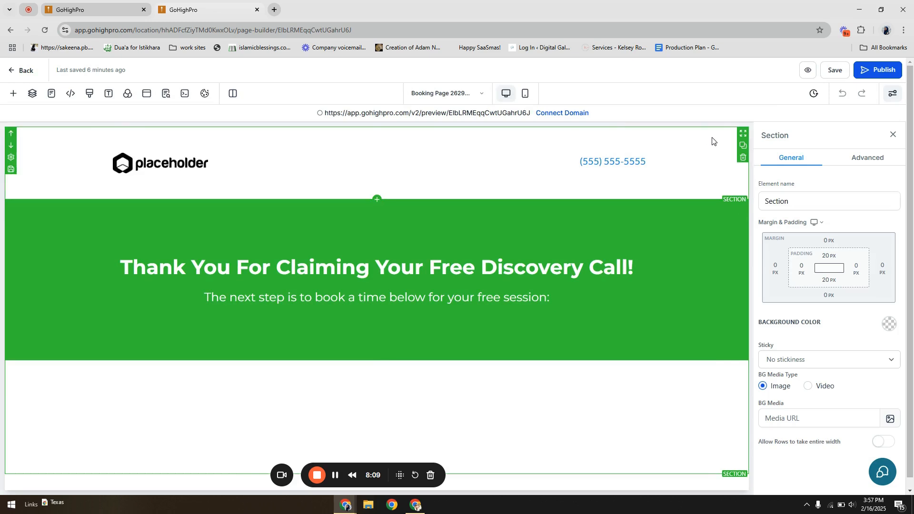
pyautogui.click(741, 159)
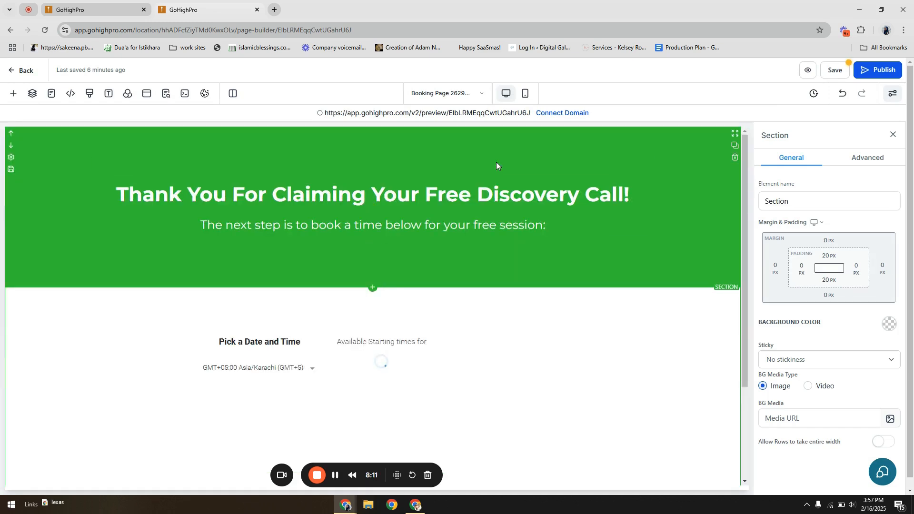
# - Change the green headline section's background color to the semi-transparent dark gray swatch
pyautogui.click(889, 323)
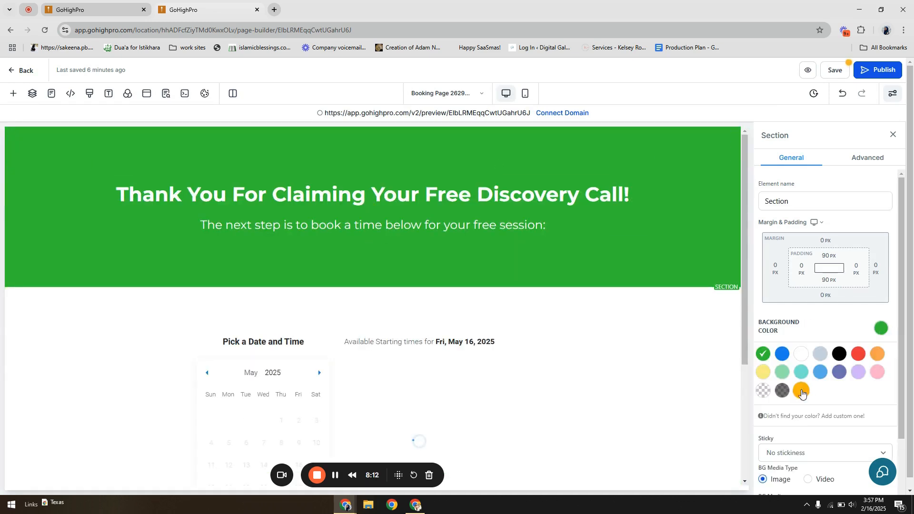
pyautogui.click(783, 391)
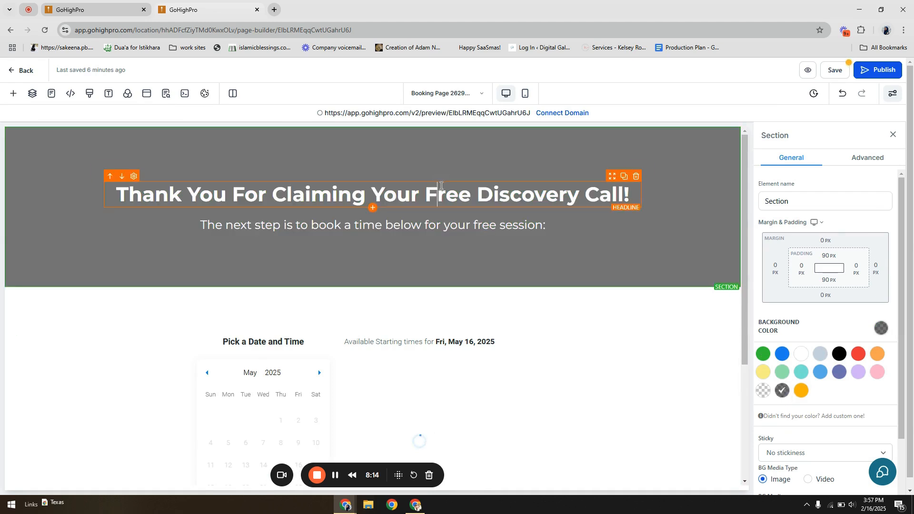
# - Remove the word "Free" from the headline in the gray section
pyautogui.click(338, 189)
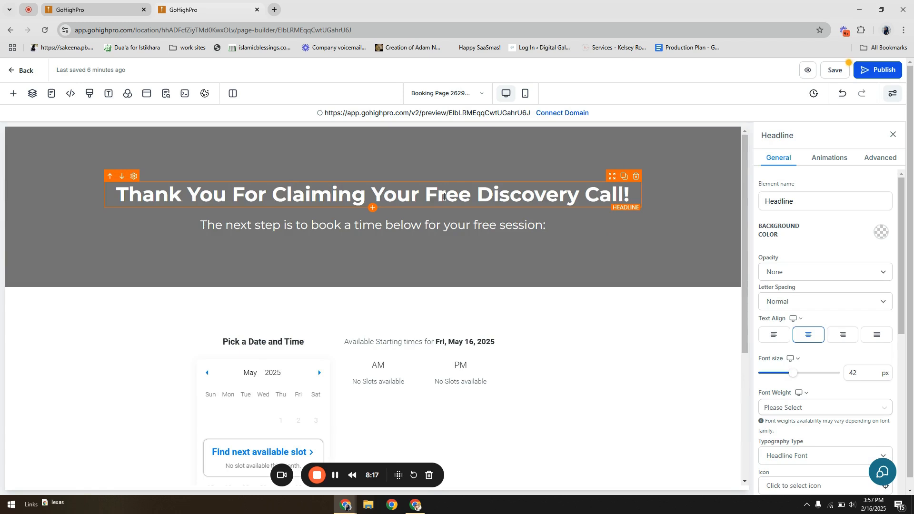
pyautogui.doubleClick(467, 194)
pyautogui.press('BackSpace')
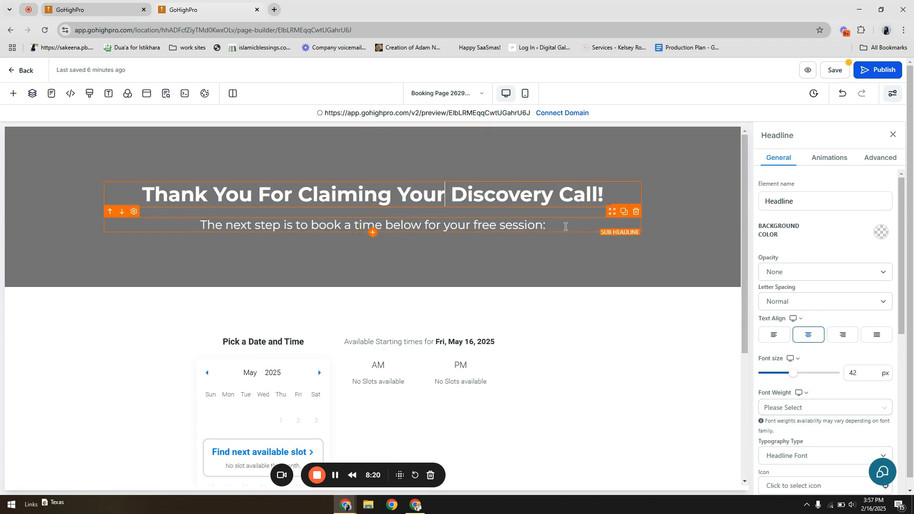
pyautogui.moveTo(565, 226); pyautogui.dragTo(193, 225)
# - Replace the whole Booking Page headline with "Claim Your Discovery Call"
pyautogui.tripleClick(397, 189)
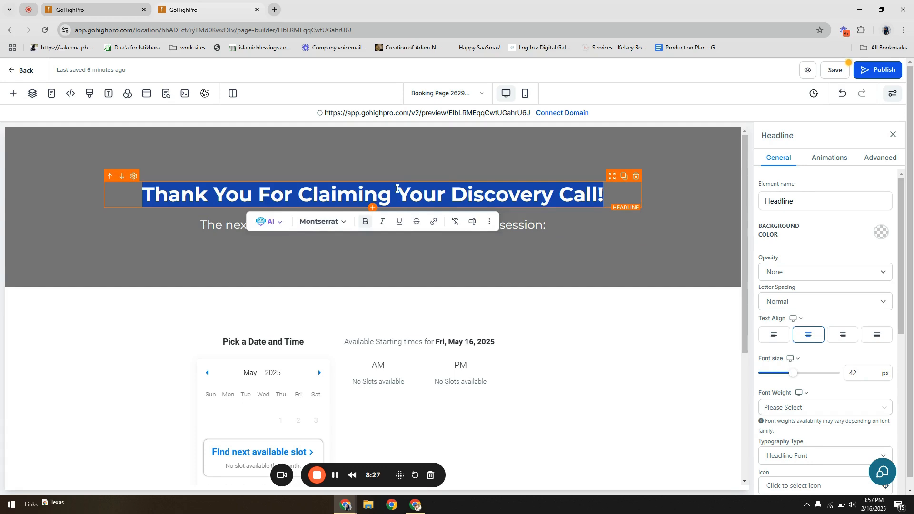
pyautogui.write('Claim You')
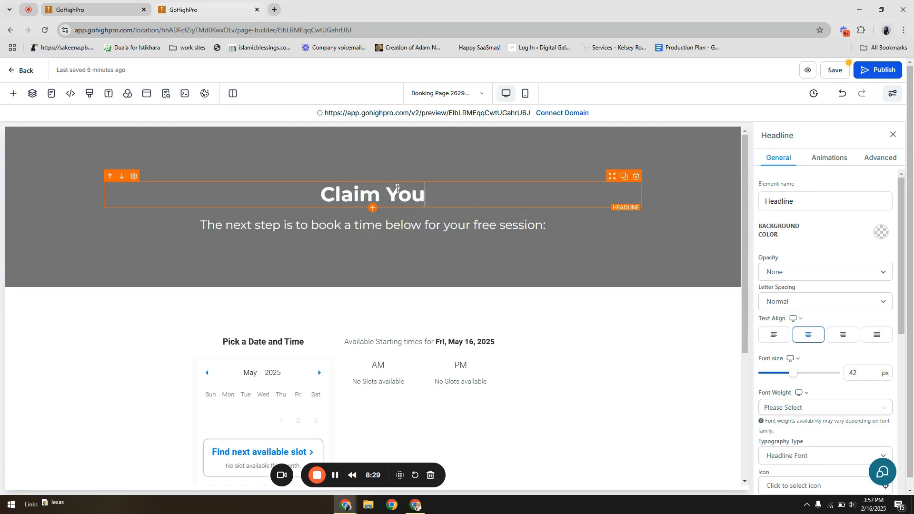
pyautogui.write('r Discovery Call')
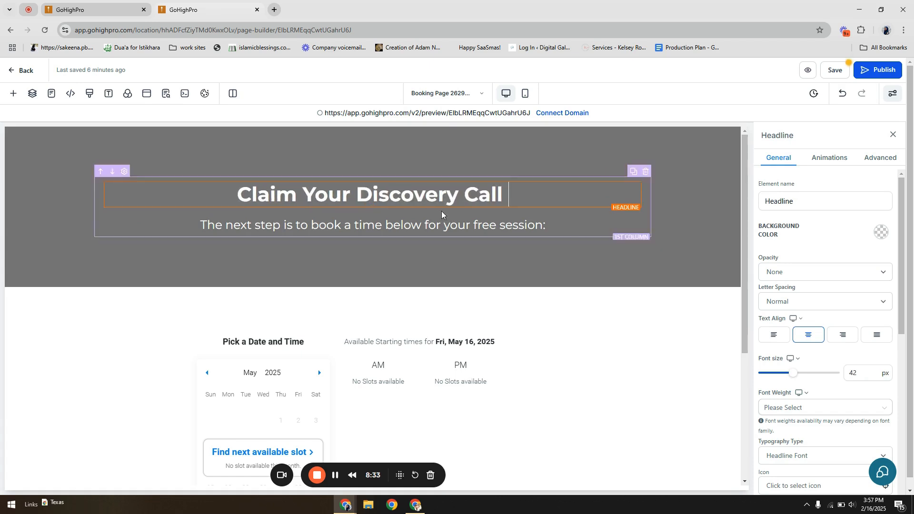
# - Replace the sub-headline under "Claim Your Discovery Call" with "Don't lose the special offer and book now!"
pyautogui.click(474, 224)
pyautogui.tripleClick(474, 225)
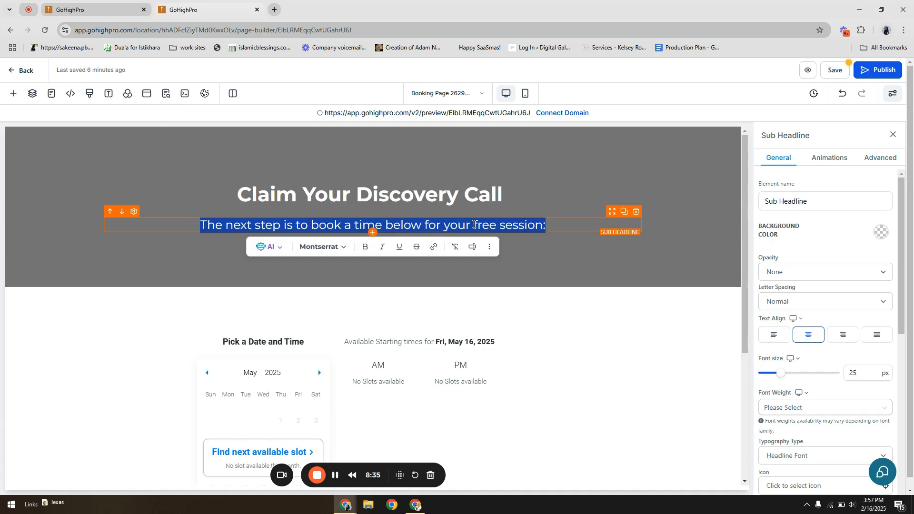
pyautogui.write('Do')
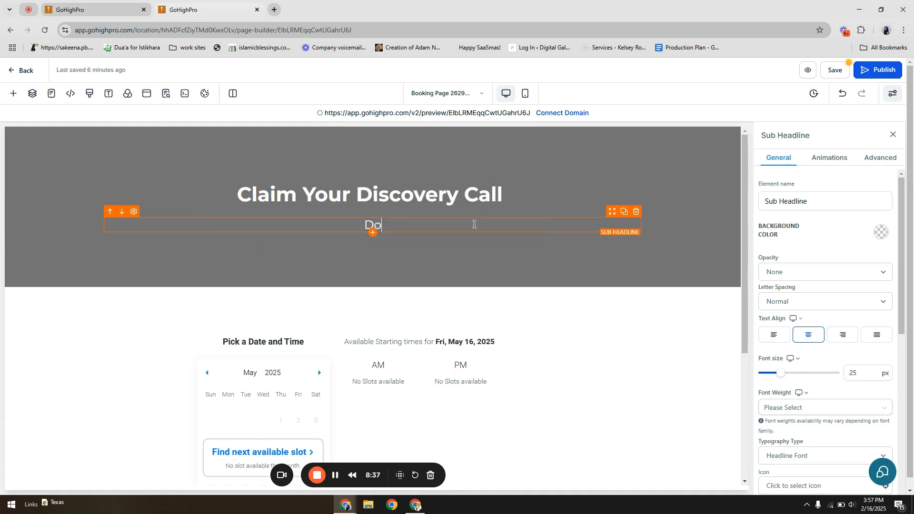
pyautogui.write("n't lose the")
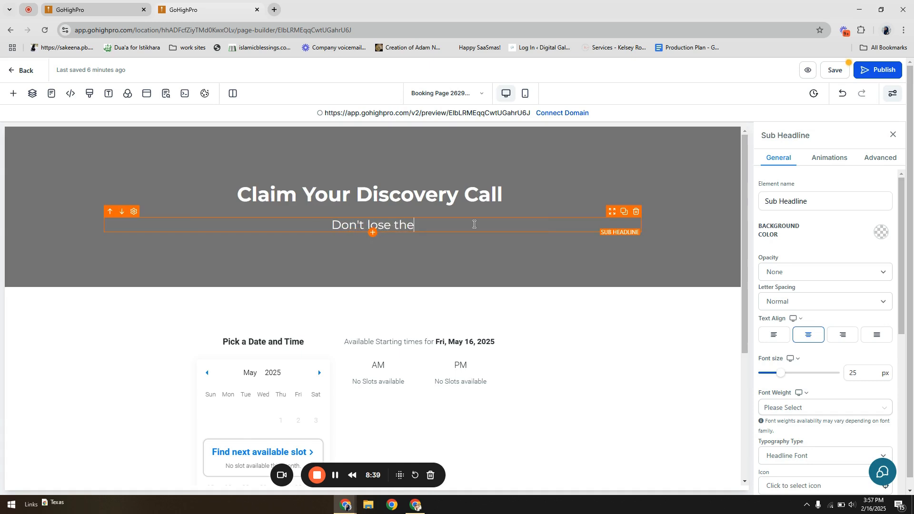
pyautogui.write(' special di')
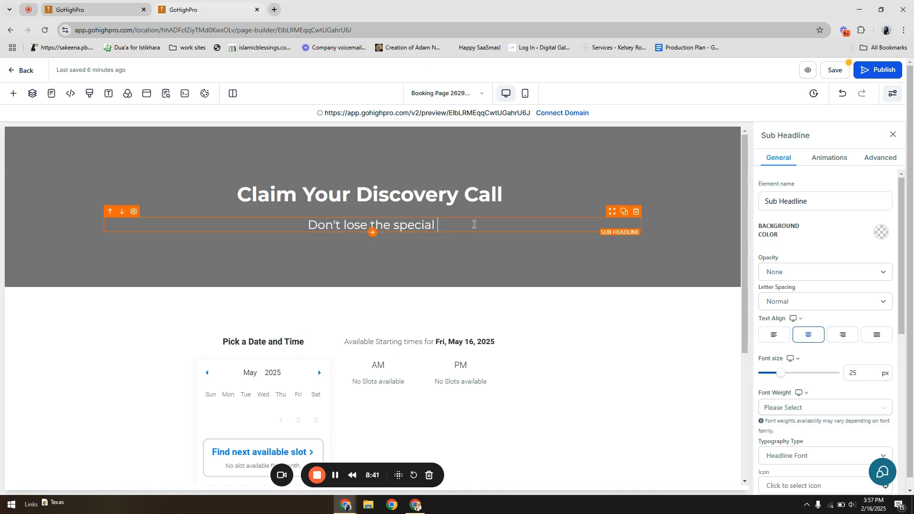
pyautogui.press('BackSpace')
pyautogui.press('BackSpace')
pyautogui.write('offe')
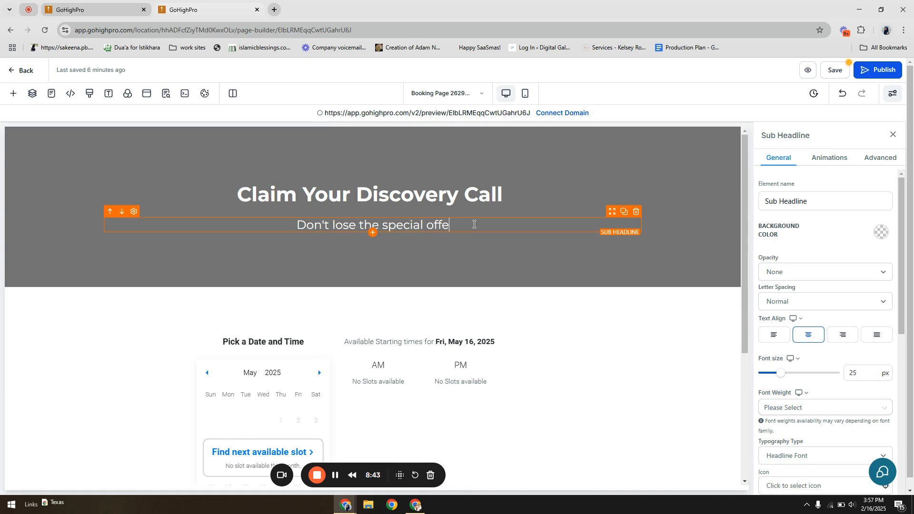
pyautogui.write('r and booking')
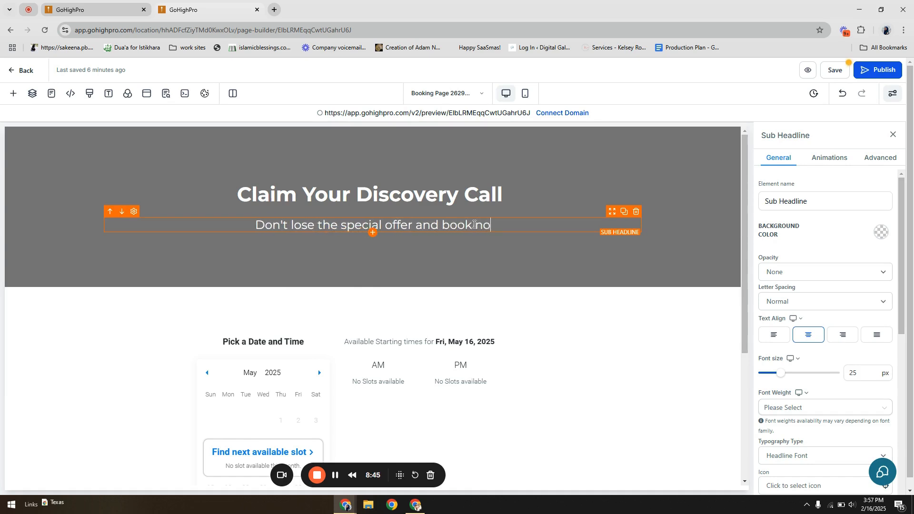
pyautogui.press('BackSpace')
pyautogui.press('BackSpace')
pyautogui.press('BackSpace')
pyautogui.write('now!')
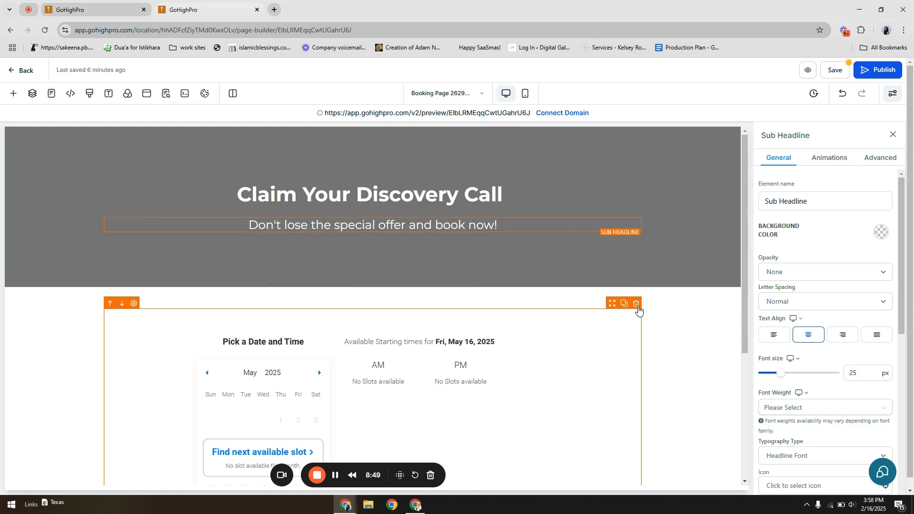
# - Delete the booking calendar below the gray headline section
pyautogui.click(636, 304)
# - Add a 1 Step Order element to the empty column below the gray headline section
pyautogui.click(377, 334)
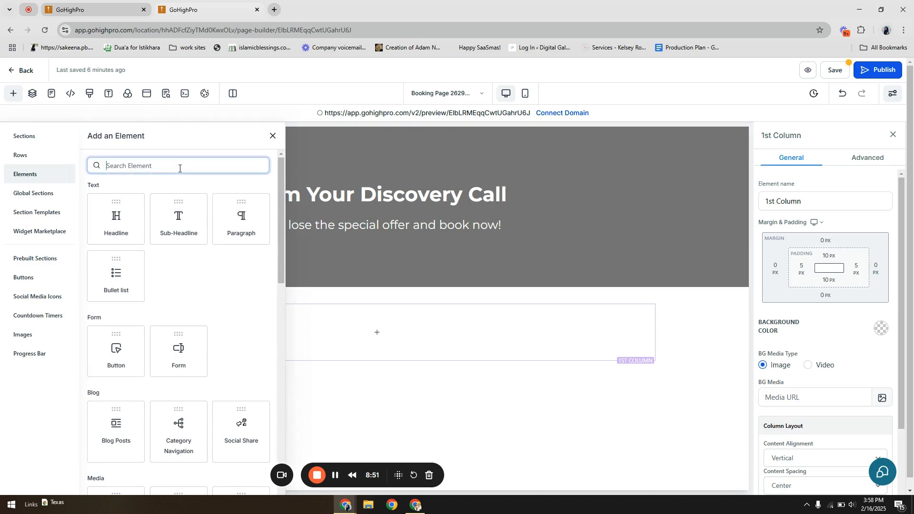
pyautogui.write('ord')
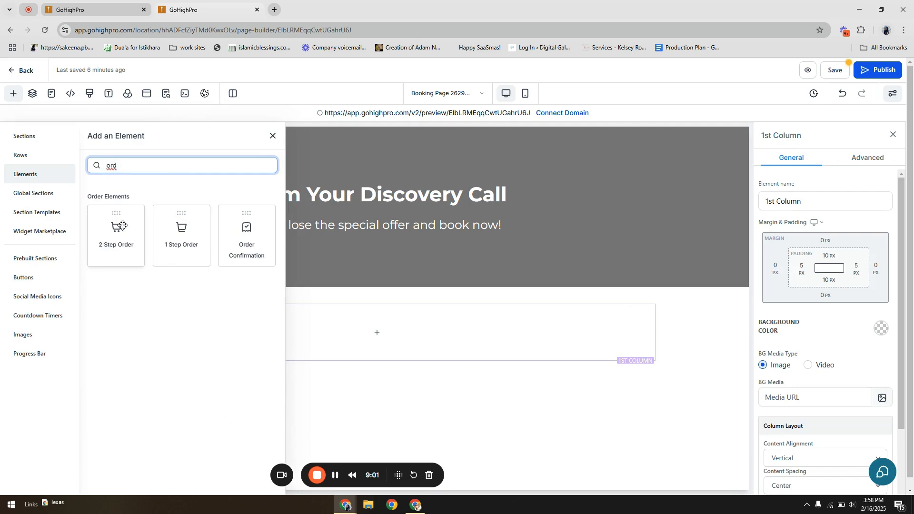
pyautogui.click(195, 229)
# - Review the one-step order form's contact, shipping and payment fields, and delete the form from the page
pyautogui.scroll(-4, 344, 445)
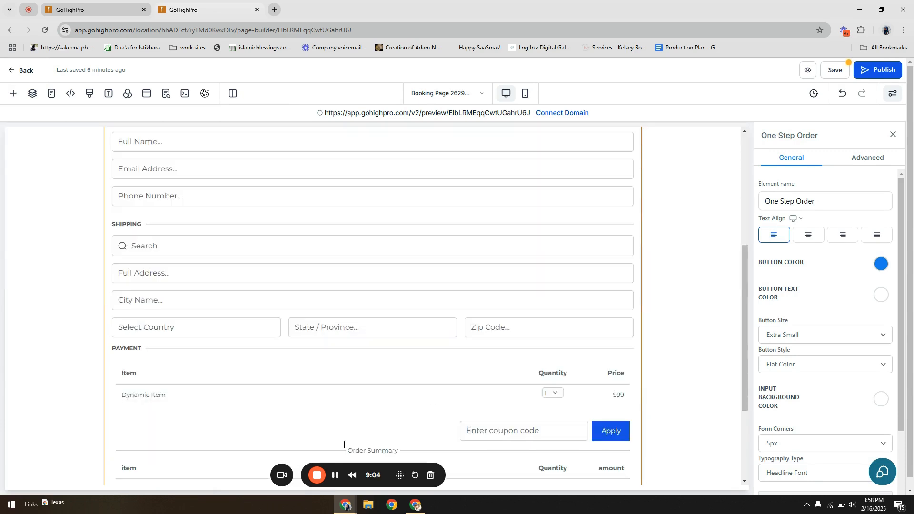
pyautogui.scroll(-3, 310, 441)
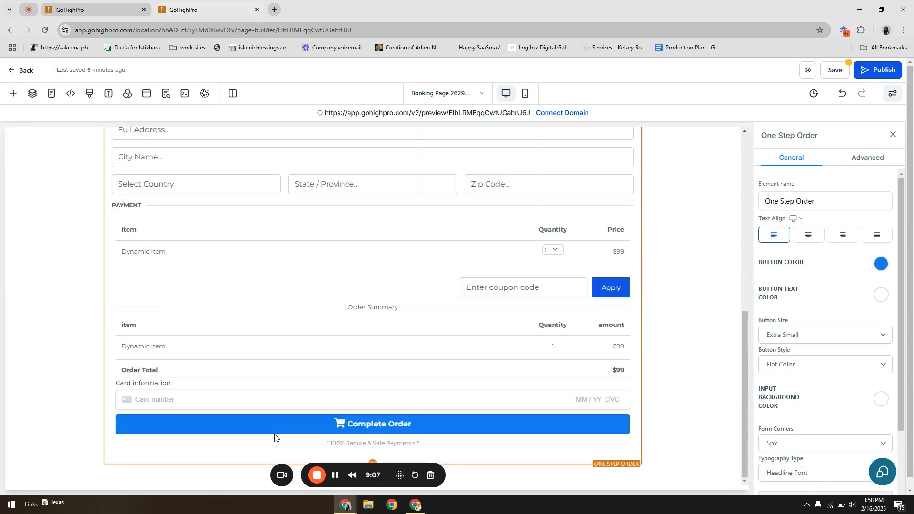
pyautogui.scroll(6, 275, 436)
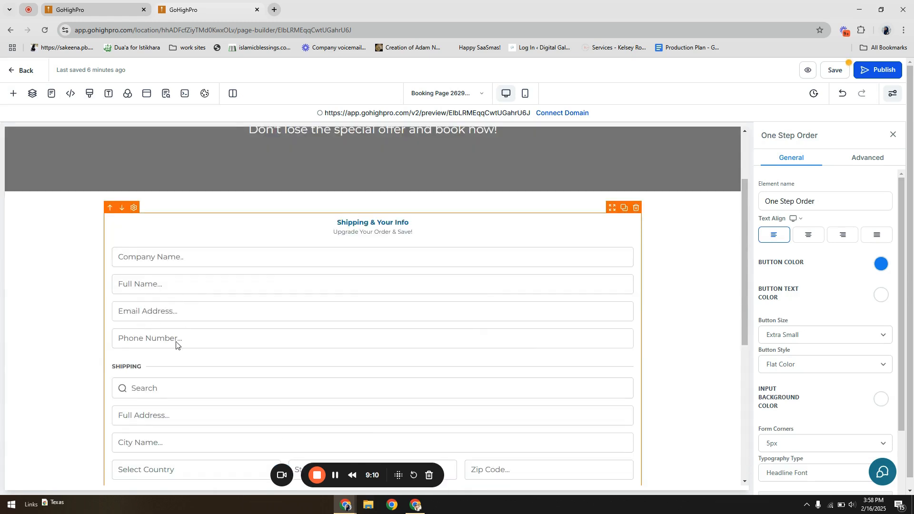
pyautogui.scroll(-3, 184, 394)
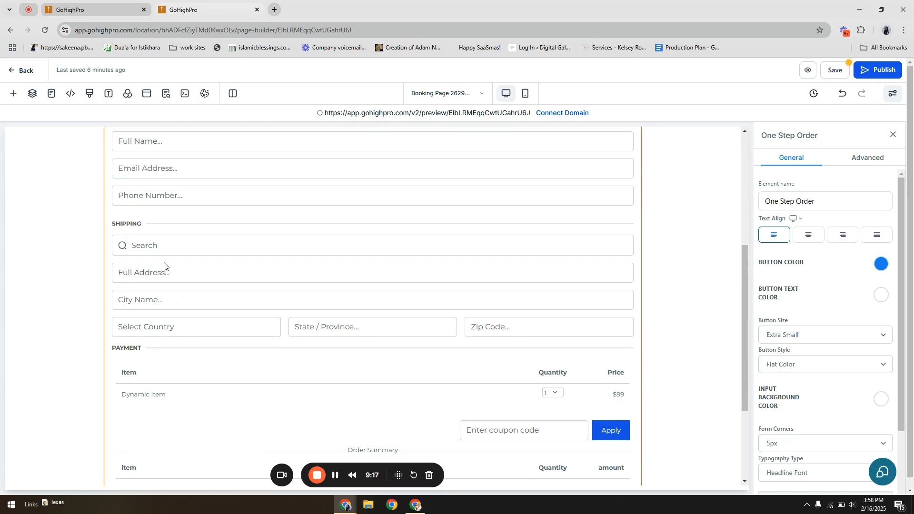
pyautogui.scroll(2, 164, 267)
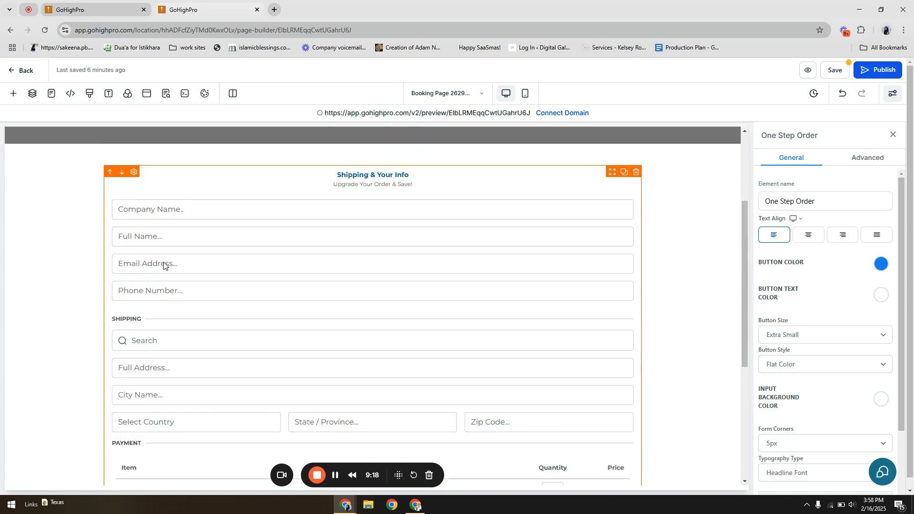
pyautogui.click(637, 161)
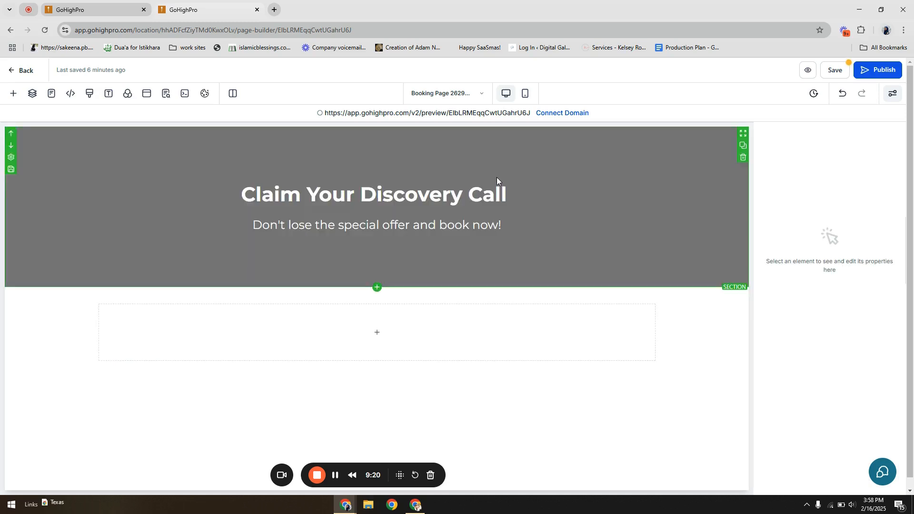
# - Try a 2 Step Order element in the empty column, review its form fields, and delete it from the page
pyautogui.click(385, 332)
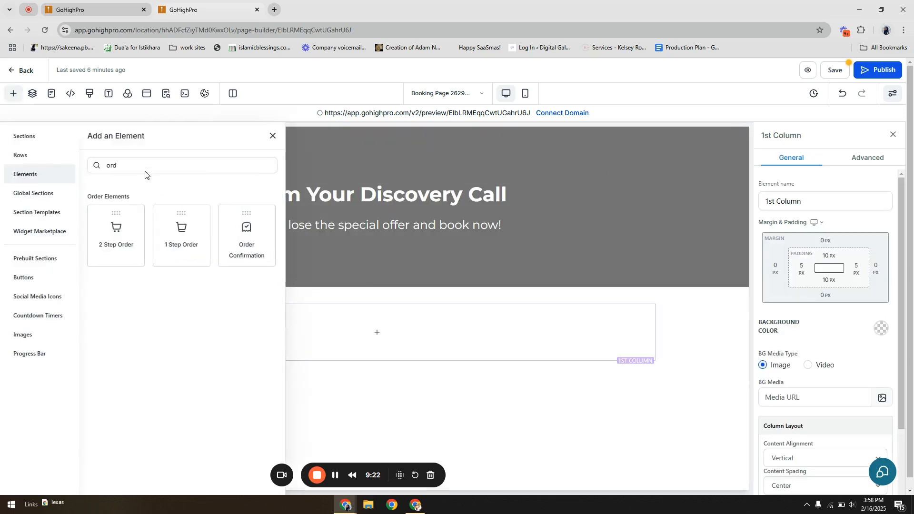
pyautogui.moveTo(116, 236); pyautogui.dragTo(385, 336)
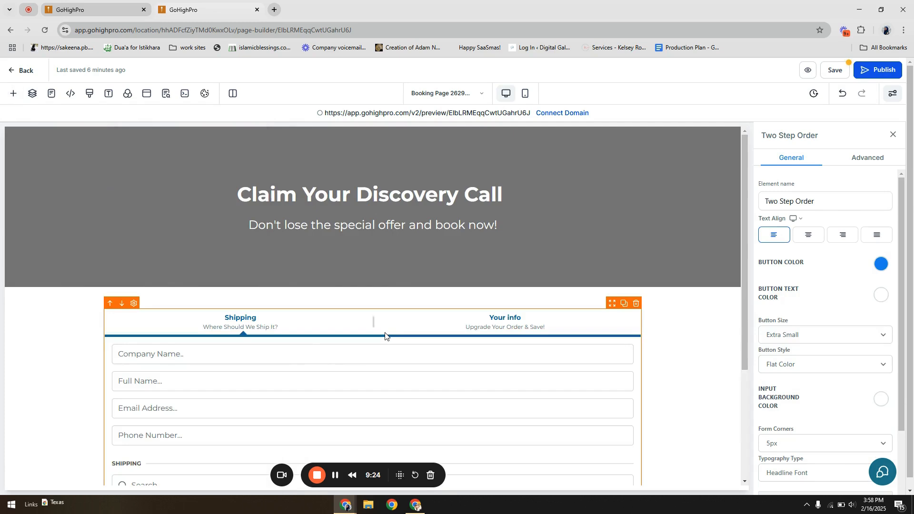
pyautogui.scroll(-3, 385, 336)
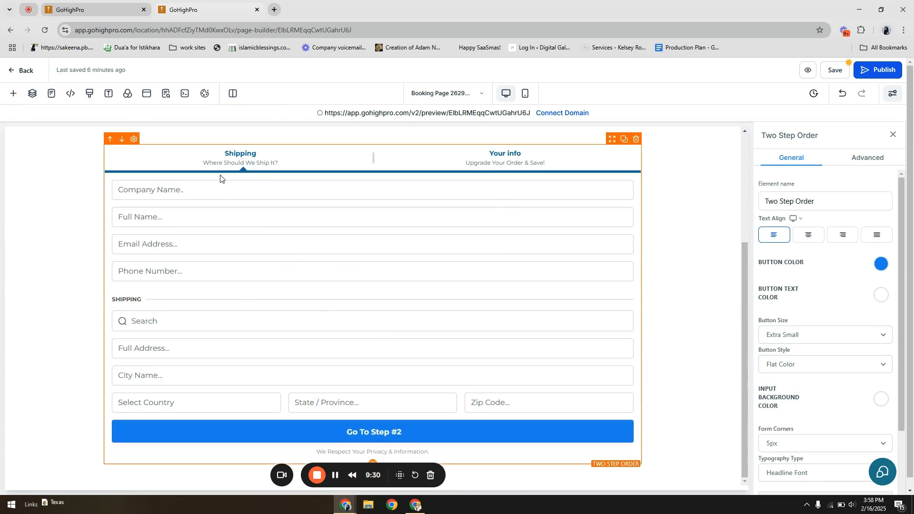
pyautogui.click(637, 141)
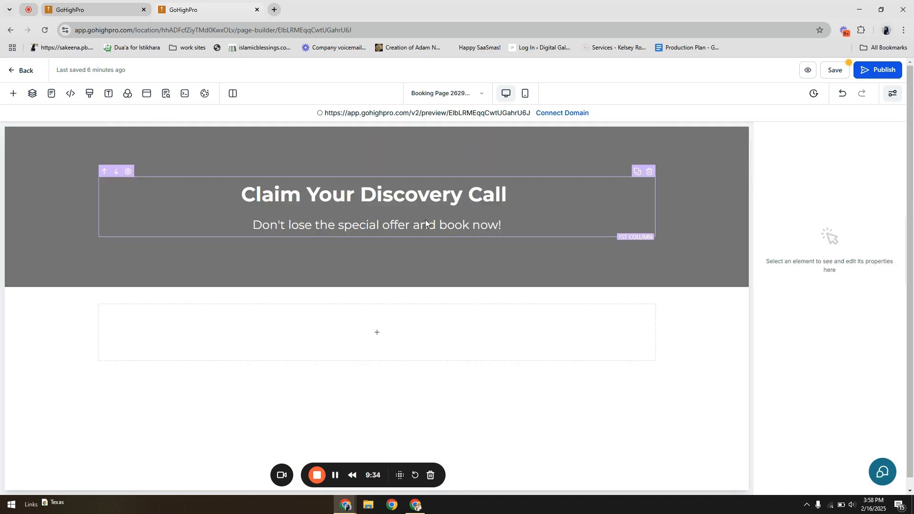
# - Add a 1 Step Order element to the empty column below the gray headline section
pyautogui.click(386, 333)
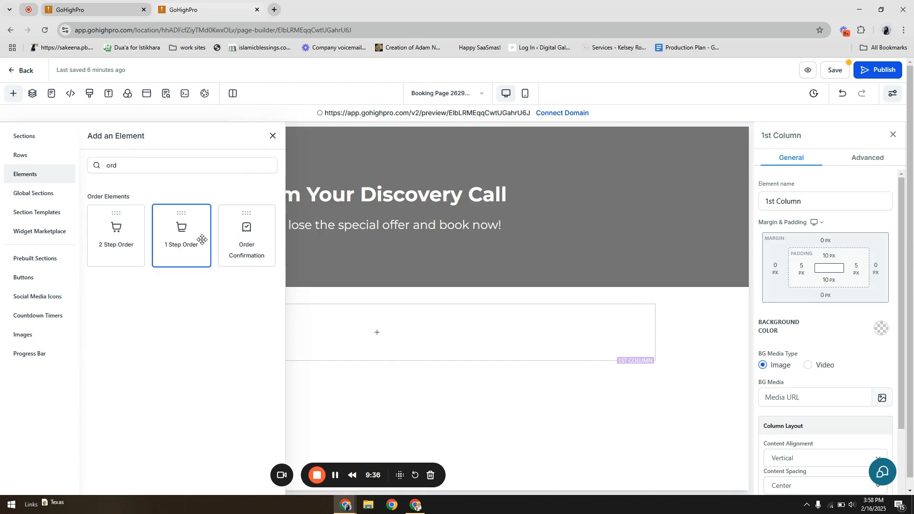
pyautogui.click(202, 240)
pyautogui.scroll(-4, 373, 165)
pyautogui.scroll(2, 315, 211)
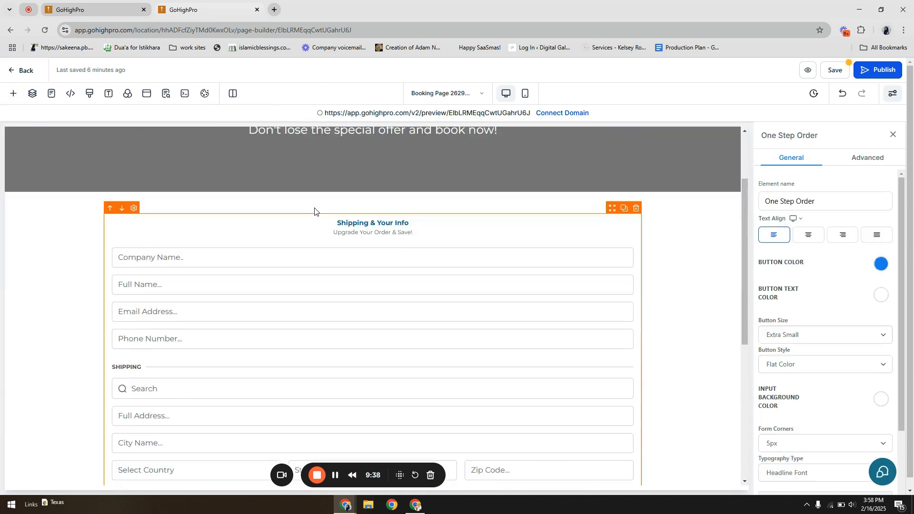
# - Shorten the one-step order form's headline to "Your Info" in its form options
pyautogui.click(882, 160)
pyautogui.click(852, 231)
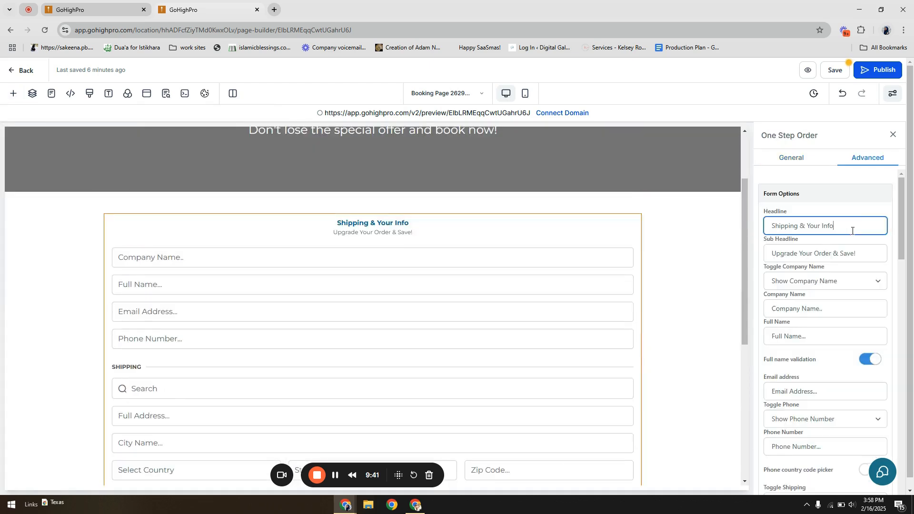
pyautogui.moveTo(807, 223); pyautogui.dragTo(744, 218)
pyautogui.press('BackSpace')
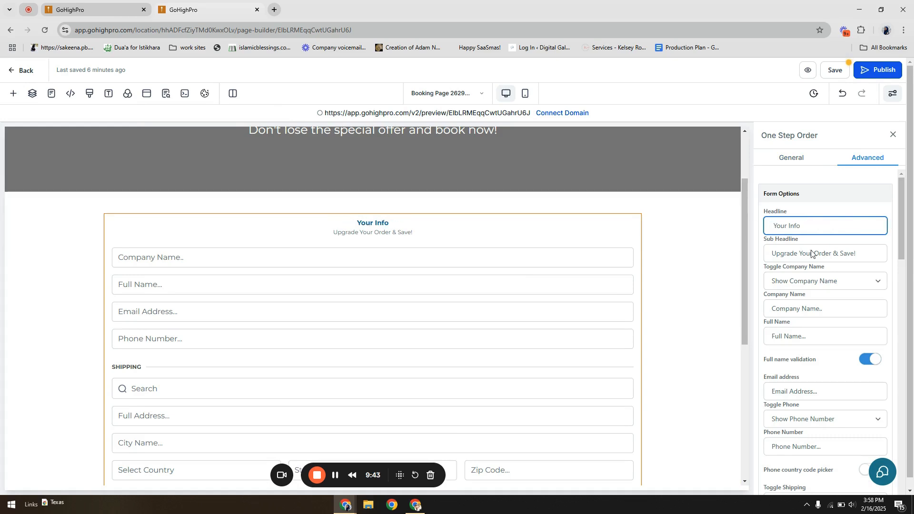
# - Hide the company name field and turn off full name validation on the order form
pyautogui.click(827, 281)
pyautogui.click(804, 310)
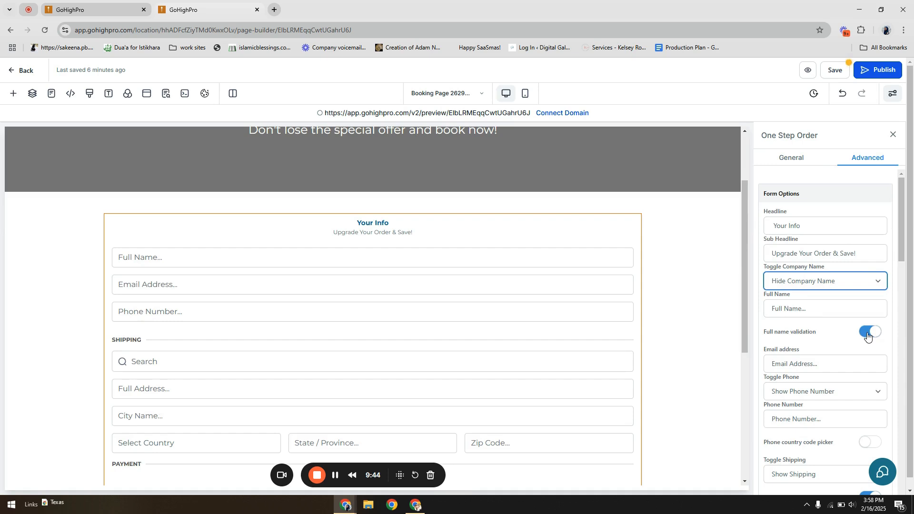
pyautogui.click(869, 332)
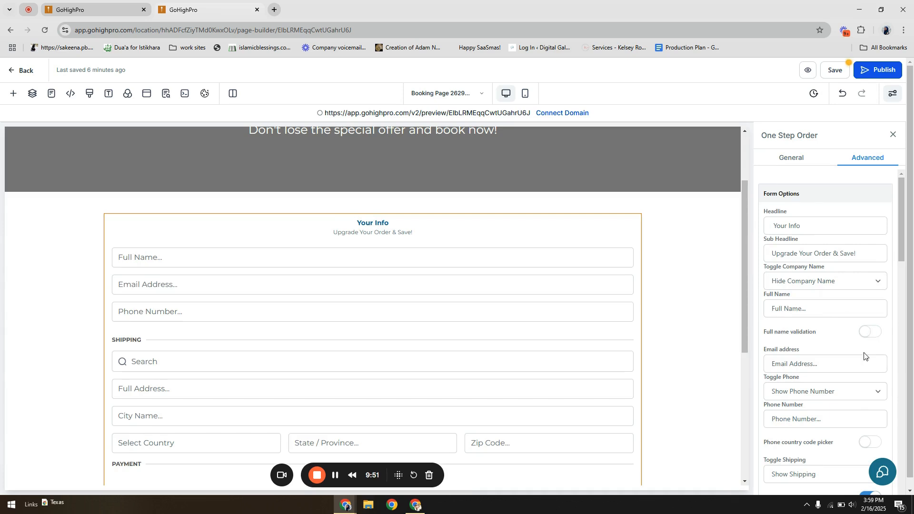
# - Enable the phone country code picker and hide the shipping fields on the order form
pyautogui.scroll(-2, 869, 352)
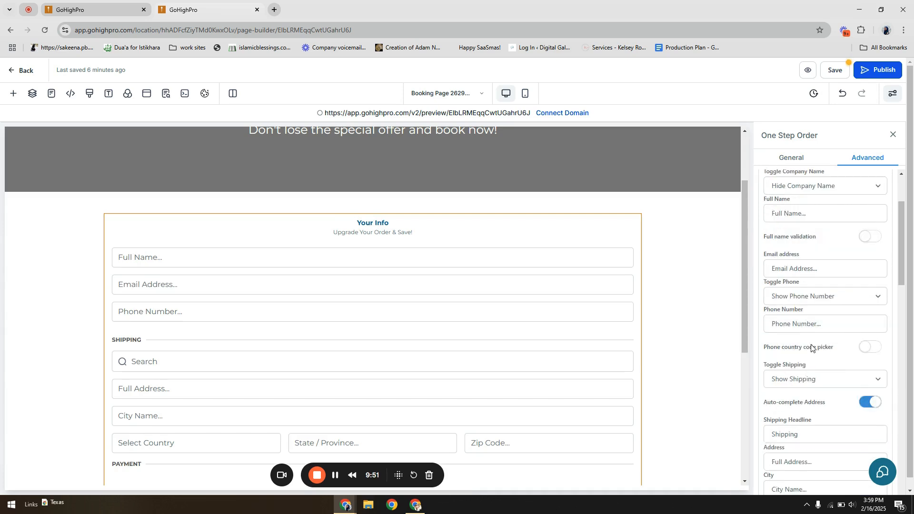
pyautogui.click(873, 353)
pyautogui.scroll(-3, 889, 283)
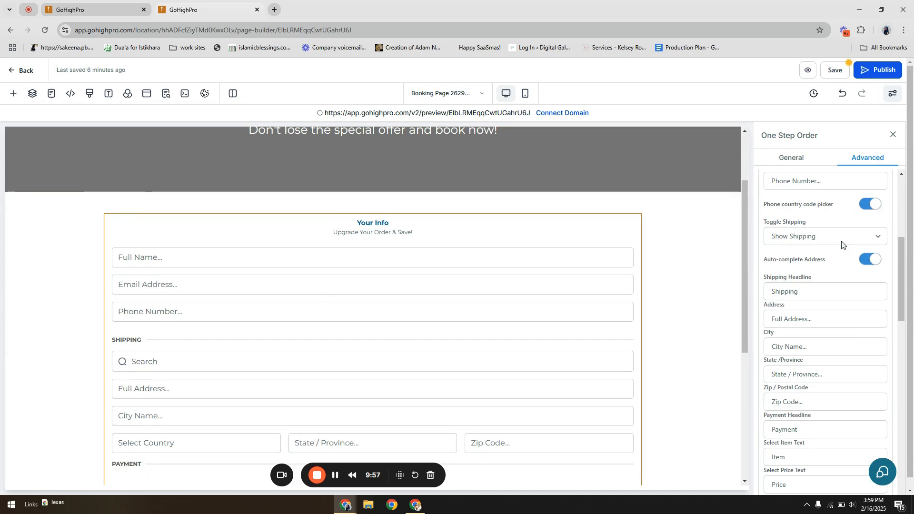
pyautogui.click(876, 238)
pyautogui.click(857, 263)
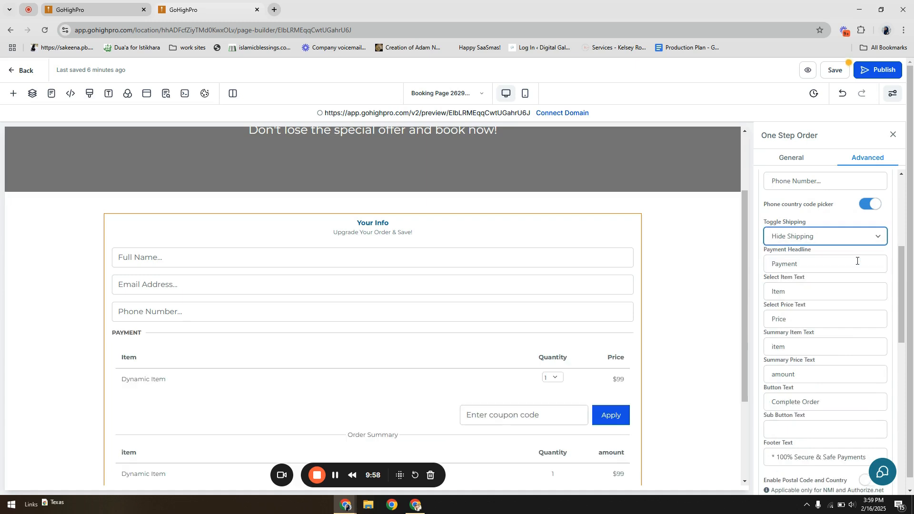
# - Disable cart mode and coupon codes for the order form
pyautogui.scroll(-6, 852, 264)
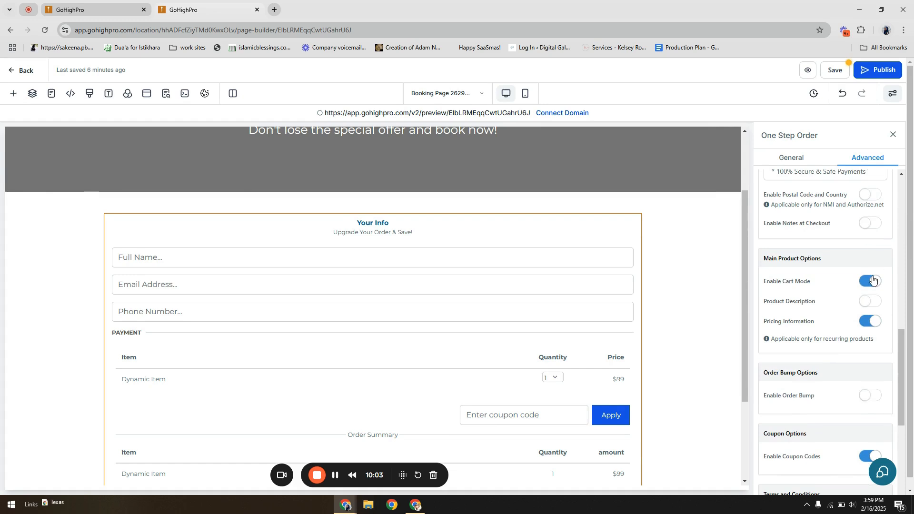
pyautogui.click(872, 281)
pyautogui.scroll(-3, 861, 377)
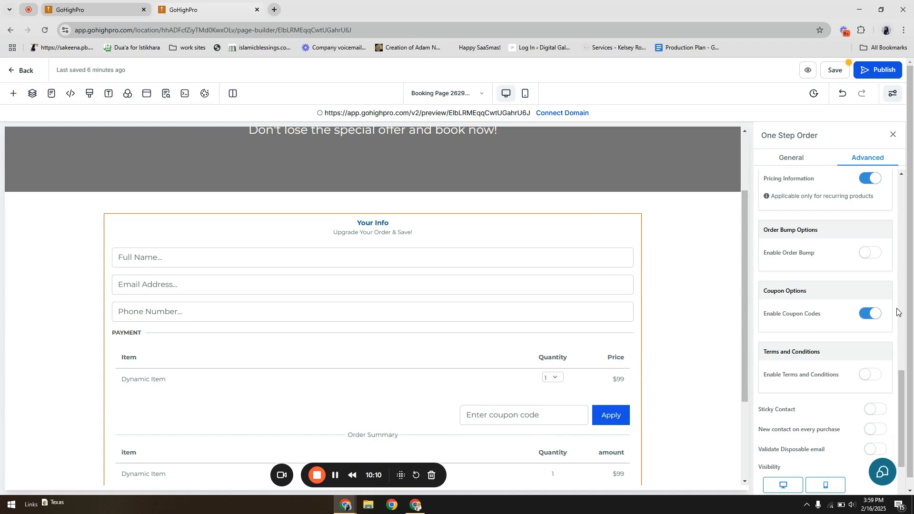
pyautogui.click(869, 316)
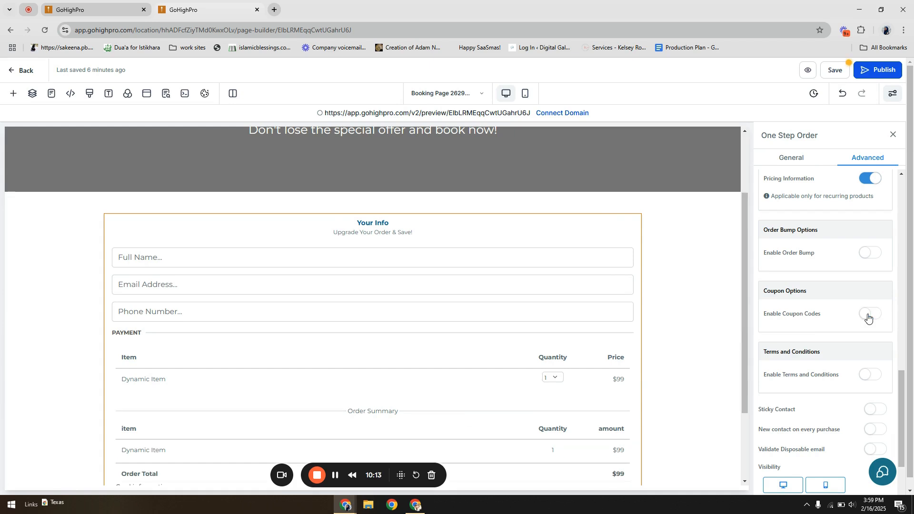
# - Enable Sticky Contact for the order form and save the page
pyautogui.scroll(-1, 869, 316)
pyautogui.scroll(5, 869, 317)
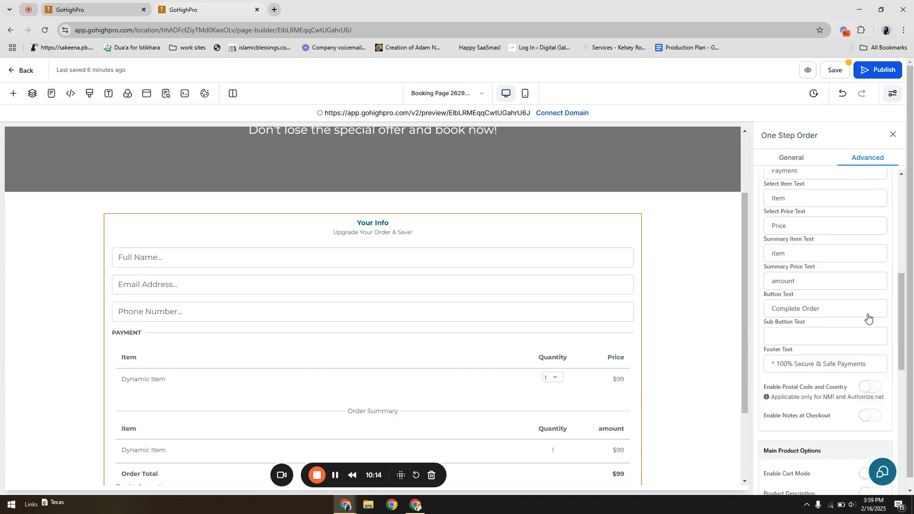
pyautogui.scroll(-5, 869, 316)
pyautogui.click(872, 316)
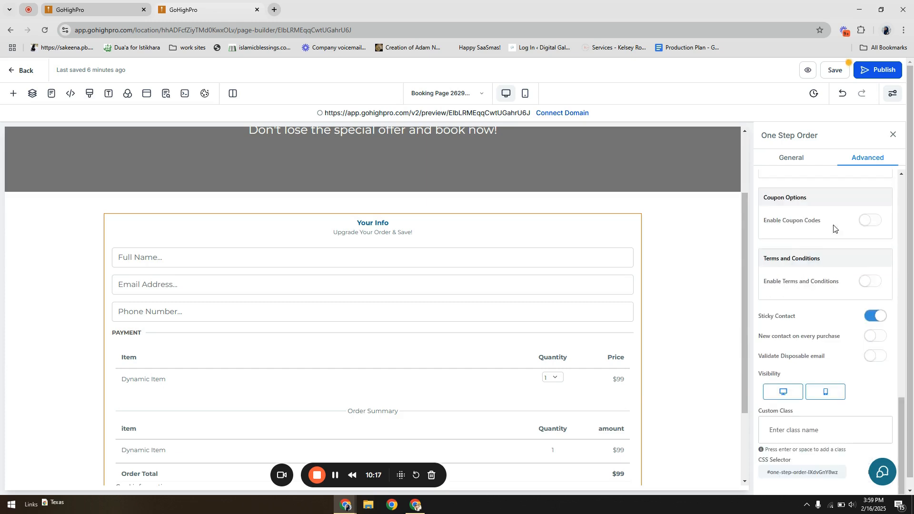
pyautogui.click(791, 157)
pyautogui.click(835, 70)
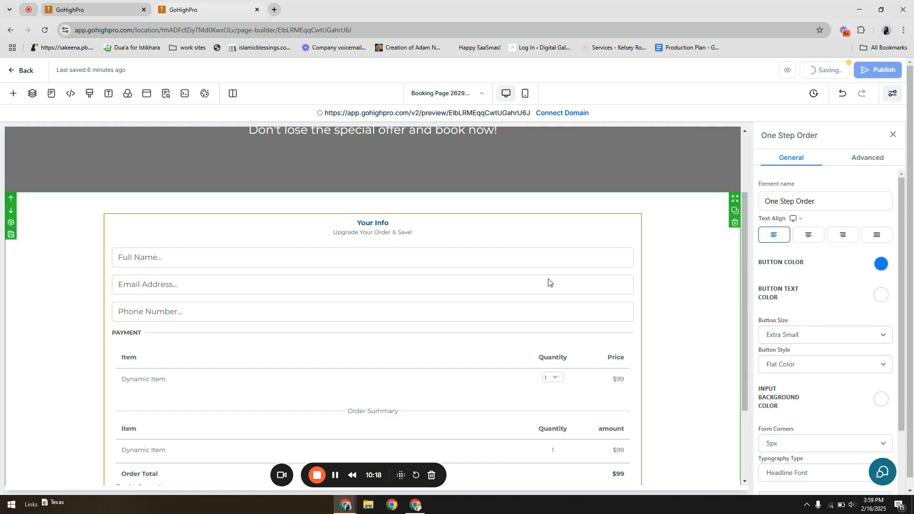
# - Set the order form's button size to Medium
pyautogui.scroll(-3, 530, 309)
pyautogui.scroll(4, 531, 310)
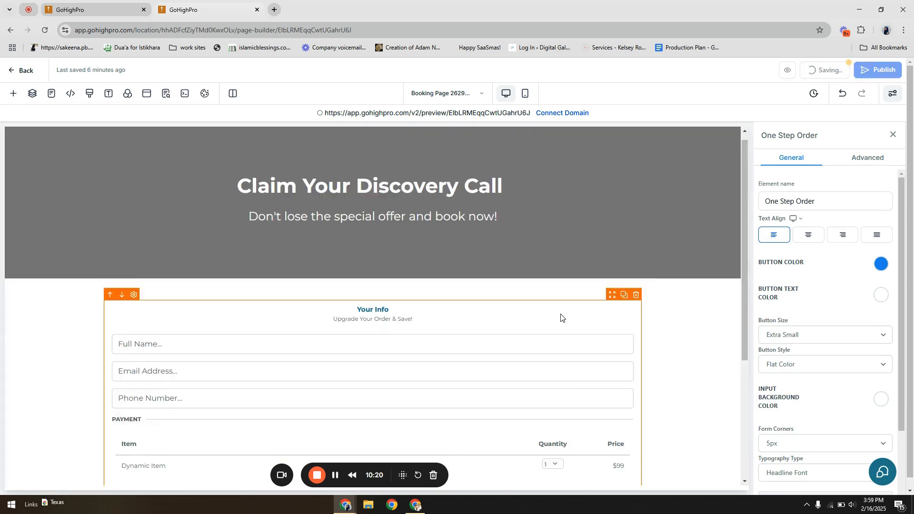
pyautogui.click(776, 339)
pyautogui.click(776, 376)
pyautogui.scroll(-3, 746, 376)
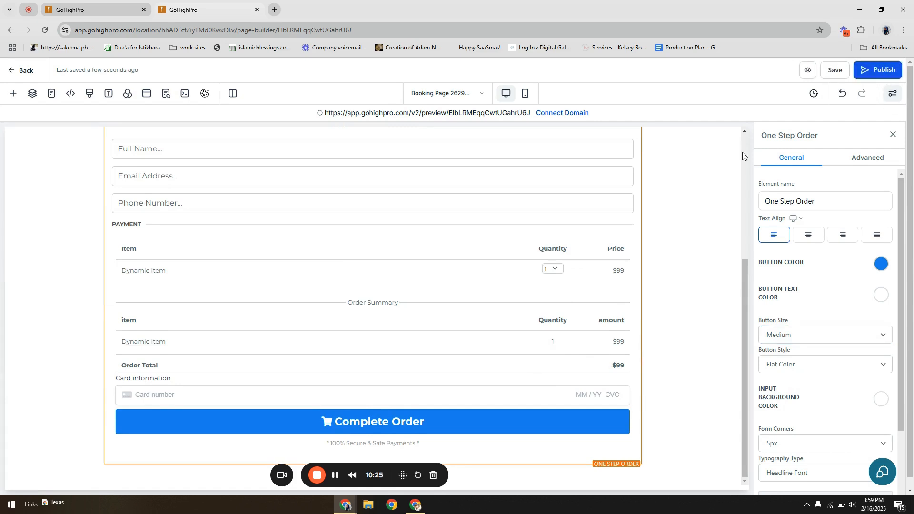
pyautogui.scroll(4, 612, 296)
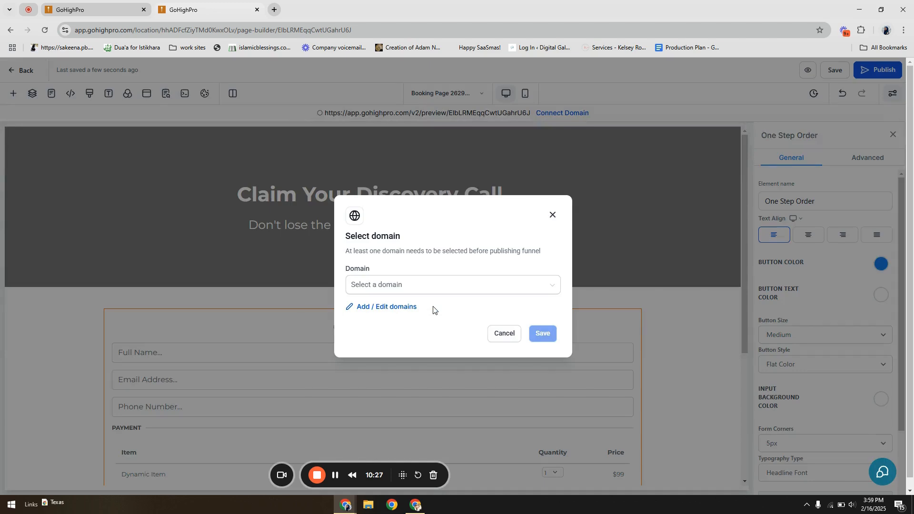
pyautogui.click(510, 336)
pyautogui.scroll(-3, 508, 376)
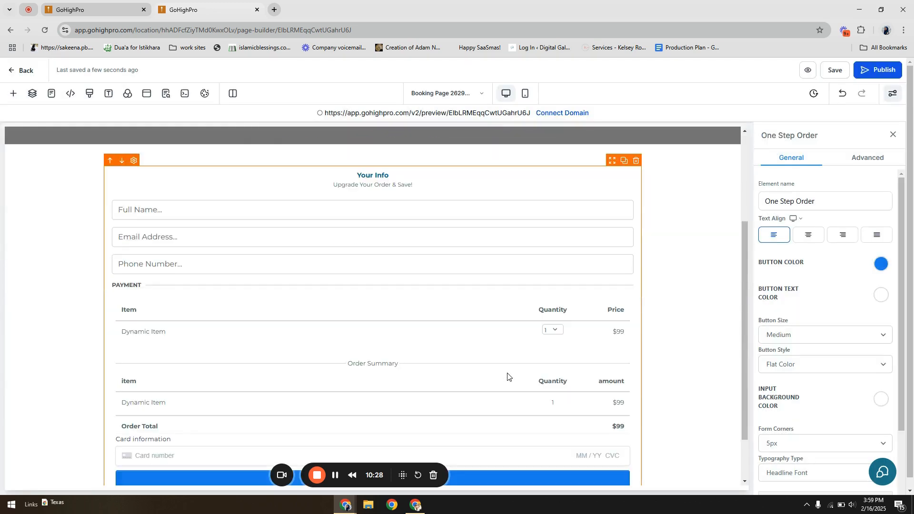
pyautogui.scroll(3, 602, 241)
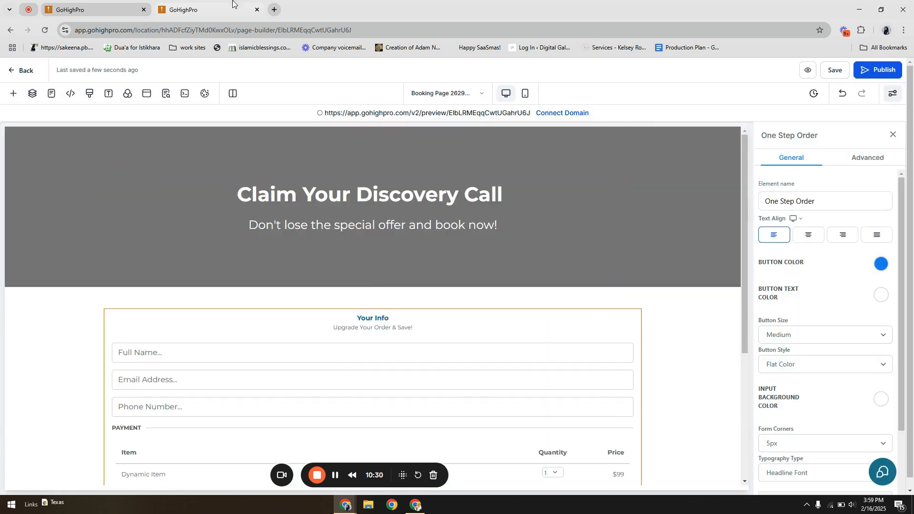
pyautogui.scroll(-3, 376, 293)
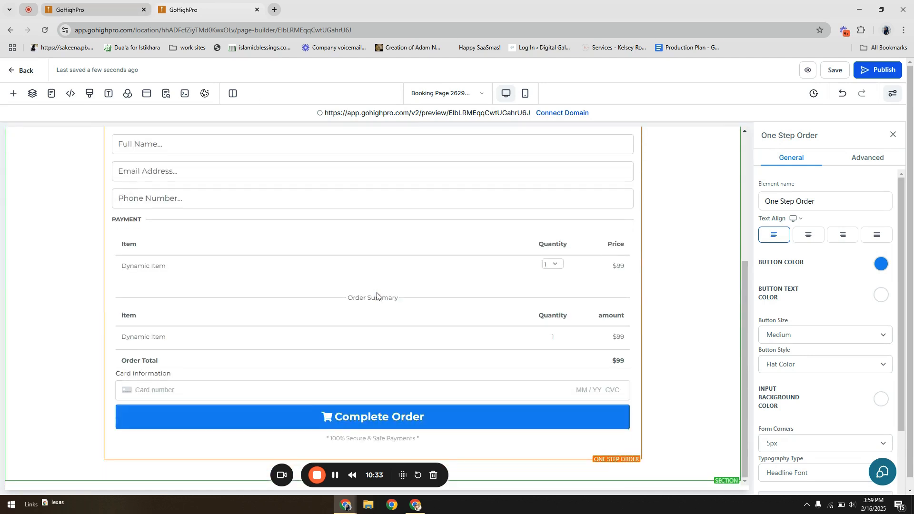
pyautogui.scroll(3, 481, 296)
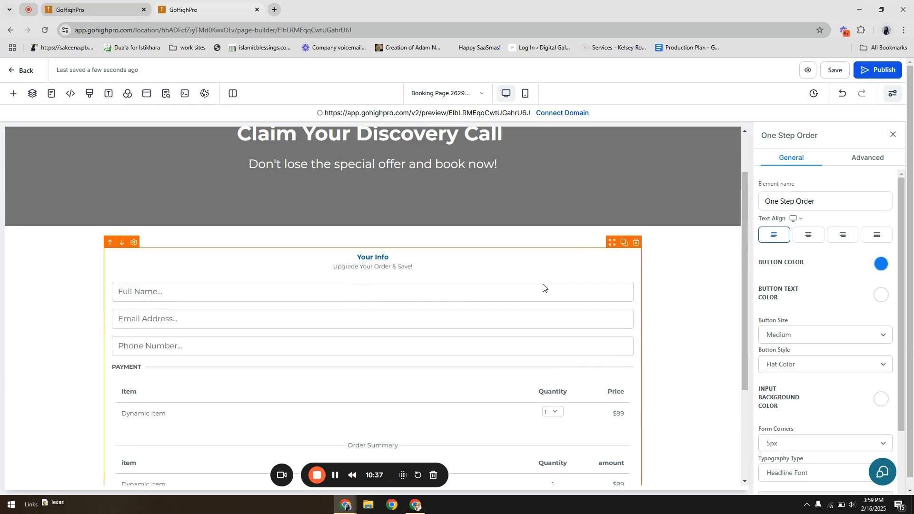
# - Set the order form's sale action to Select a step with Thank You Page as the funnel step, and save the page
pyautogui.scroll(-3, 821, 436)
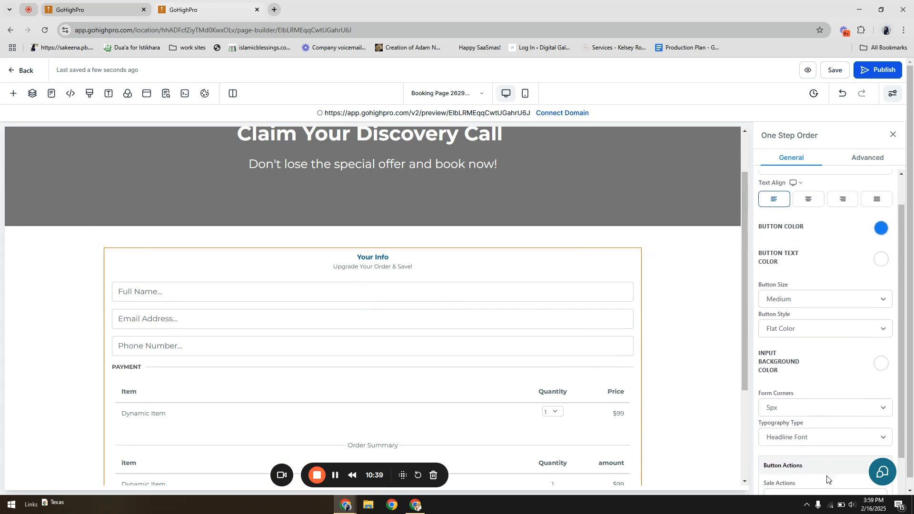
pyautogui.click(780, 458)
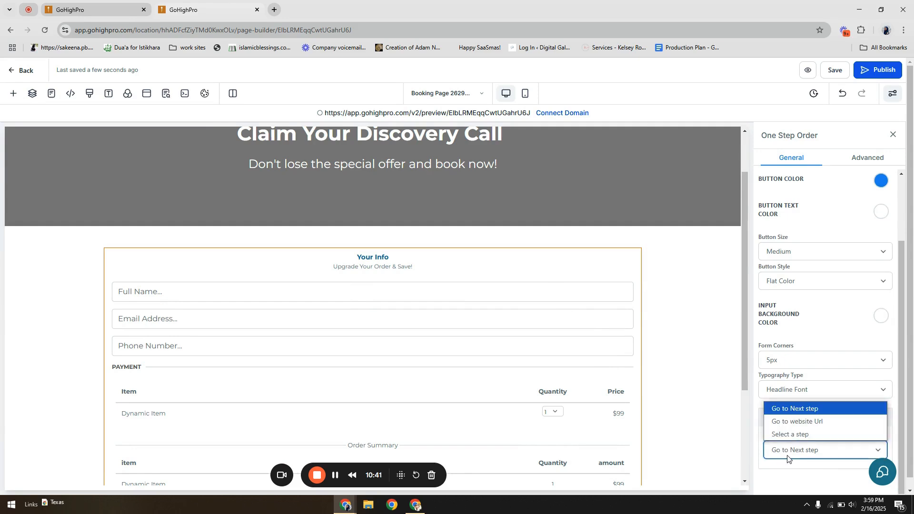
pyautogui.click(813, 432)
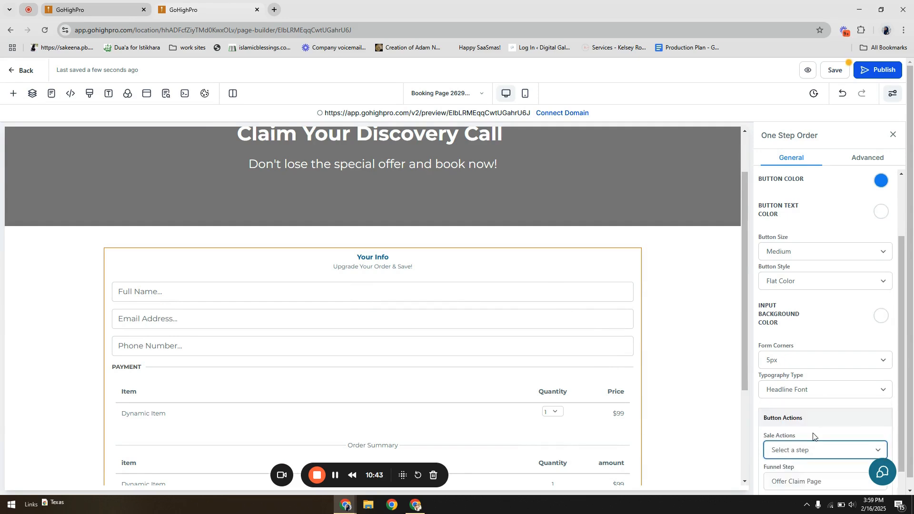
pyautogui.scroll(-1, 814, 441)
pyautogui.click(818, 449)
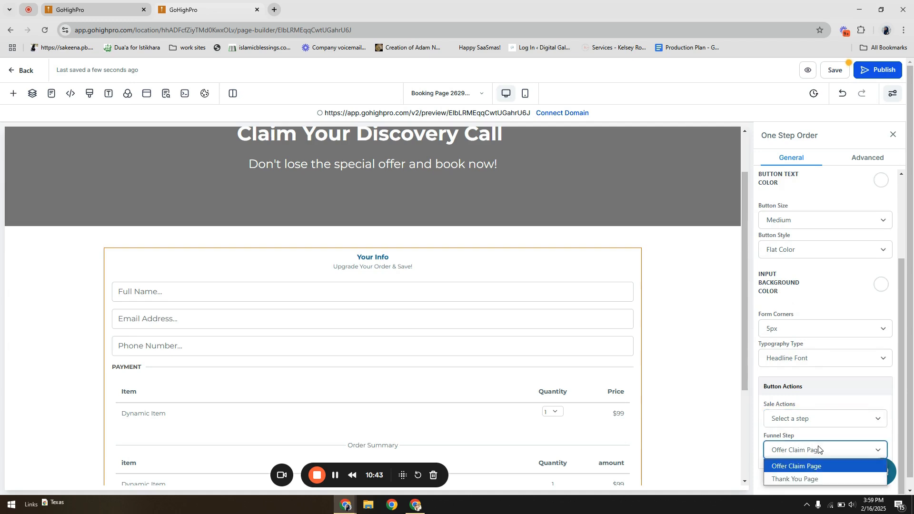
pyautogui.click(811, 479)
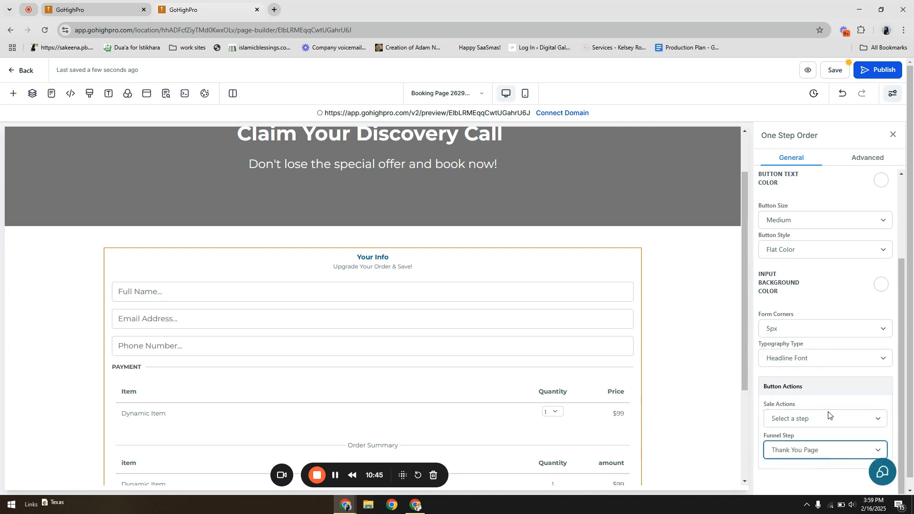
pyautogui.click(839, 76)
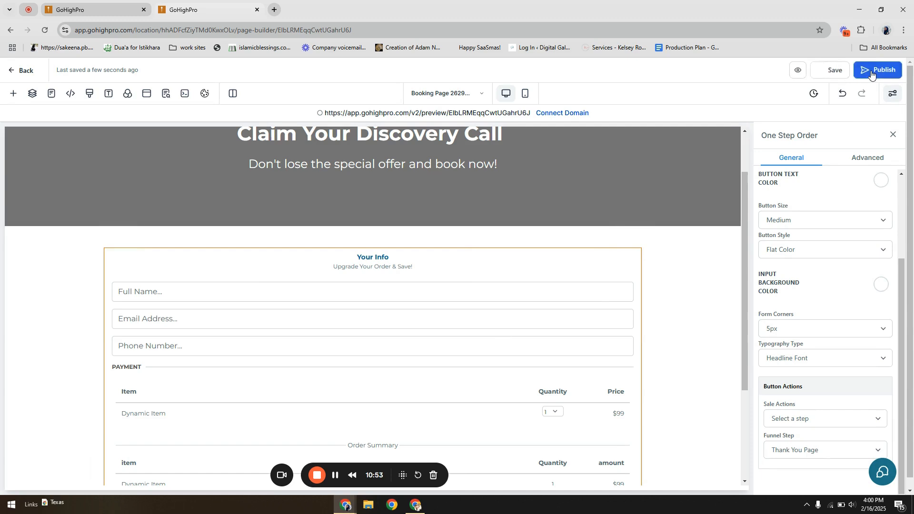
pyautogui.click(451, 115)
pyautogui.click(504, 334)
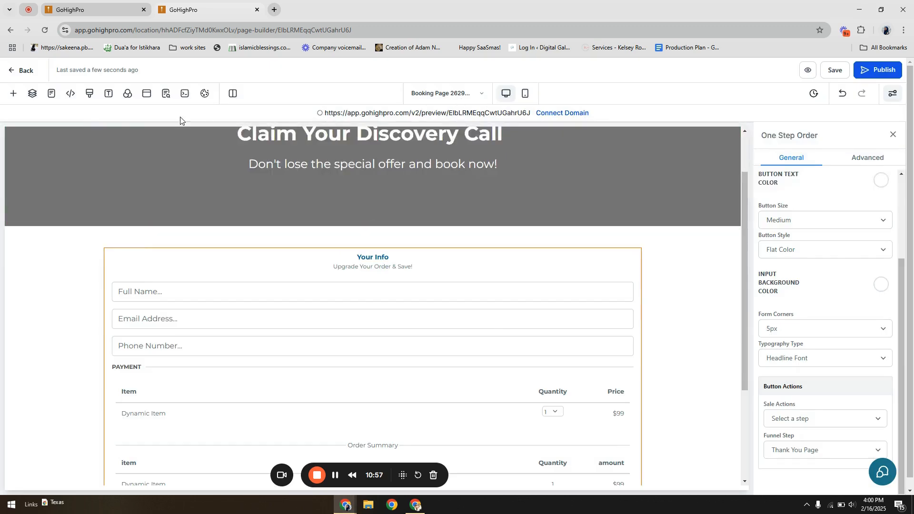
# - Set the page's SEO meta title to "Checkout | Brand Name", update the SEO meta data and save the page
pyautogui.click(169, 94)
pyautogui.click(54, 169)
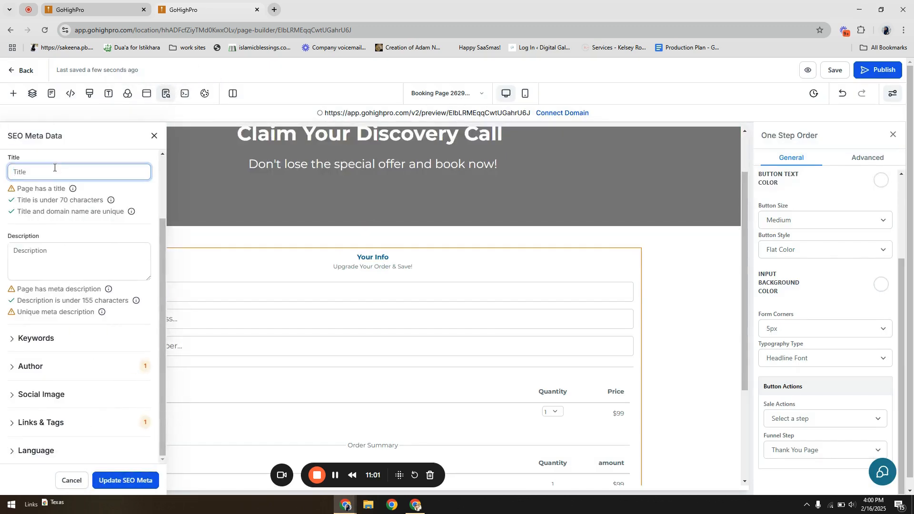
pyautogui.write('Checkout | Brand Name')
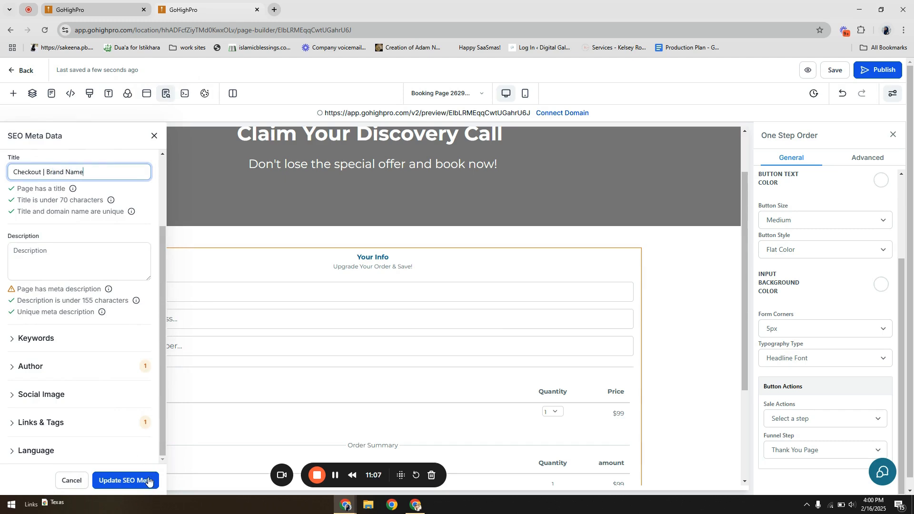
pyautogui.click(149, 483)
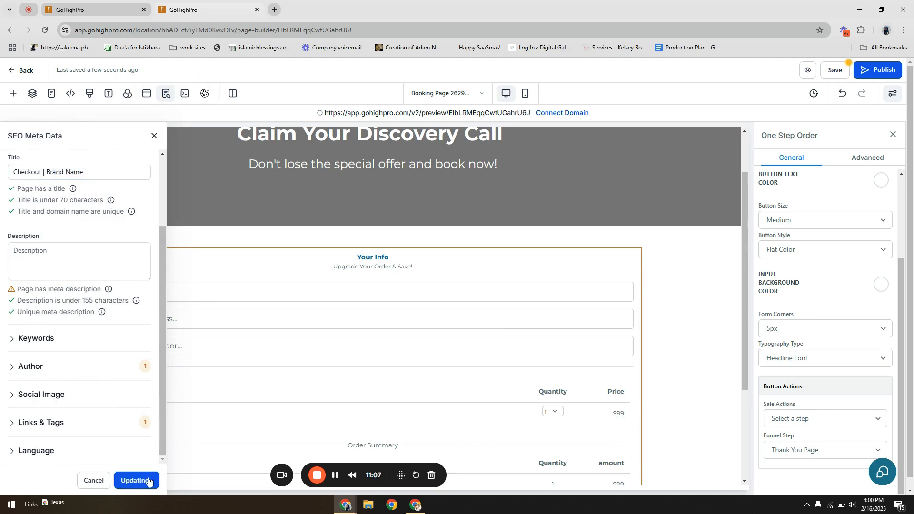
pyautogui.click(837, 70)
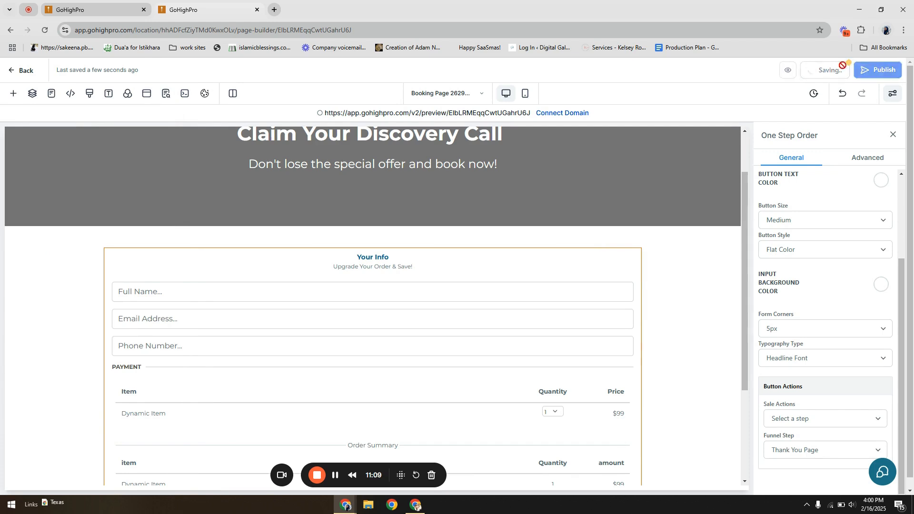
# - Switch from the Booking Page to the Thank You Page for editing
pyautogui.click(444, 92)
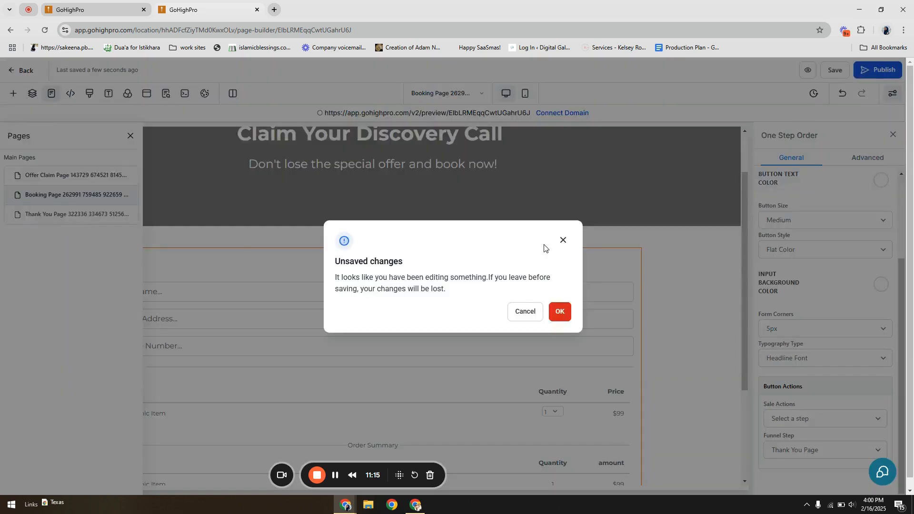
pyautogui.click(564, 241)
pyautogui.click(83, 217)
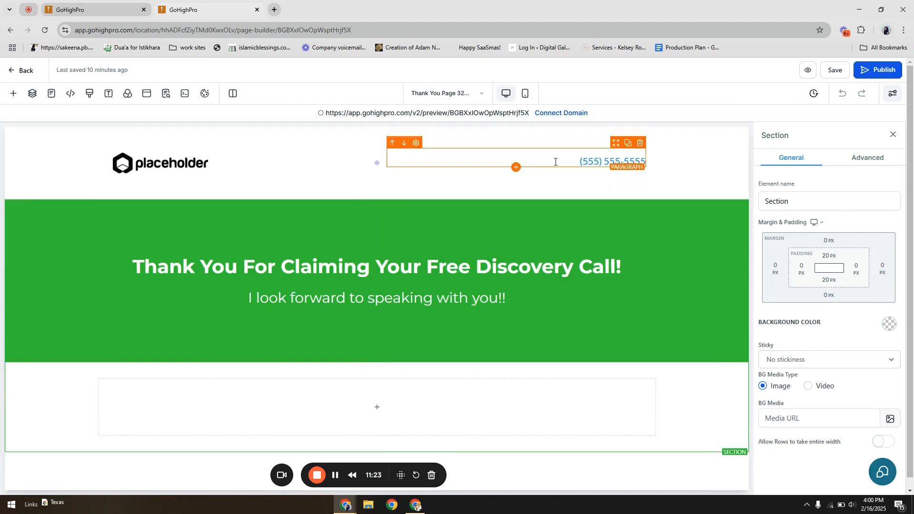
# - Replace the sub-headline text with "You will receive a confirmation email shortly! Proceed with your booking below."
pyautogui.click(404, 252)
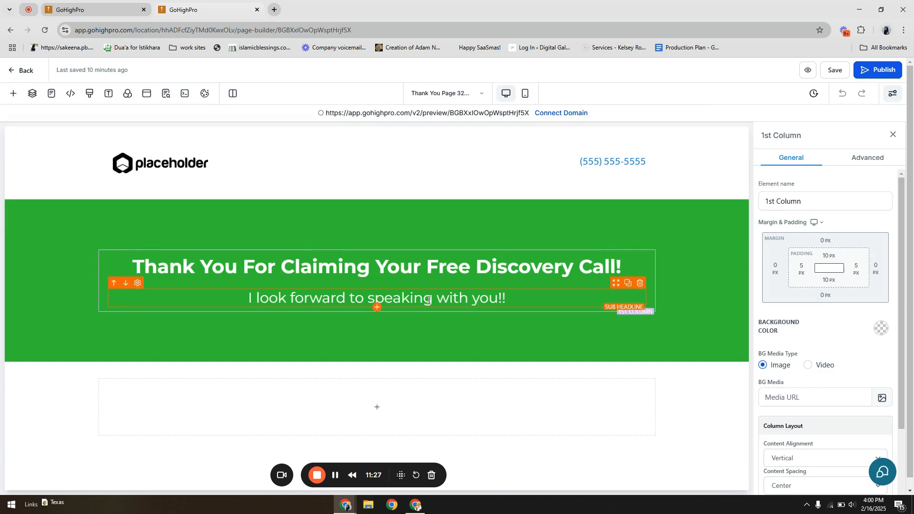
pyautogui.click(399, 303)
pyautogui.write('You ')
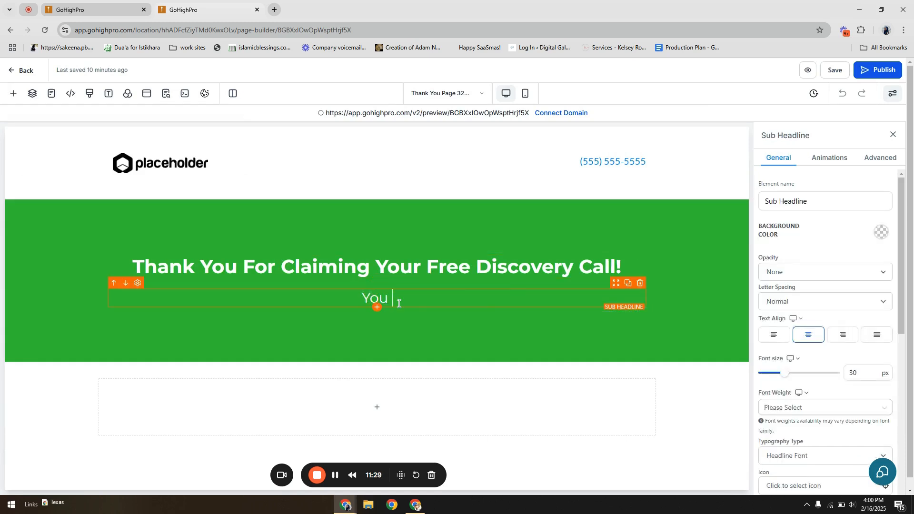
pyautogui.write('will receive a confirmation')
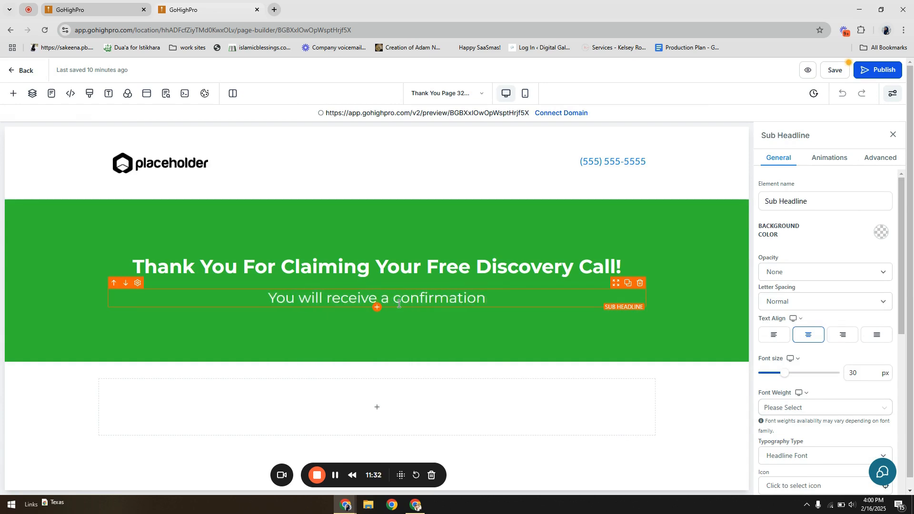
pyautogui.write(' meia')
pyautogui.press('BackSpace')
pyautogui.press('BackSpace')
pyautogui.press('BackSpace')
pyautogui.press('BackSpace')
pyautogui.write('ema')
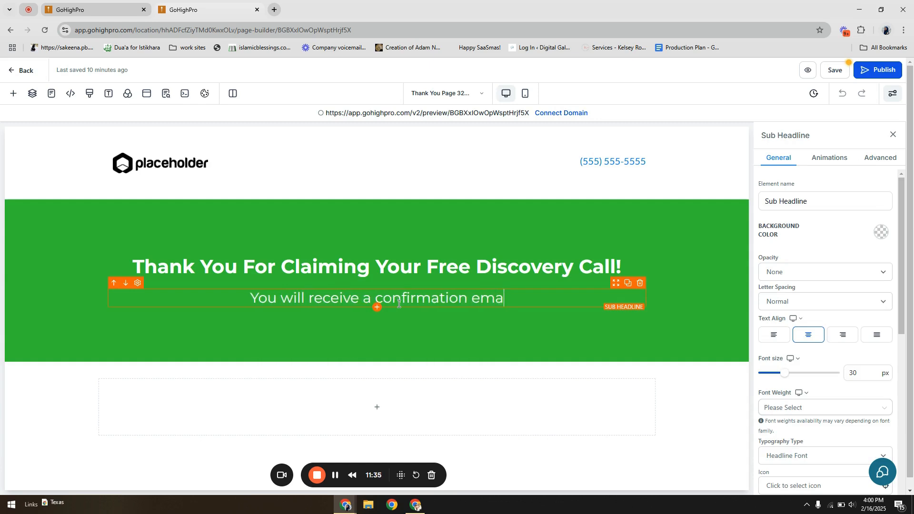
pyautogui.write('il shortly!')
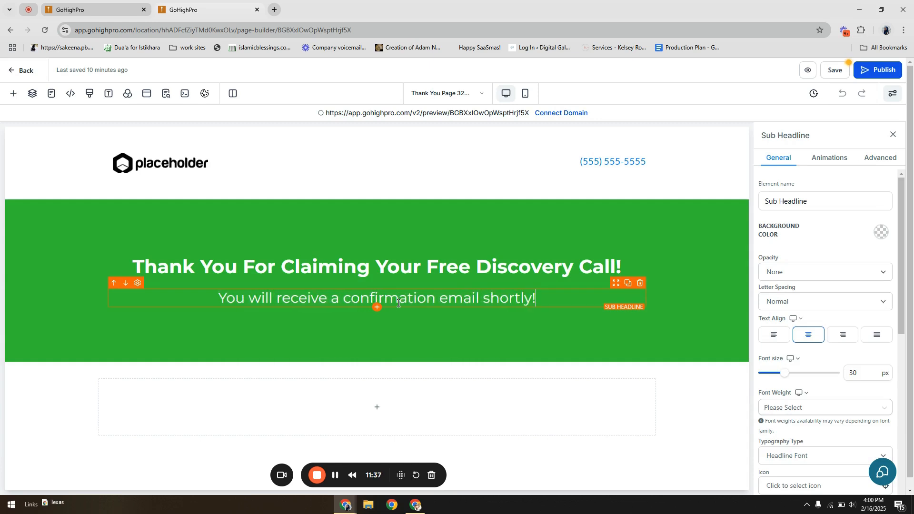
pyautogui.write(' Proce')
pyautogui.press('BackSpace')
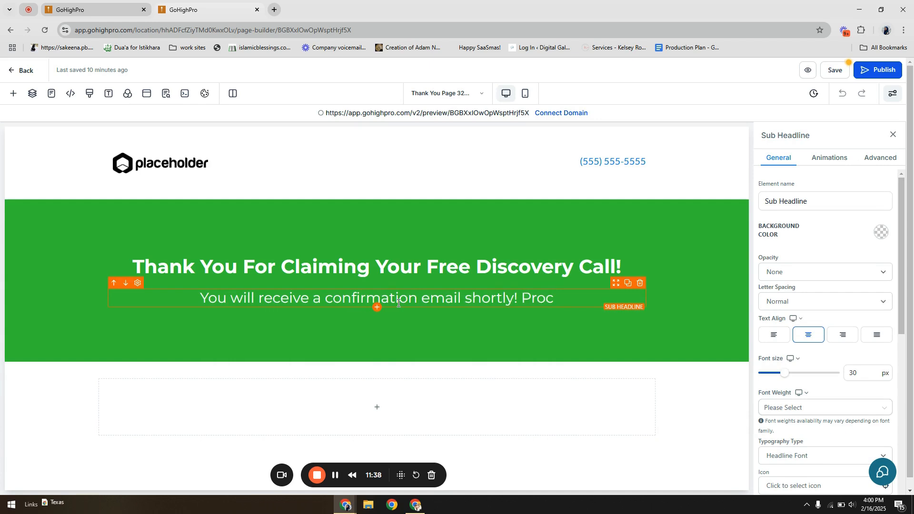
pyautogui.write('eed with your book')
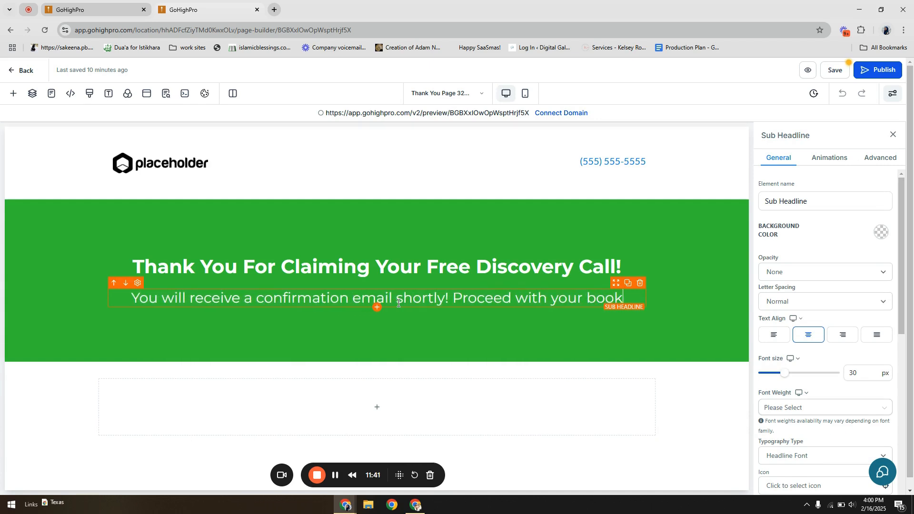
pyautogui.write('ing bel')
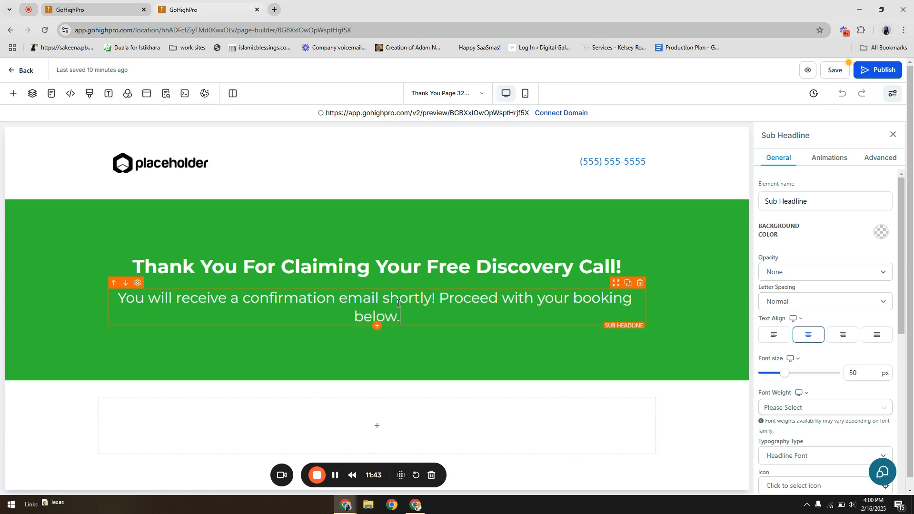
pyautogui.write('ow.')
# - Duplicate the sub-headline and trim both copies to "You will receive a confirmation email shortly!" and "Proceed with your booking below."
pyautogui.click(627, 283)
pyautogui.moveTo(401, 316); pyautogui.dragTo(112, 317)
pyautogui.press('BackSpace')
pyautogui.click(444, 322)
pyautogui.press('BackSpace')
# - Set the thank-you headline section's background to black and delete the header section with the logo and phone number
pyautogui.click(730, 281)
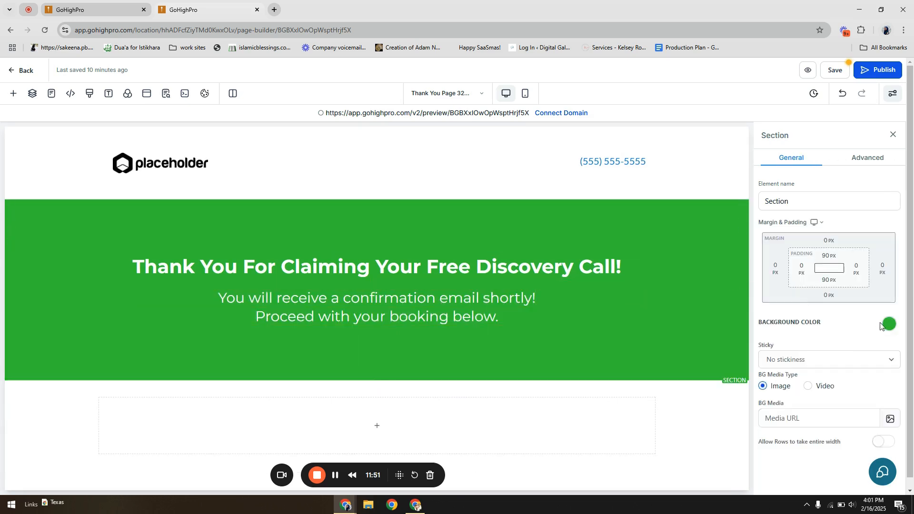
pyautogui.click(882, 327)
pyautogui.click(782, 390)
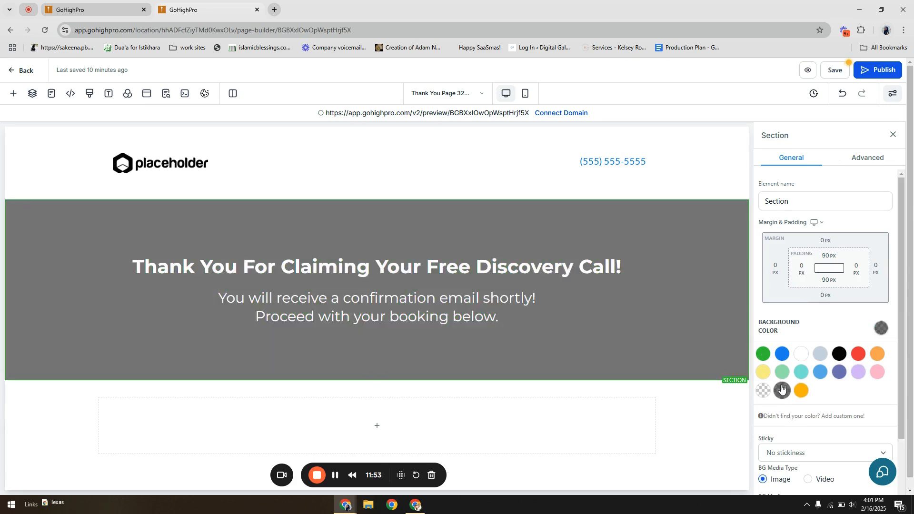
pyautogui.click(841, 354)
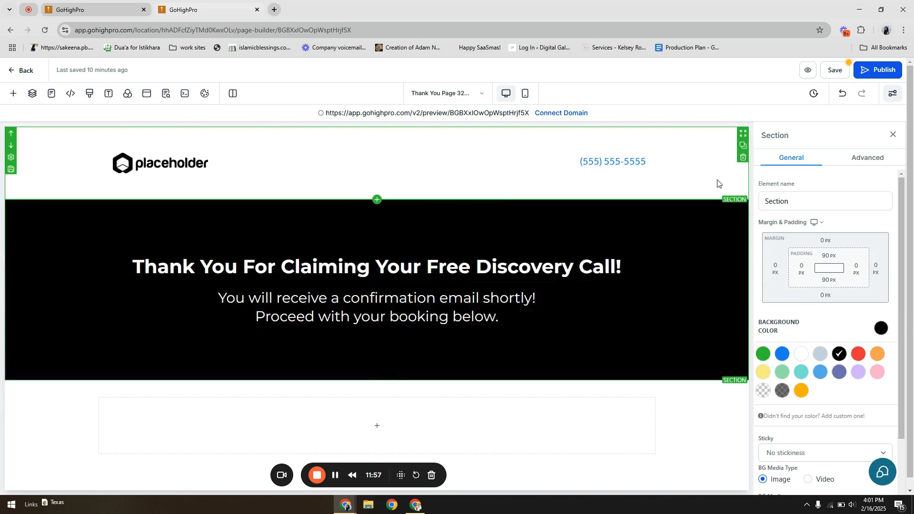
pyautogui.click(744, 159)
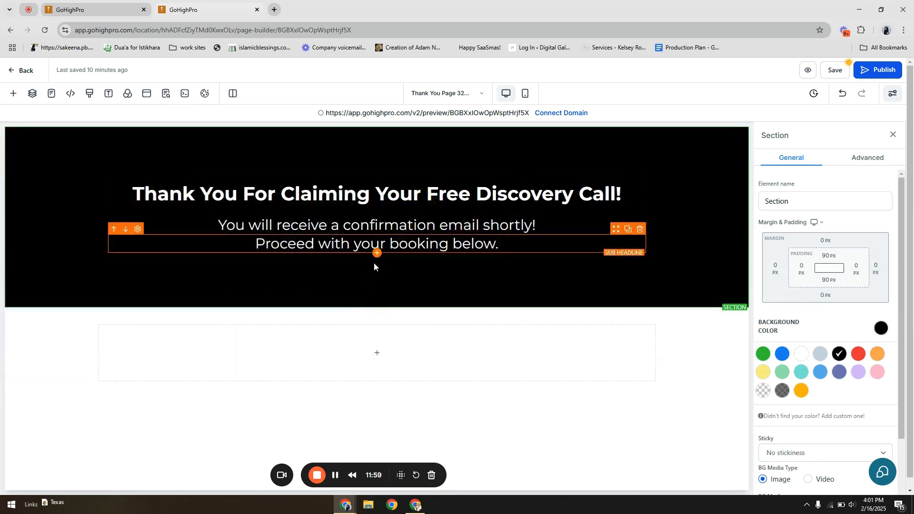
# - Set the first sub-headline's font size to 20 px and append "Don't forget to check your spam/junk folder."
pyautogui.click(374, 242)
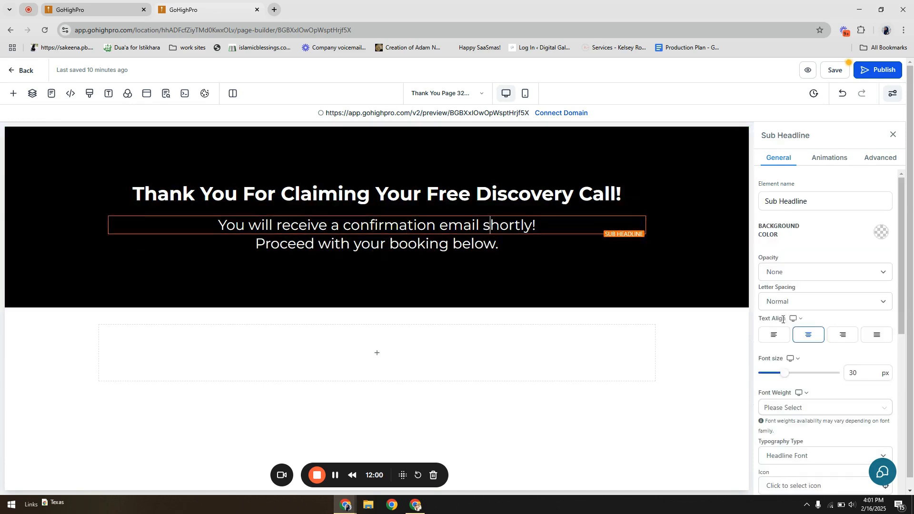
pyautogui.moveTo(873, 371); pyautogui.dragTo(817, 373)
pyautogui.write('20')
pyautogui.click(568, 228)
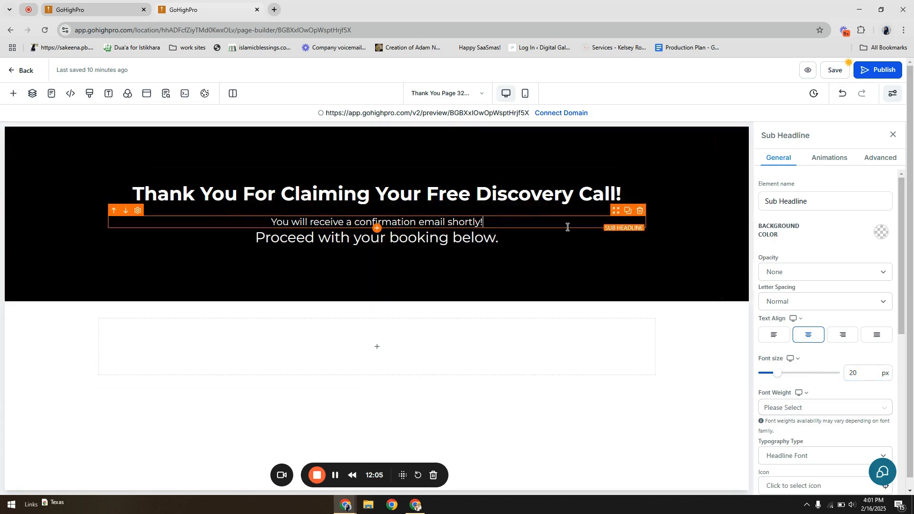
pyautogui.write("Don't f")
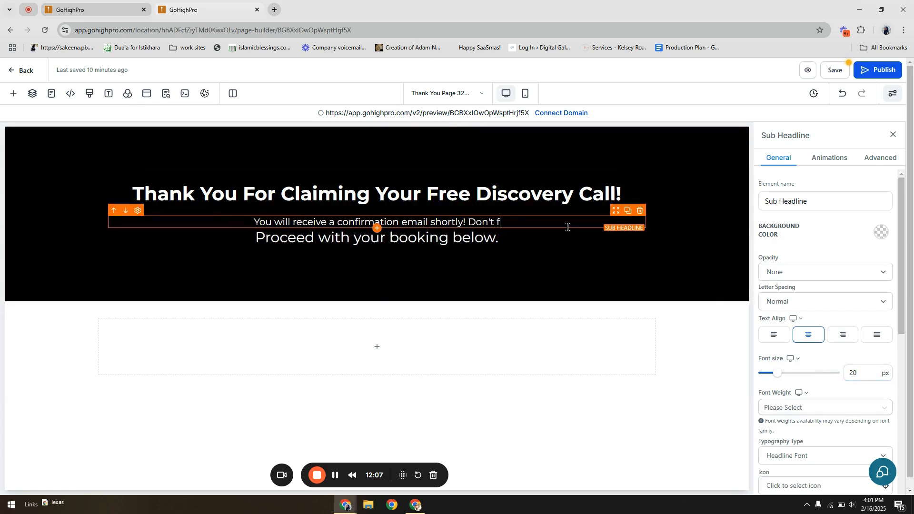
pyautogui.write('orget to check y')
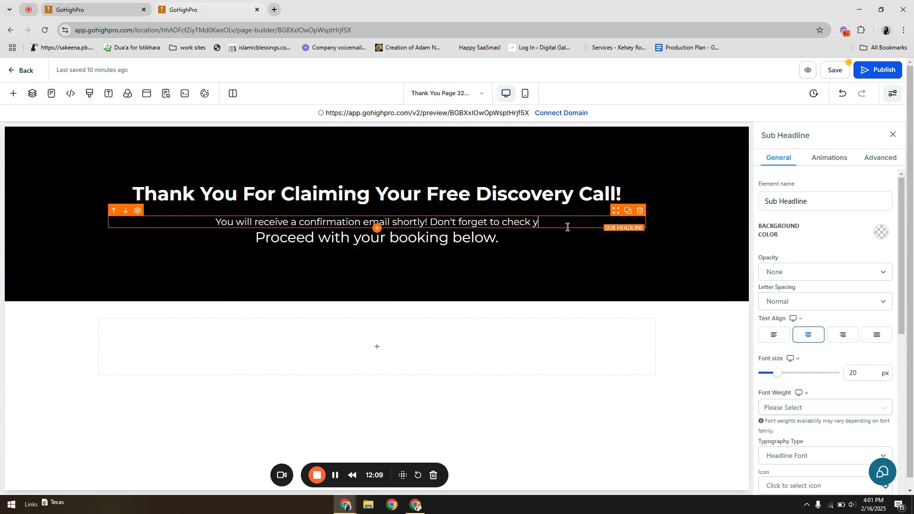
pyautogui.write('our spam/junk folder.')
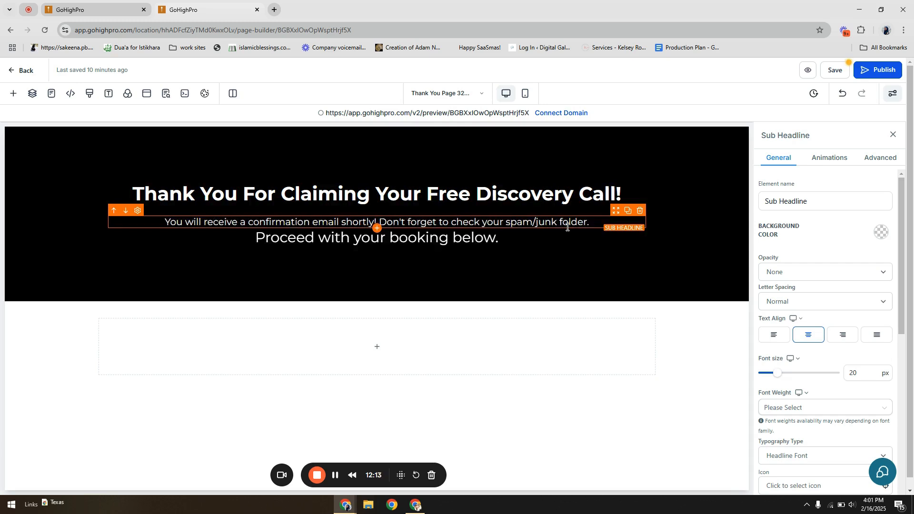
# - Duplicate the headline row and delete all text elements from the copy to leave an empty row below
pyautogui.click(550, 237)
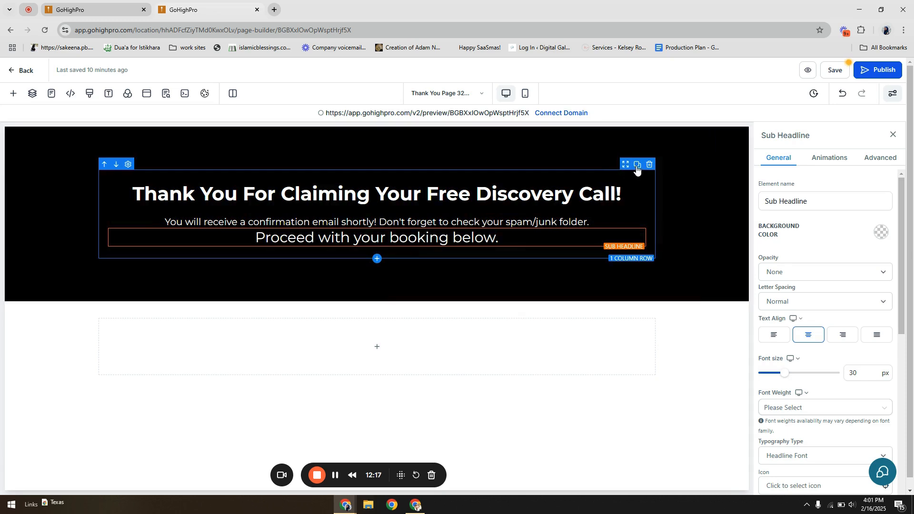
pyautogui.click(637, 165)
pyautogui.click(639, 266)
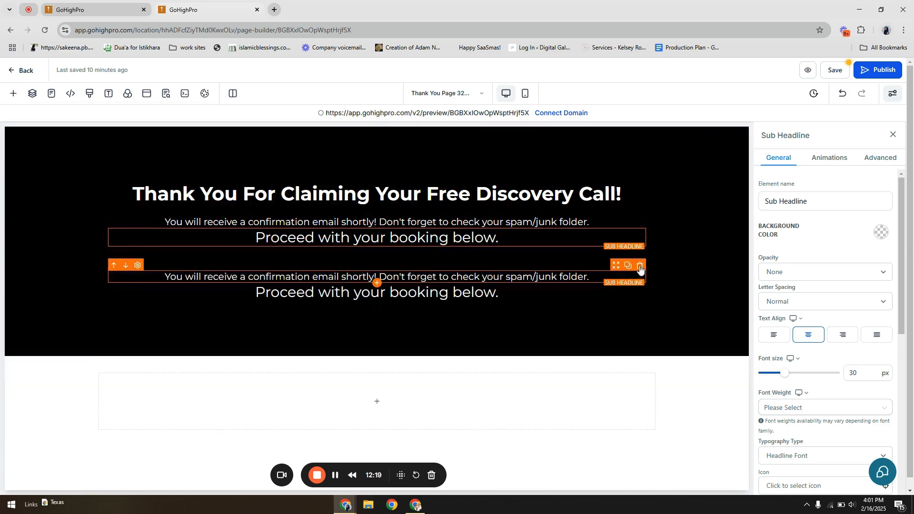
pyautogui.click(640, 267)
pyautogui.click(639, 266)
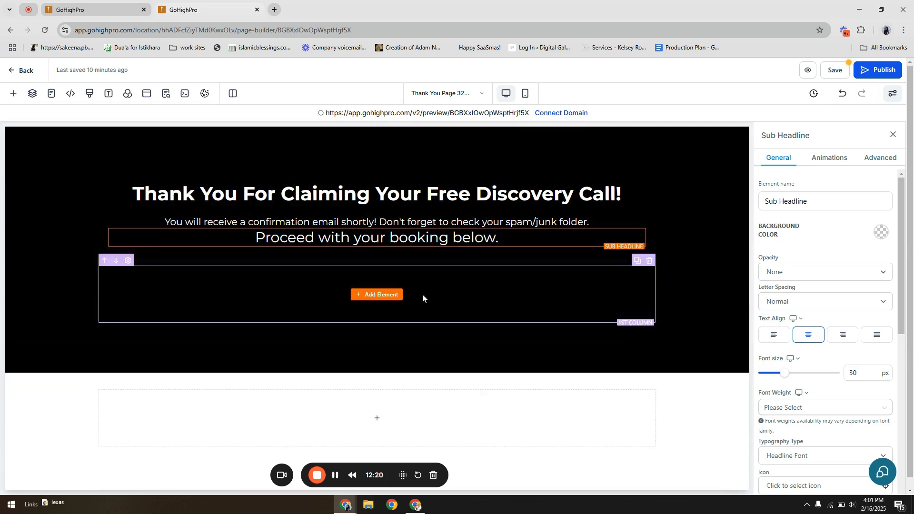
# - Add a Calendar element to the empty row and assign it the "Book Your 30 Minute Consultation!" calendar
pyautogui.click(386, 295)
pyautogui.doubleClick(140, 158)
pyautogui.press('BackSpace')
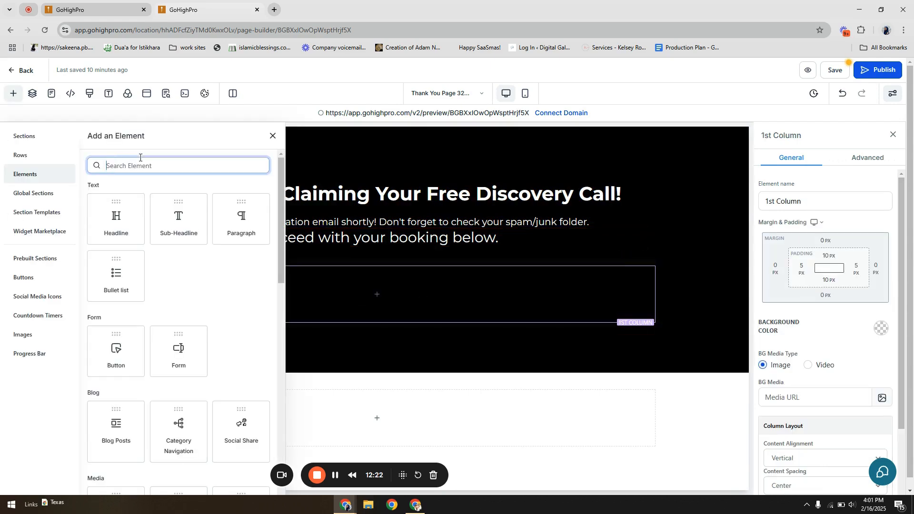
pyautogui.write('calen')
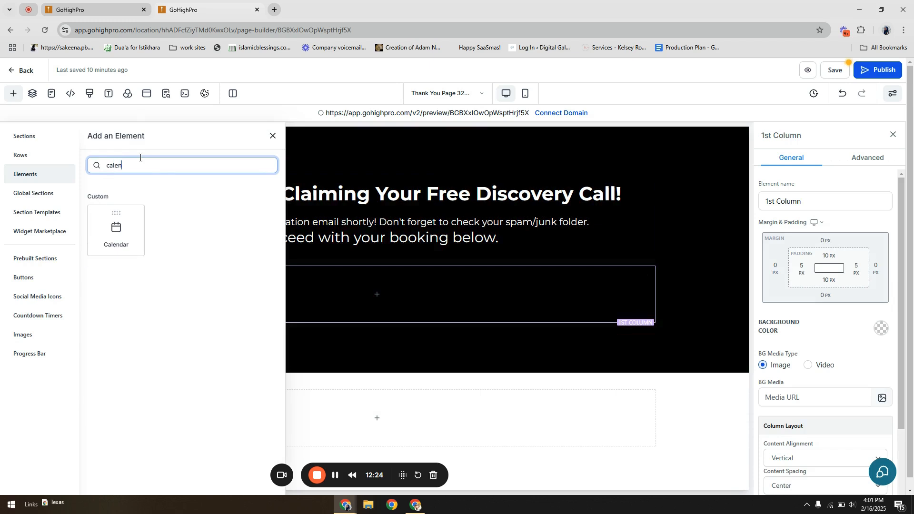
pyautogui.click(116, 230)
pyautogui.click(437, 241)
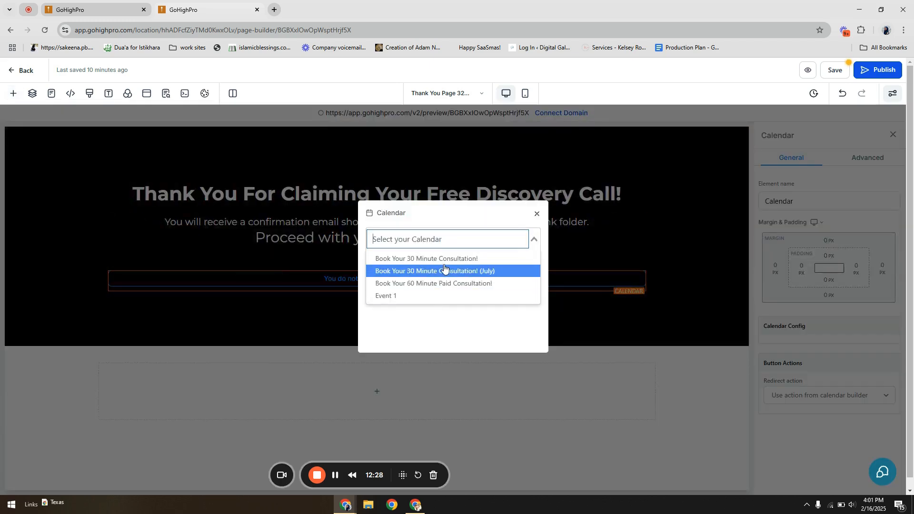
pyautogui.click(451, 261)
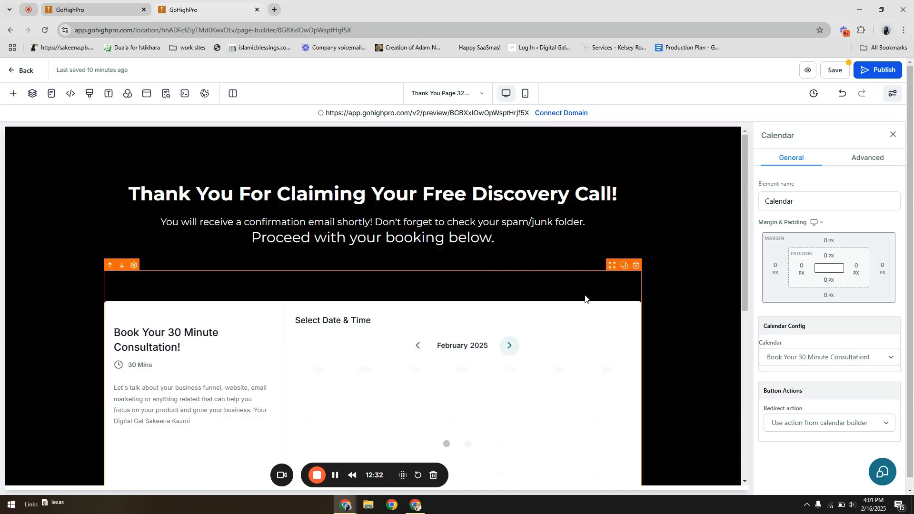
# - Delete the empty section below the calendar and save the page
pyautogui.scroll(-6, 567, 422)
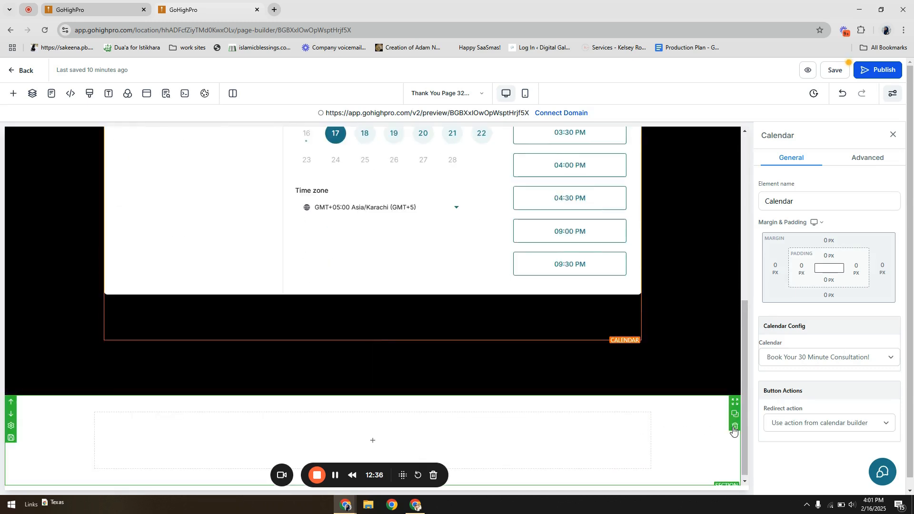
pyautogui.click(735, 427)
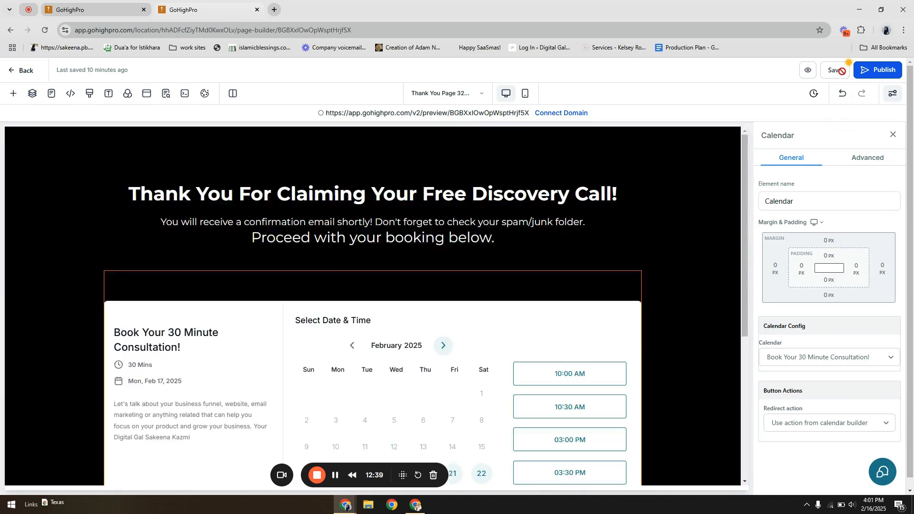
pyautogui.click(841, 71)
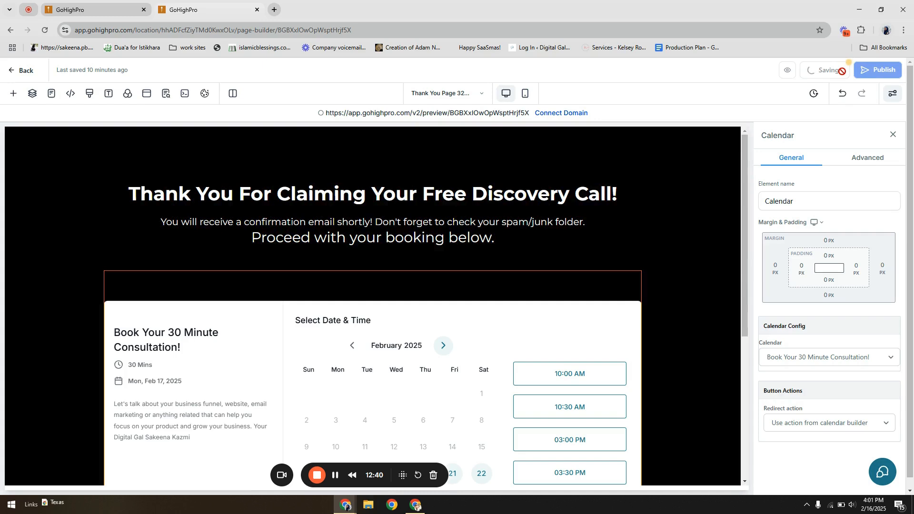
# - Add an Order Confirmation element below the "Proceed with your booking below." sub-headline
pyautogui.click(372, 248)
pyautogui.doubleClick(167, 168)
pyautogui.write('o')
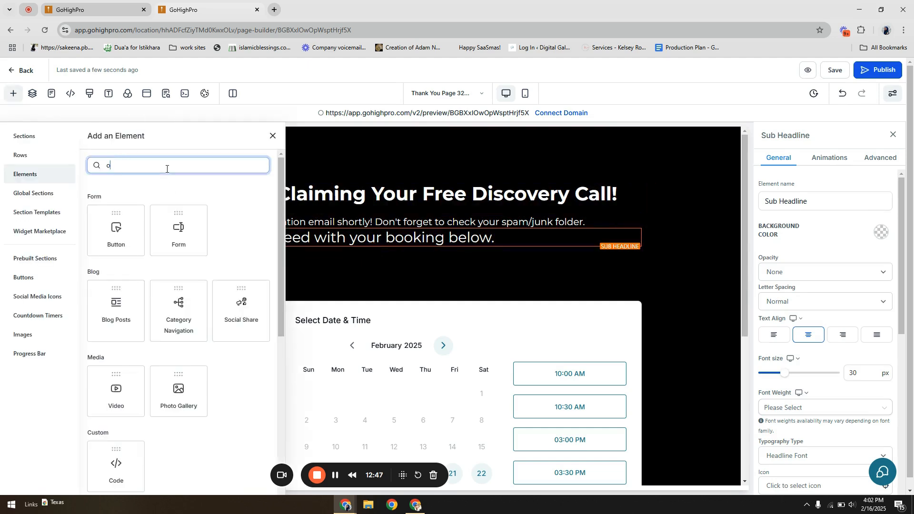
pyautogui.write('rd')
pyautogui.click(254, 232)
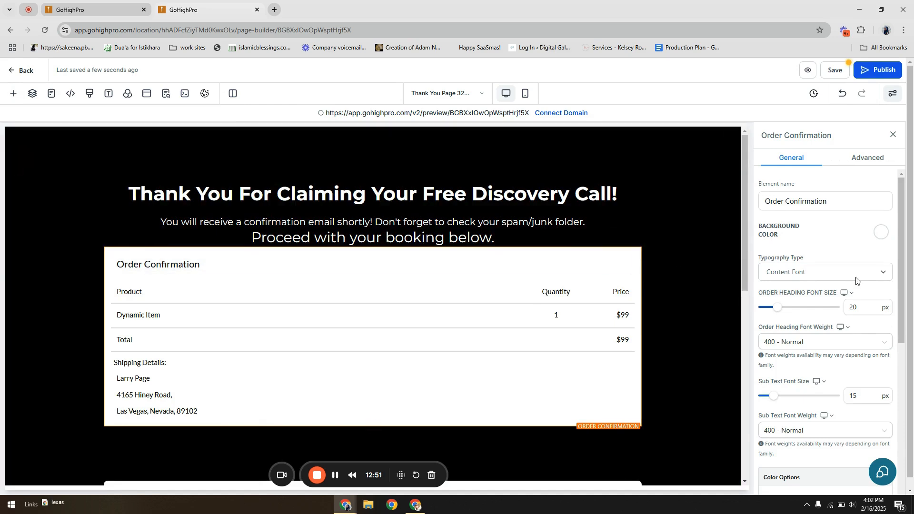
# - Hide the order title and the shipping details in the Order Confirmation element
pyautogui.scroll(-6, 833, 333)
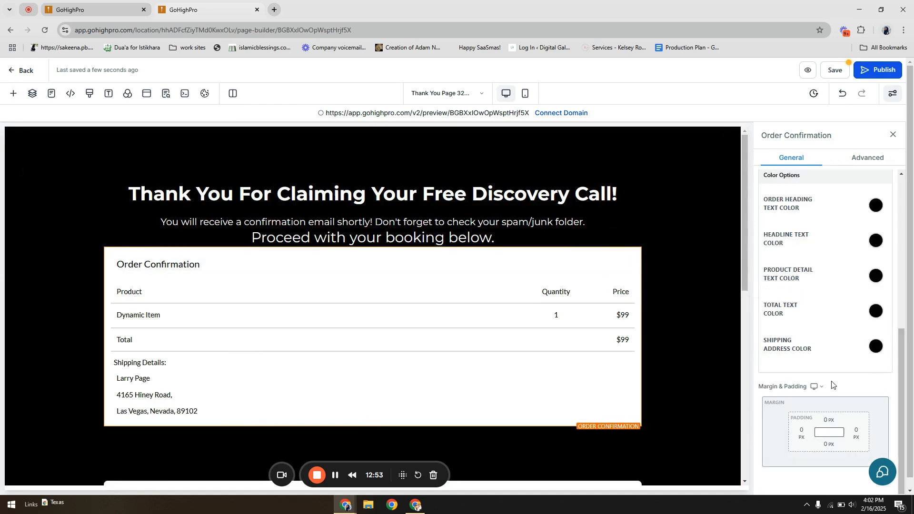
pyautogui.click(868, 157)
pyautogui.click(841, 240)
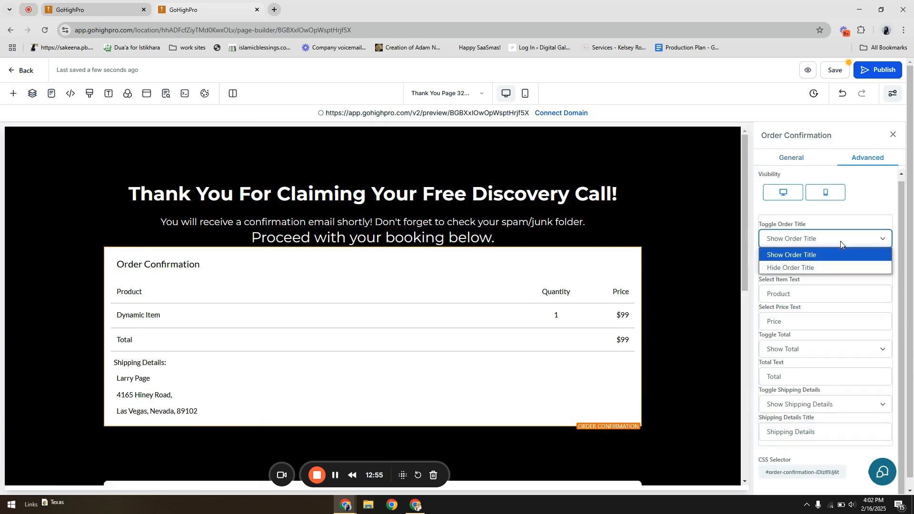
pyautogui.click(839, 270)
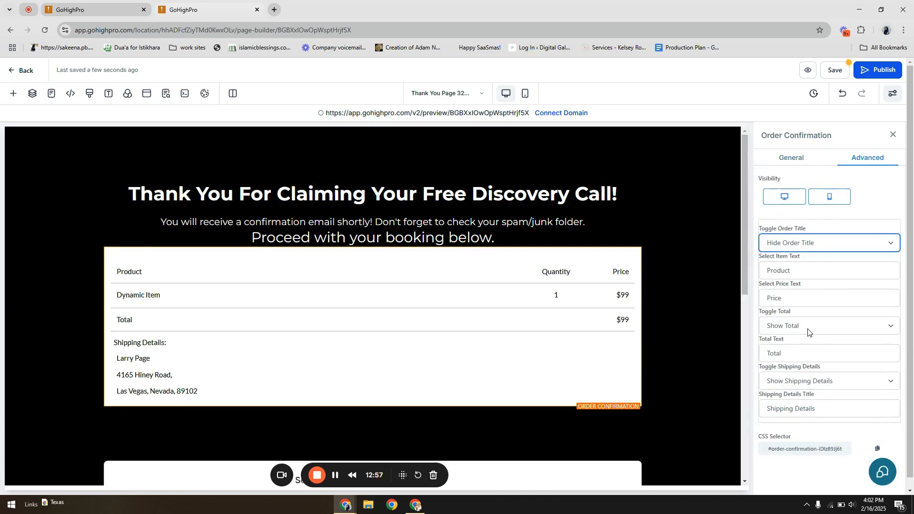
pyautogui.click(827, 383)
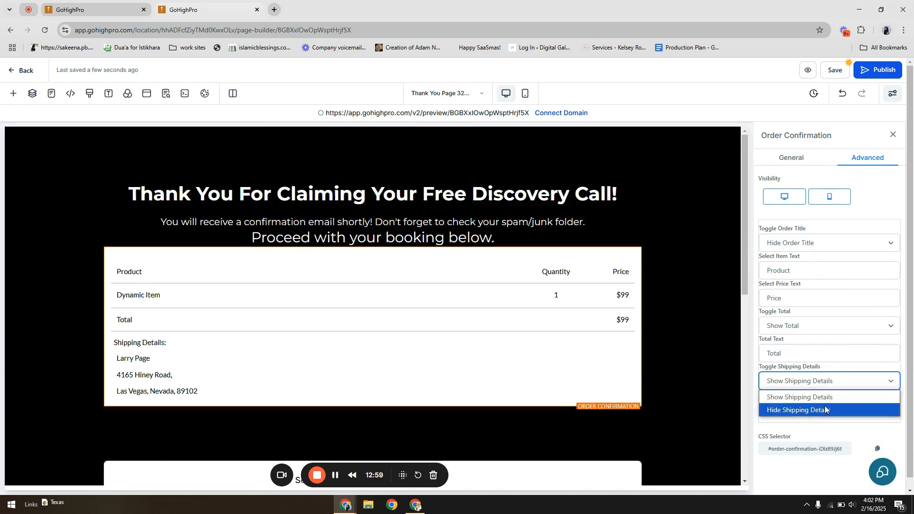
pyautogui.click(824, 409)
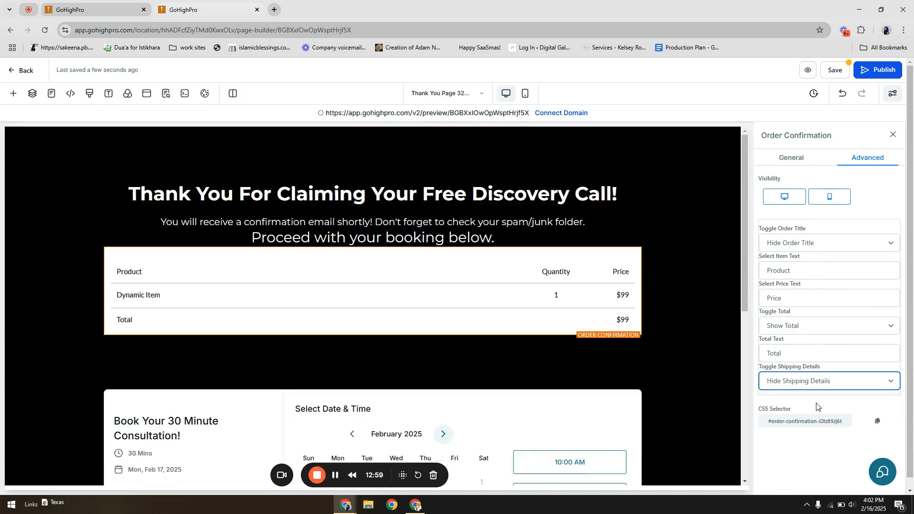
# - Make the Order Confirmation element's background transparent
pyautogui.click(790, 159)
pyautogui.click(881, 234)
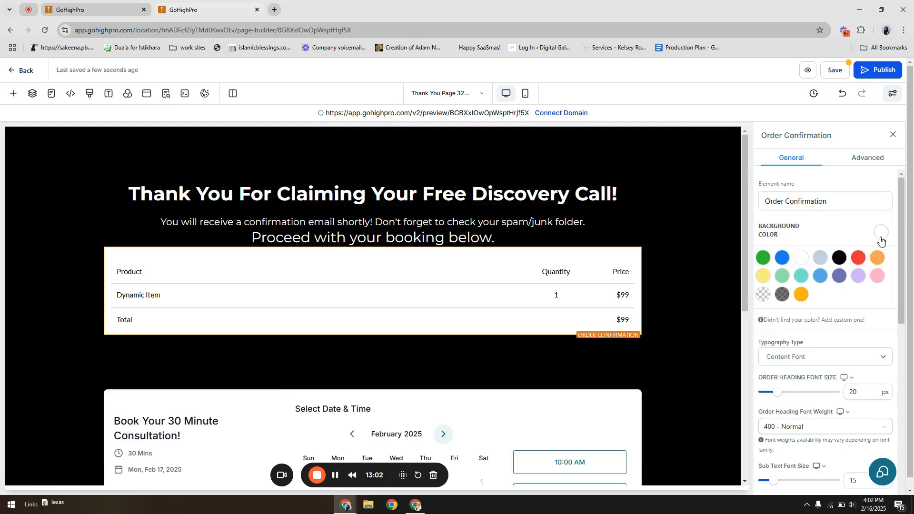
pyautogui.click(764, 294)
# - Set the Order Confirmation's order heading and headline text colors to white
pyautogui.scroll(-5, 814, 373)
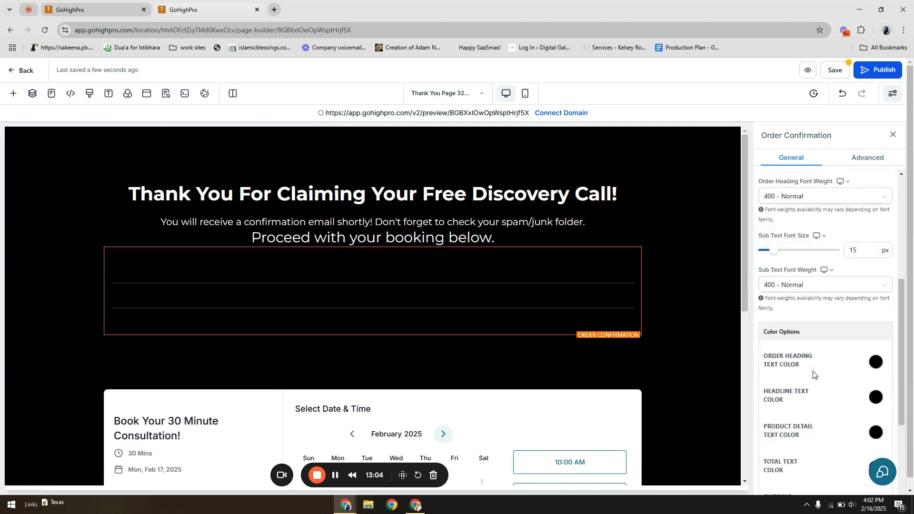
pyautogui.click(875, 260)
pyautogui.click(807, 285)
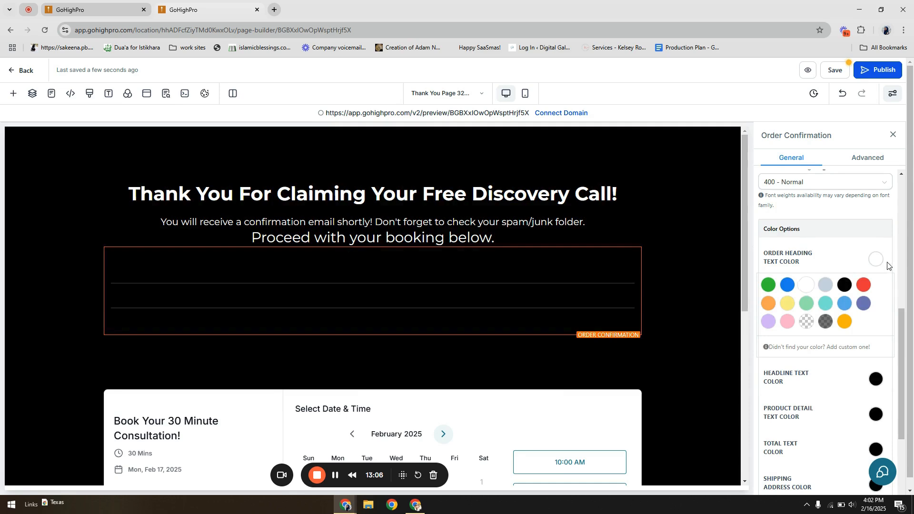
pyautogui.click(880, 262)
pyautogui.click(875, 294)
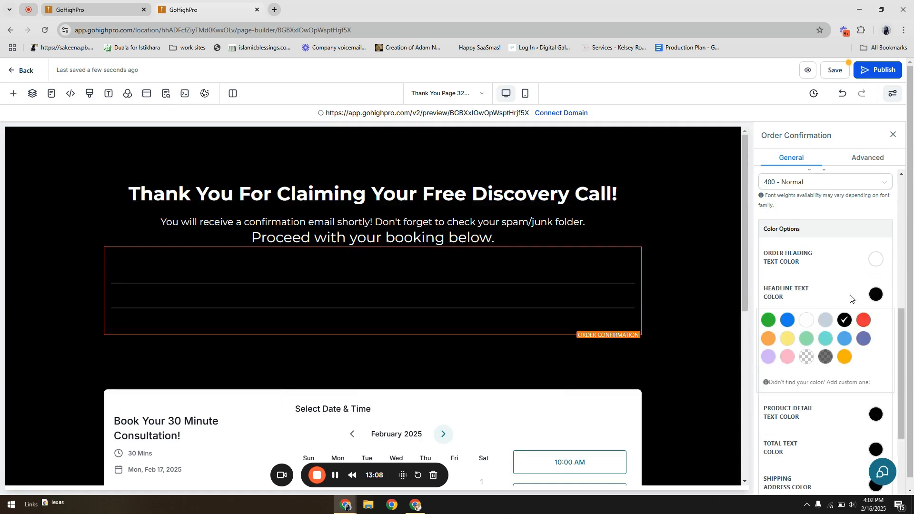
pyautogui.click(807, 320)
pyautogui.click(876, 294)
# - Set the Order Confirmation's product detail and total text colors to white
pyautogui.click(876, 330)
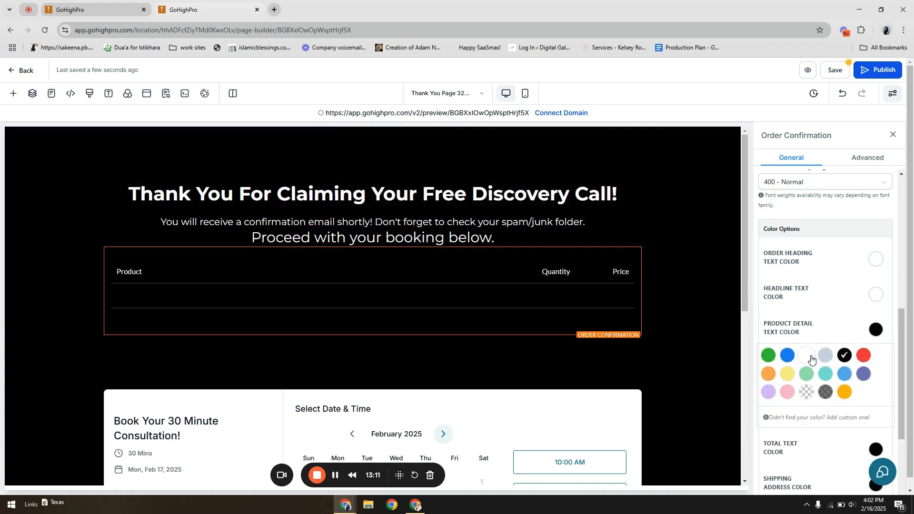
pyautogui.click(808, 356)
pyautogui.click(875, 331)
pyautogui.click(876, 366)
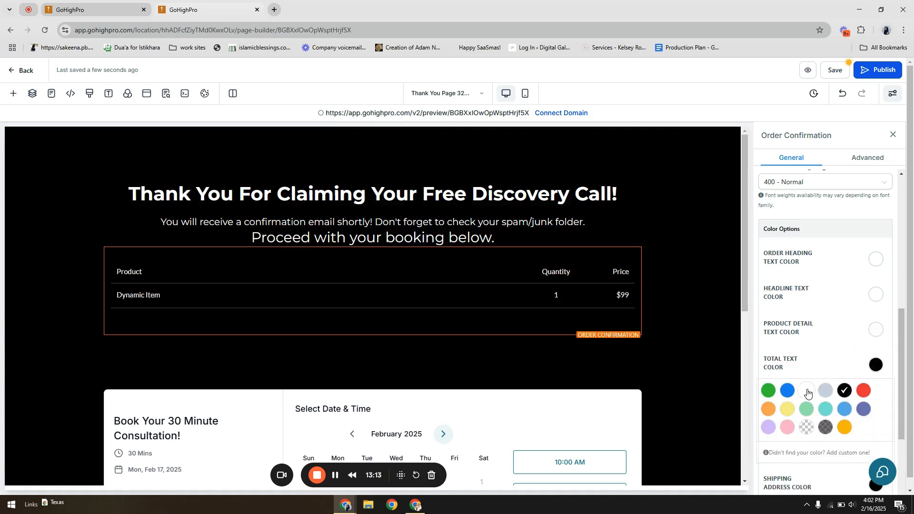
pyautogui.click(807, 391)
pyautogui.click(881, 365)
pyautogui.click(878, 401)
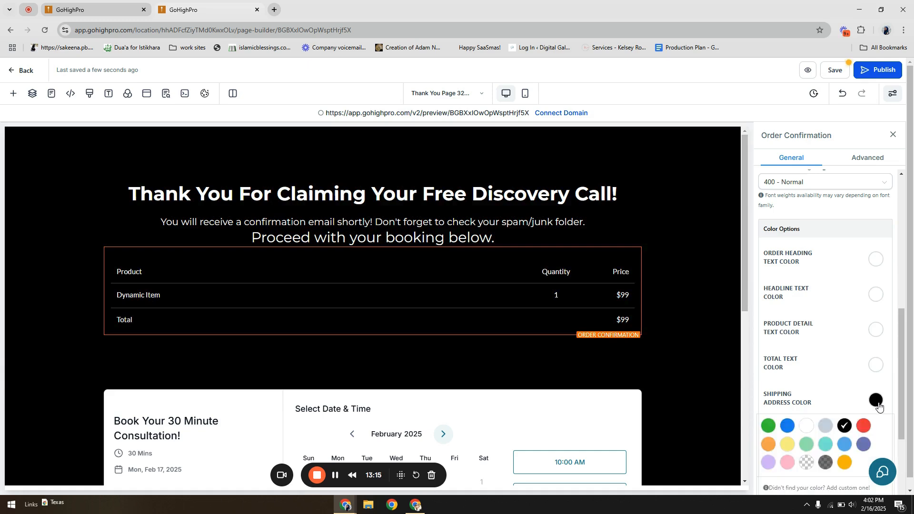
pyautogui.click(878, 401)
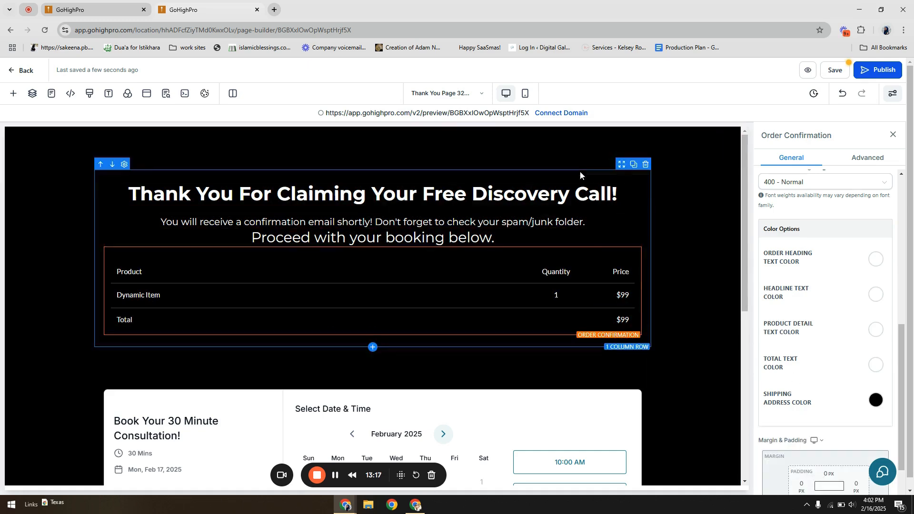
pyautogui.click(718, 349)
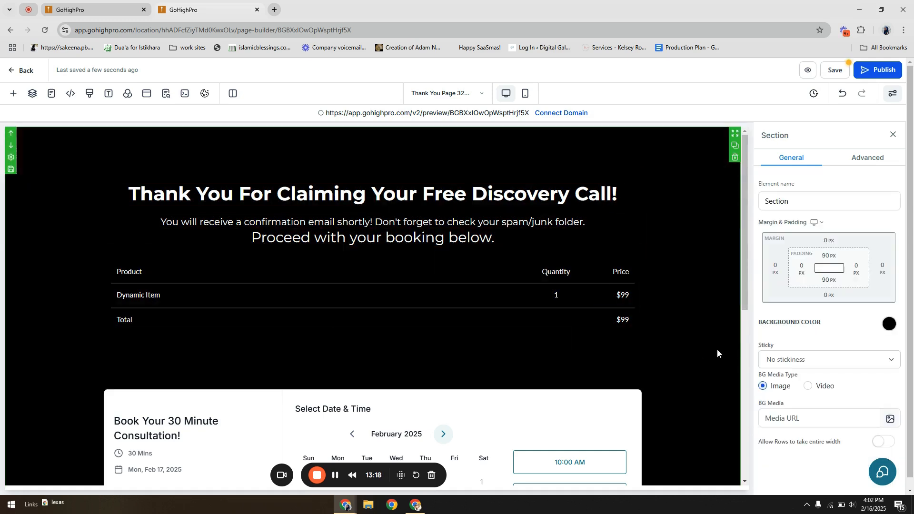
# - Move the "Proceed with your booking below." sub-headline beneath the Order Confirmation element
pyautogui.scroll(-4, 711, 348)
pyautogui.scroll(4, 710, 348)
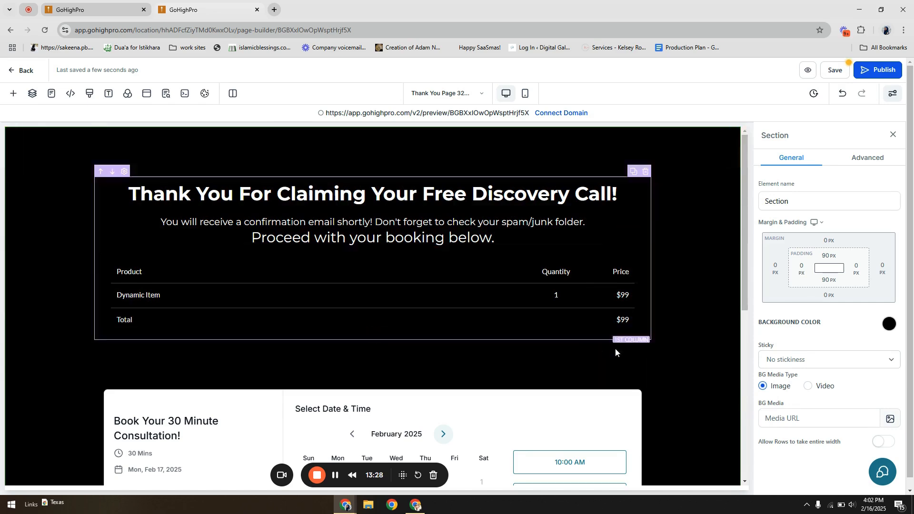
pyautogui.scroll(-4, 616, 350)
pyautogui.scroll(4, 616, 351)
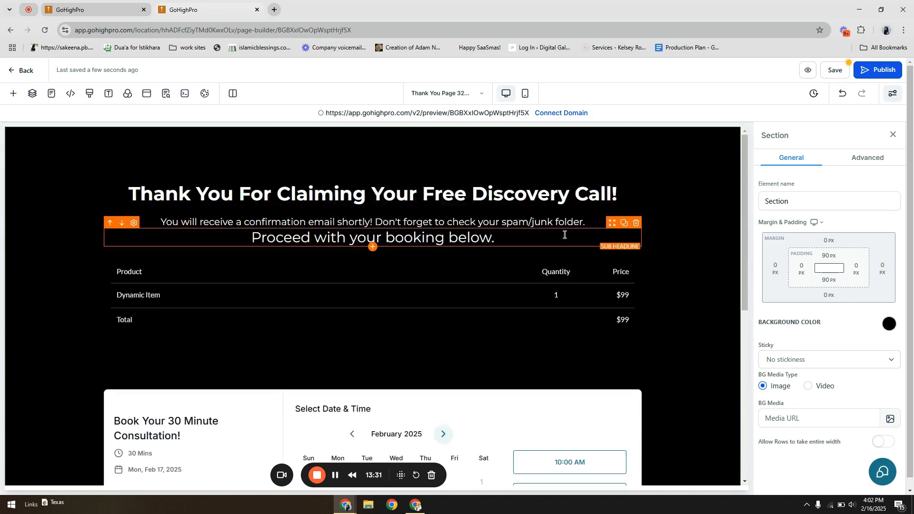
pyautogui.moveTo(612, 224); pyautogui.dragTo(676, 316)
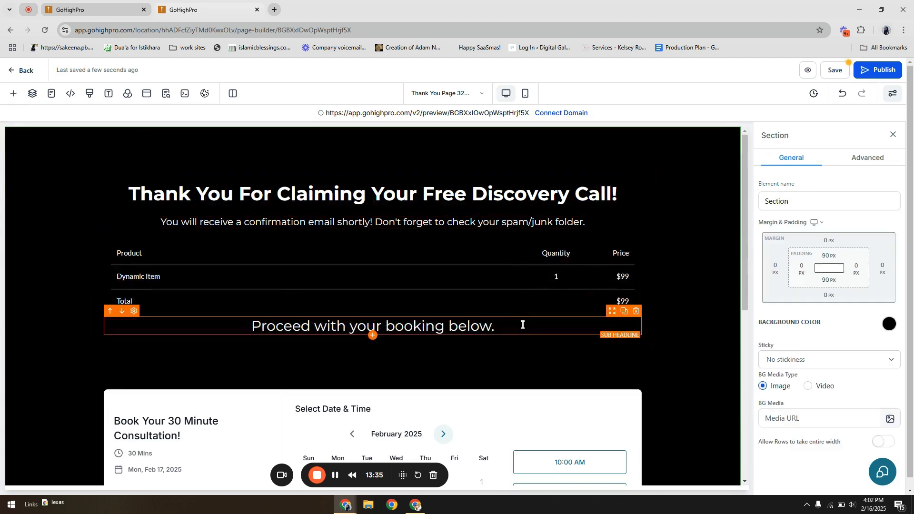
# - Remove the word "Free" from the thank-you headline and save the page
pyautogui.click(473, 193)
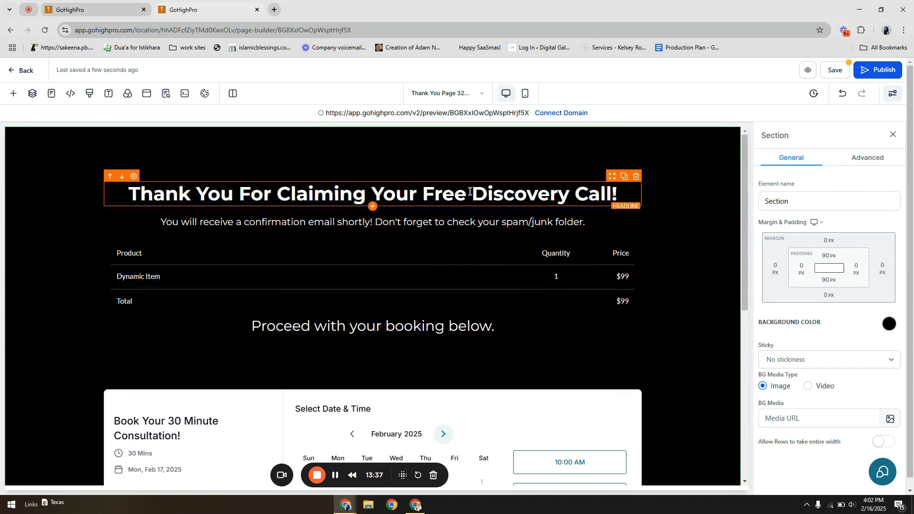
pyautogui.moveTo(473, 193); pyautogui.dragTo(424, 187)
pyautogui.press('BackSpace')
pyautogui.press('BackSpace')
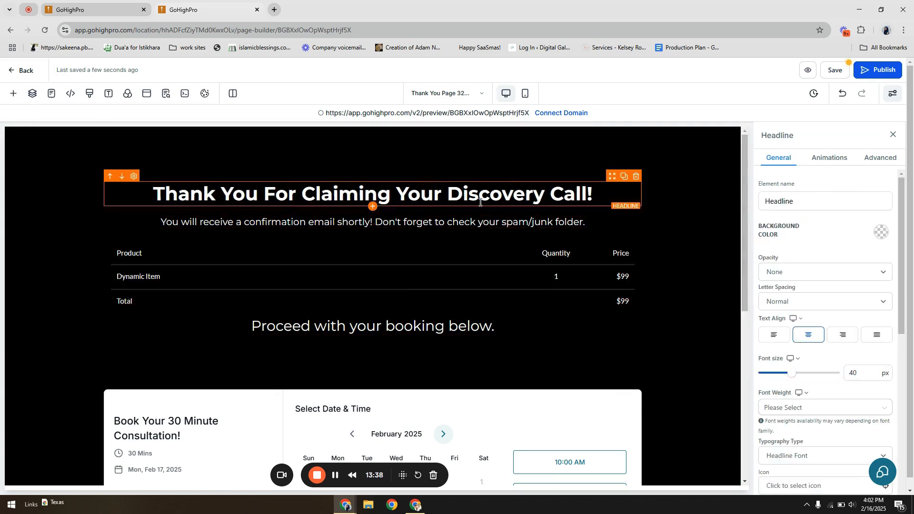
pyautogui.click(684, 281)
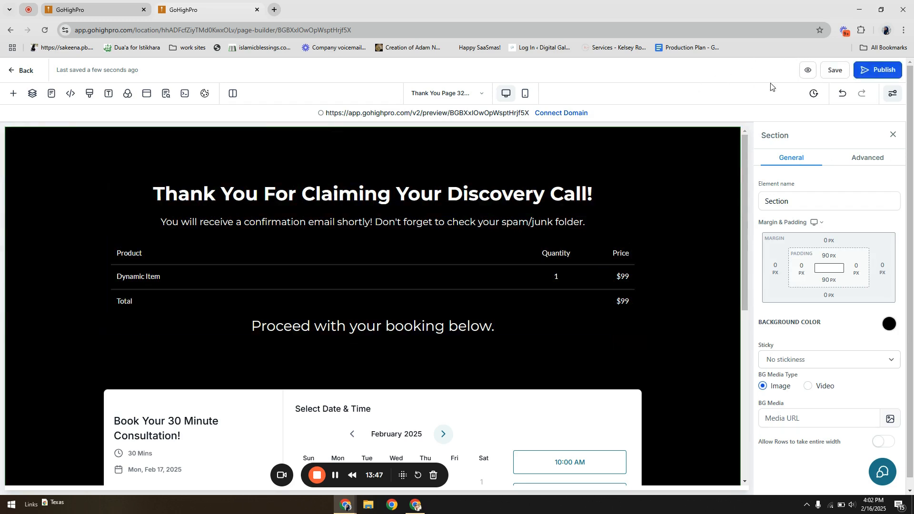
# - Leave the page builder and start creating a new product in the Payments products area
pyautogui.click(23, 73)
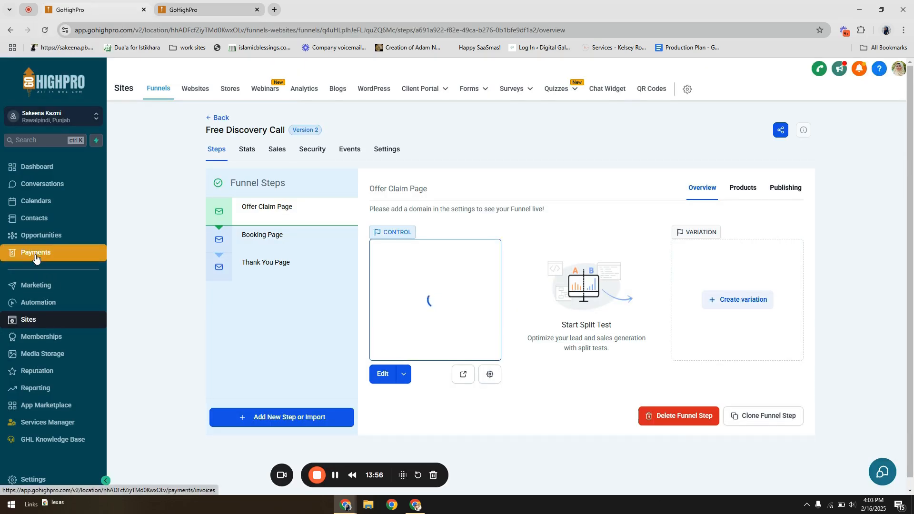
pyautogui.click(35, 257)
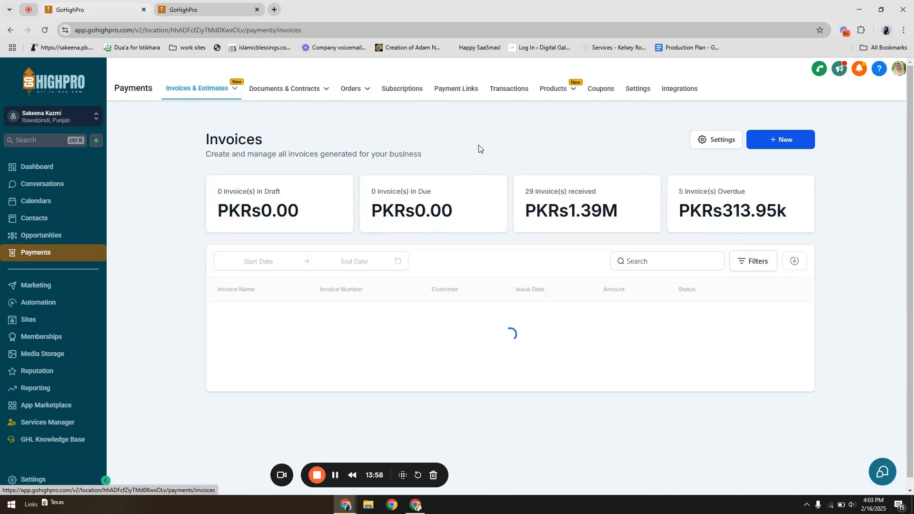
pyautogui.moveTo(555, 90)
pyautogui.click(545, 110)
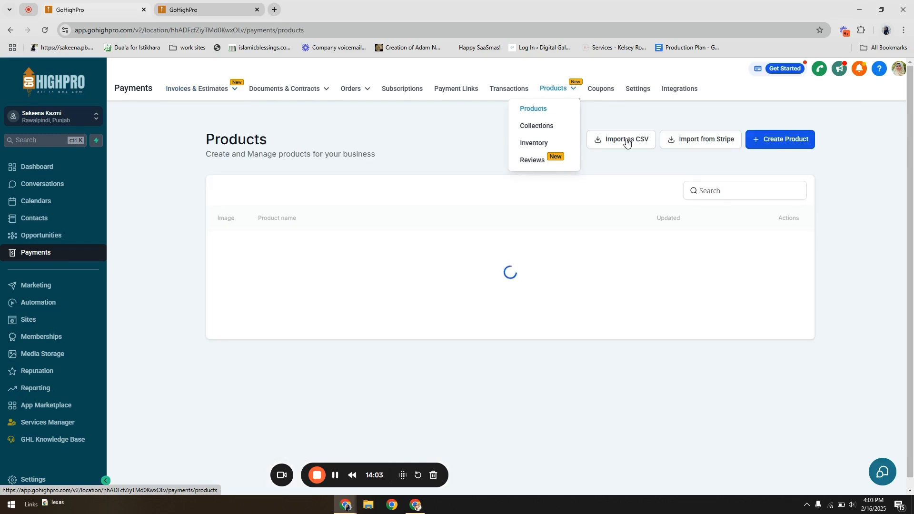
pyautogui.click(772, 146)
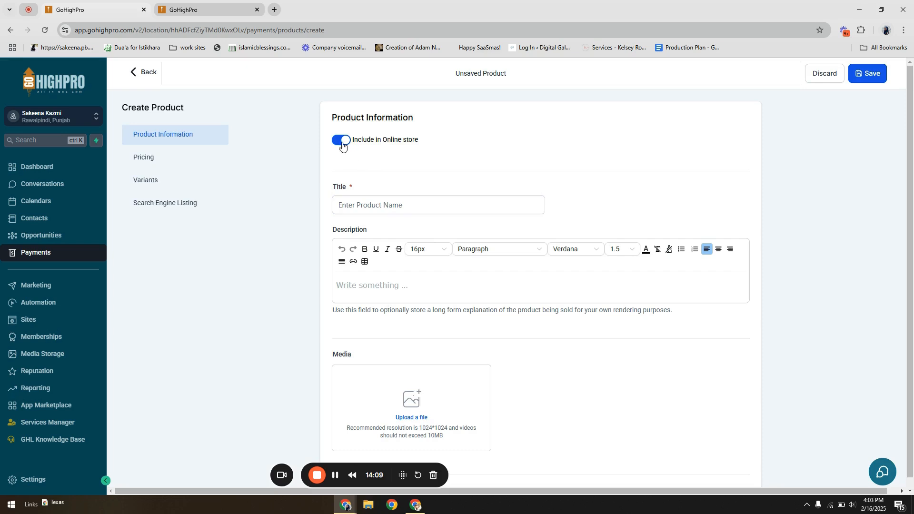
# - Exclude the new product from the online store and title it "Discovery Call"
pyautogui.click(343, 143)
pyautogui.click(396, 206)
pyautogui.write('Di')
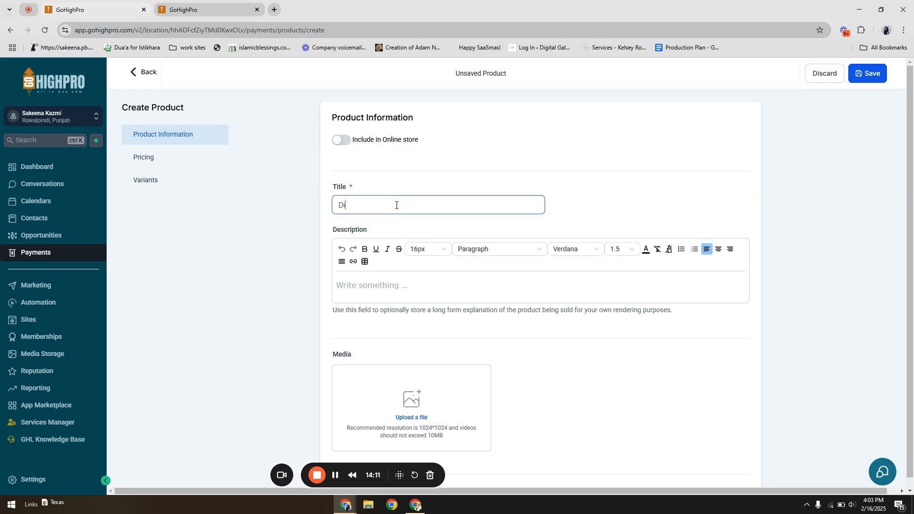
pyautogui.write('scovery Call')
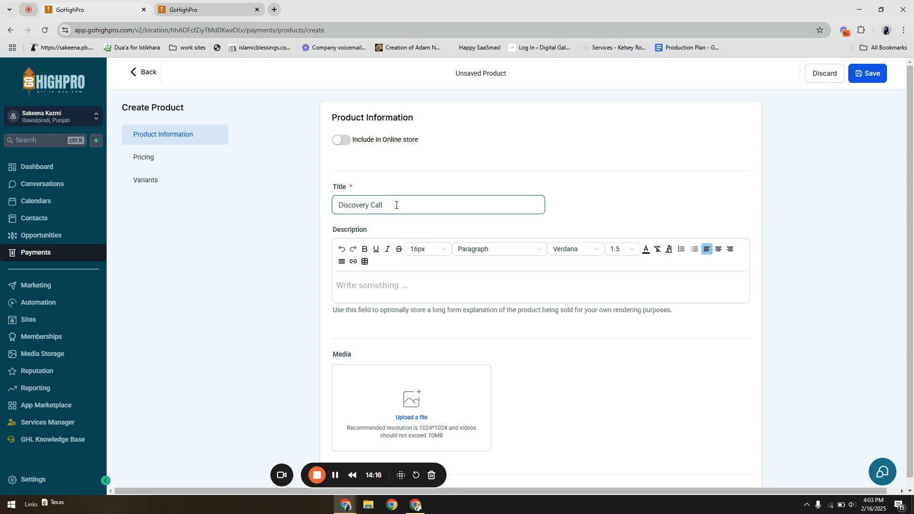
# - Give the product a one-time price of $75.00 in USD and save it
pyautogui.scroll(-14, 419, 302)
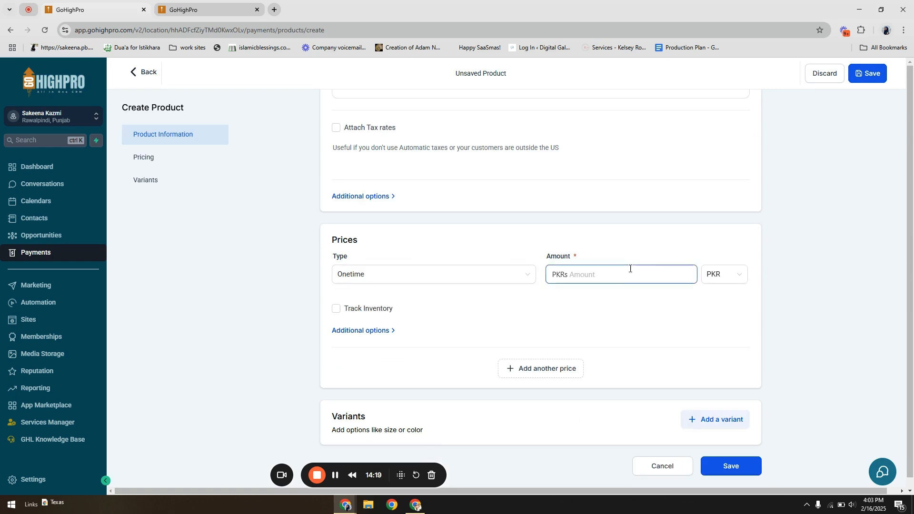
pyautogui.click(723, 274)
pyautogui.scroll(5, 724, 314)
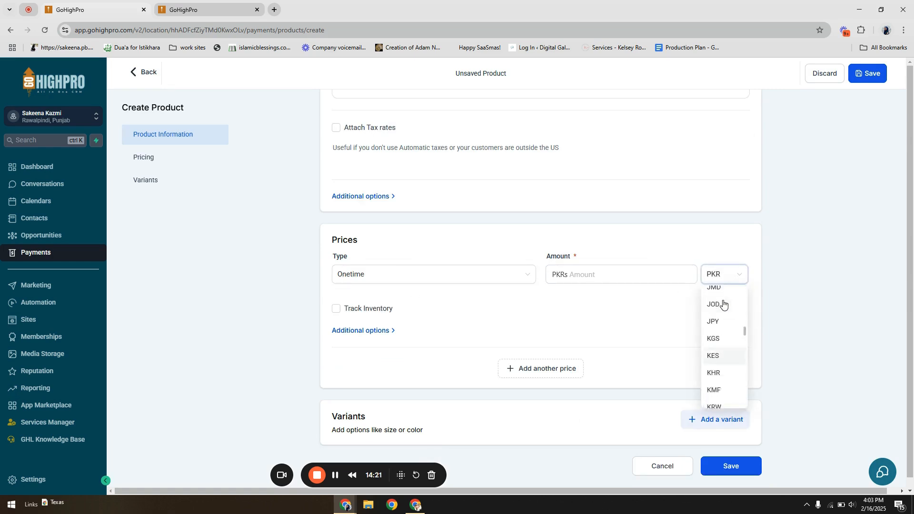
pyautogui.scroll(10, 723, 304)
pyautogui.click(720, 296)
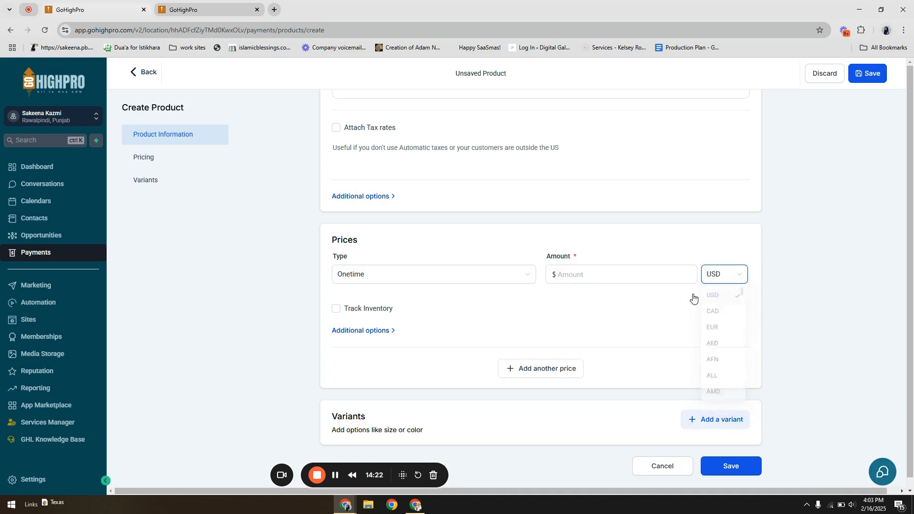
pyautogui.click(626, 282)
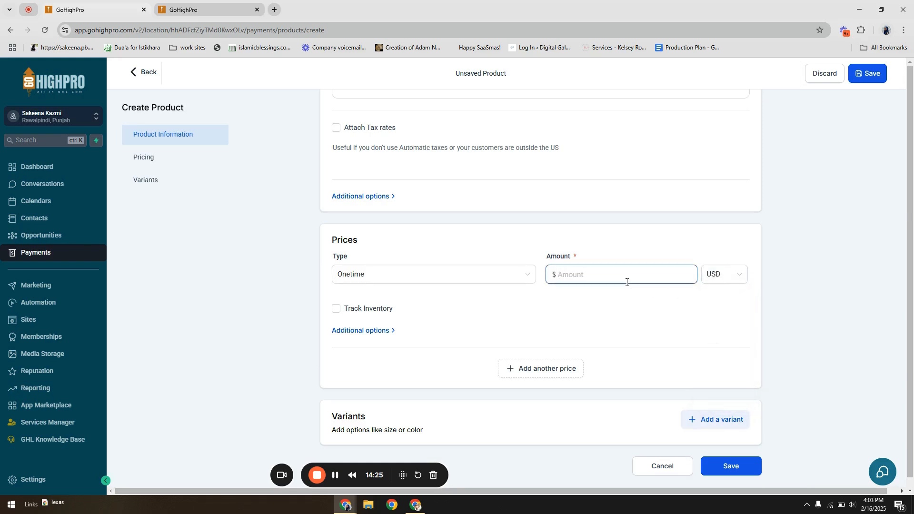
pyautogui.click(606, 318)
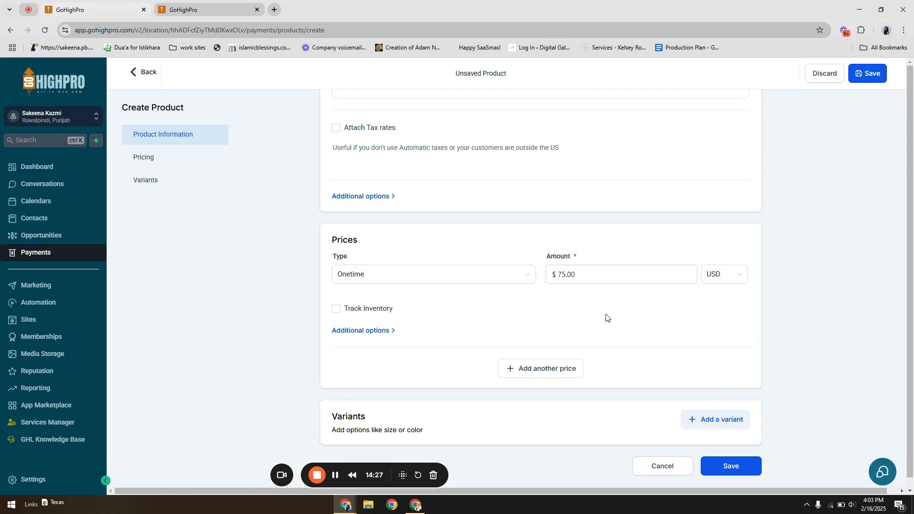
pyautogui.scroll(-1, 677, 405)
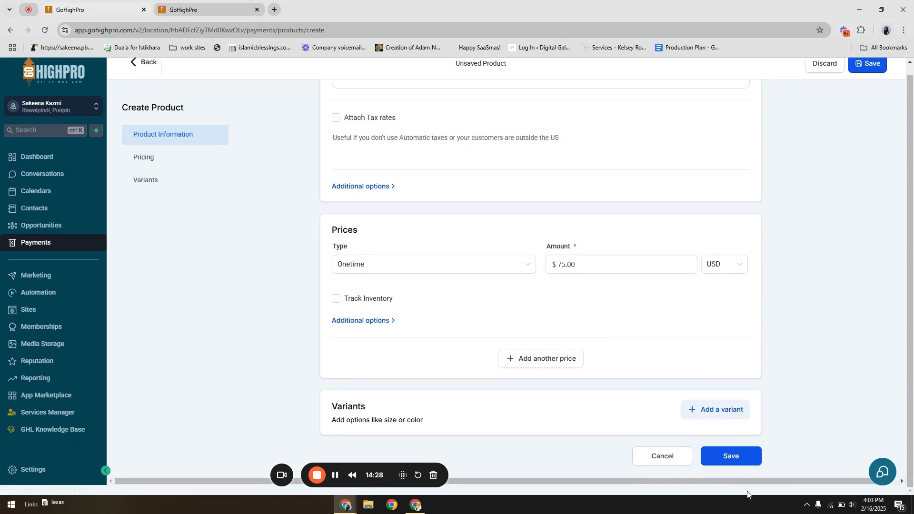
pyautogui.click(733, 458)
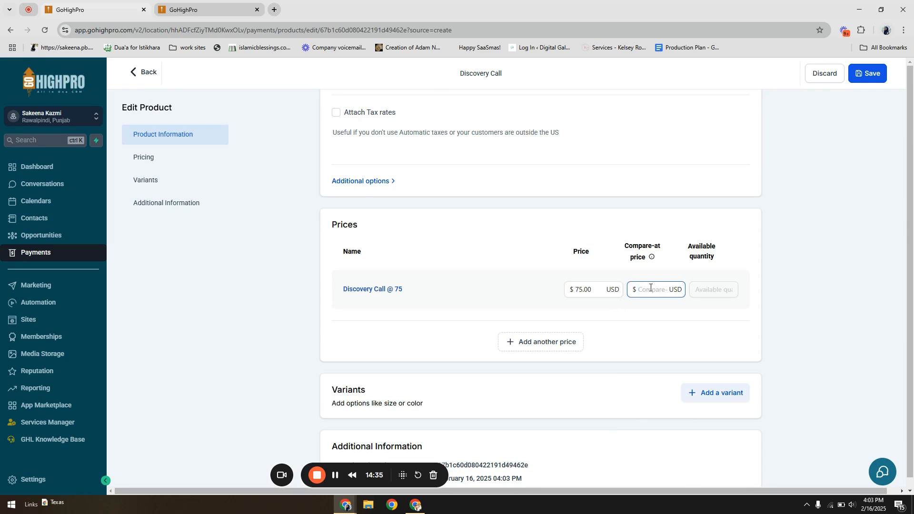
# - Set the product's compare-at price to $99.00 USD and save the change
pyautogui.write('99')
pyautogui.click(706, 314)
pyautogui.click(859, 72)
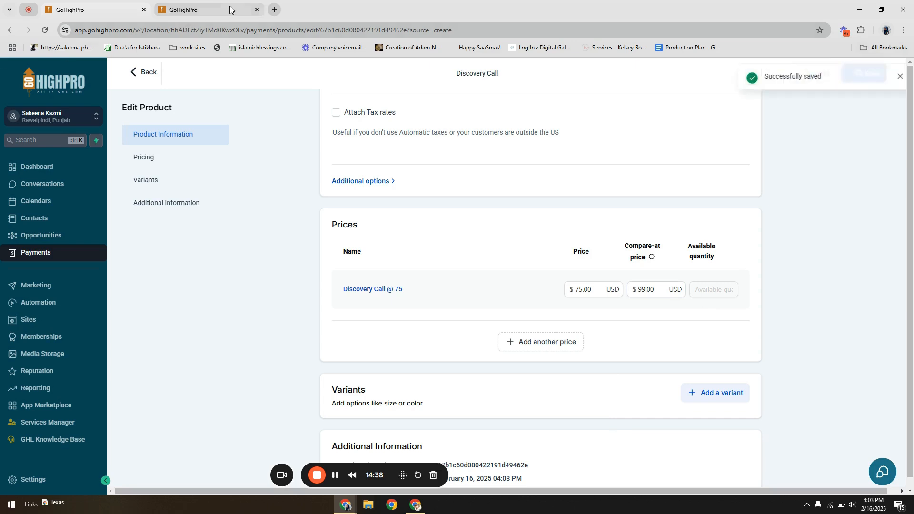
# - Open the settings of the Free Discovery Call funnel from the recently updated funnels in Sites
pyautogui.click(59, 319)
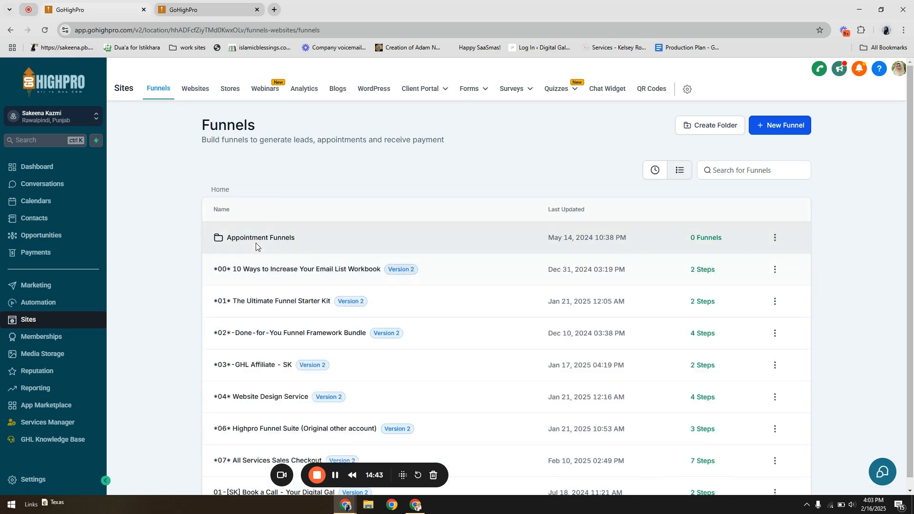
pyautogui.click(662, 170)
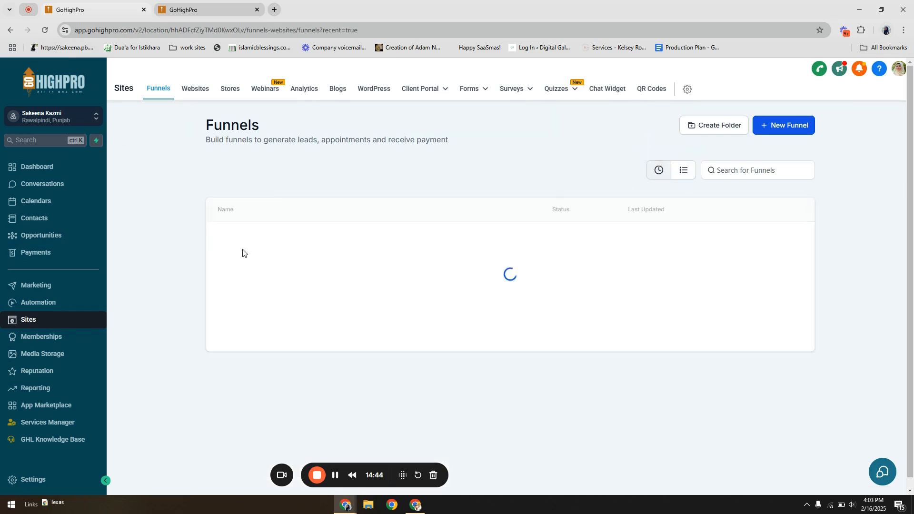
pyautogui.click(234, 246)
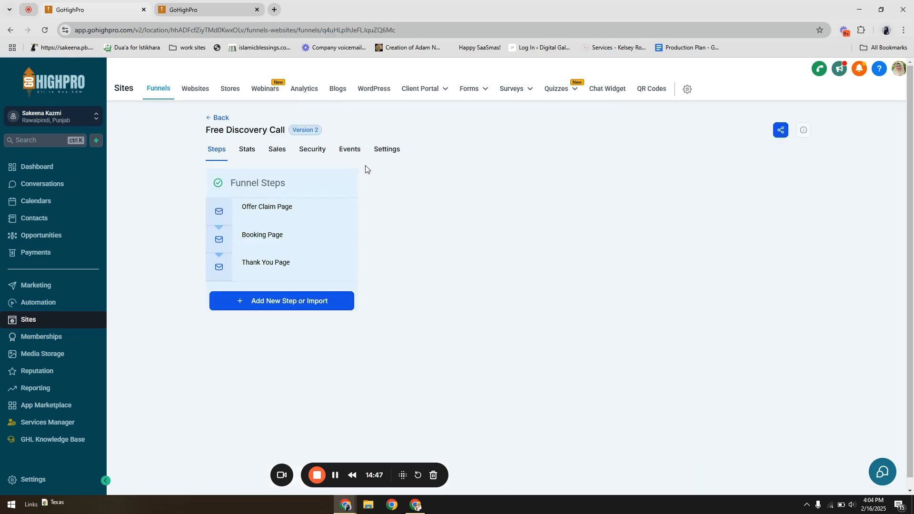
pyautogui.click(390, 150)
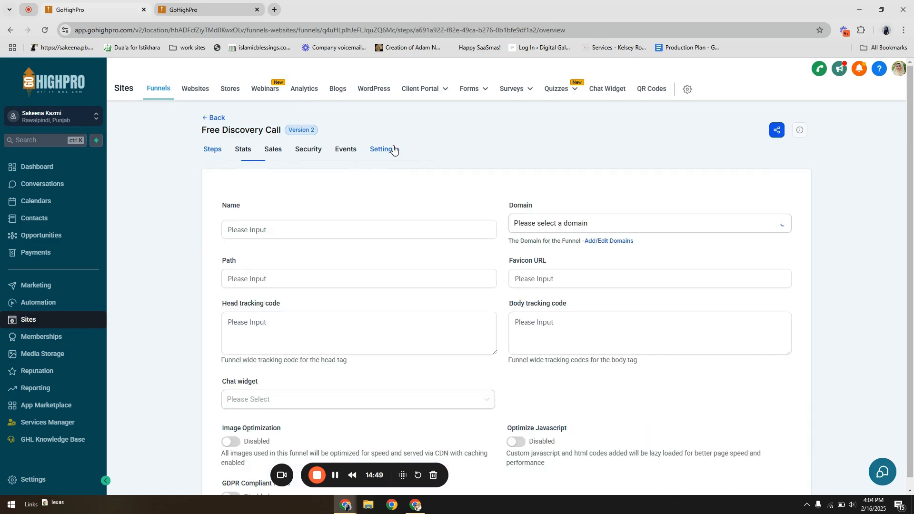
# - Rename the funnel to "Paid Discovery Call" and save its settings
pyautogui.moveTo(242, 229); pyautogui.dragTo(198, 231)
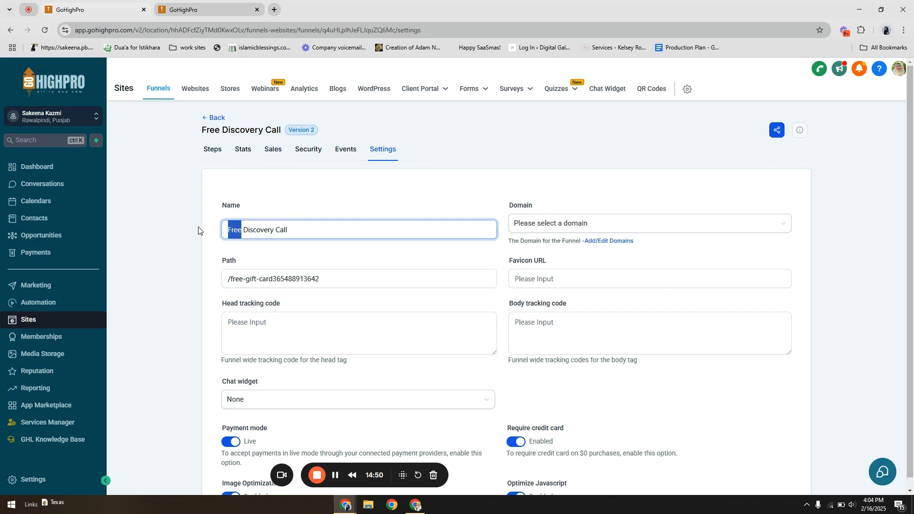
pyautogui.write('Paid')
pyautogui.scroll(-4, 593, 313)
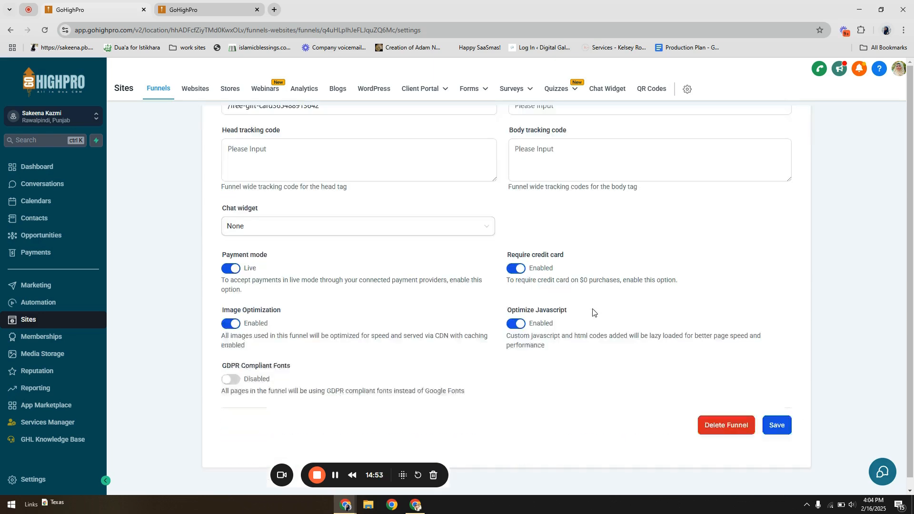
pyautogui.scroll(4, 591, 319)
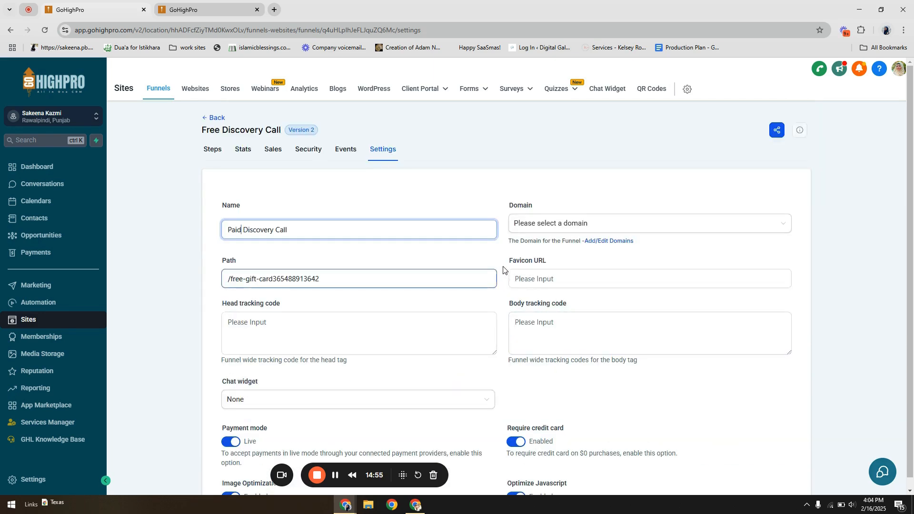
pyautogui.moveTo(508, 263); pyautogui.dragTo(564, 265)
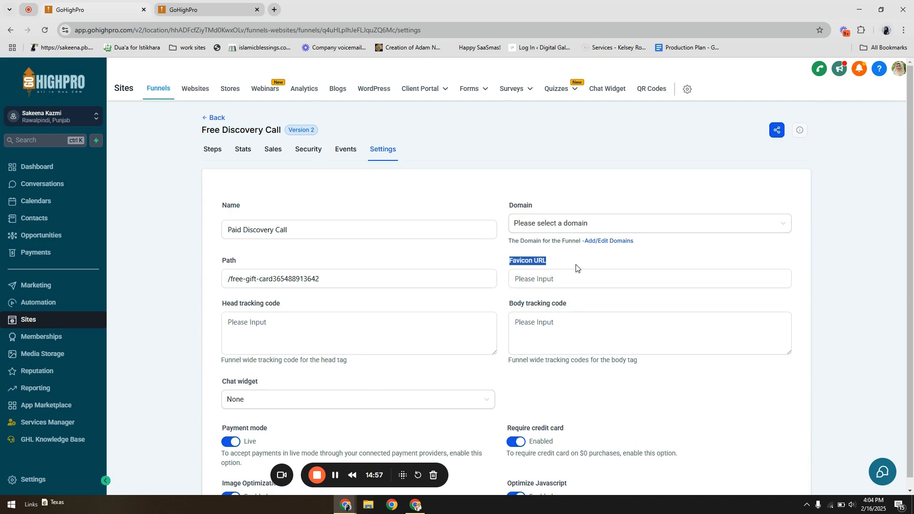
pyautogui.click(576, 267)
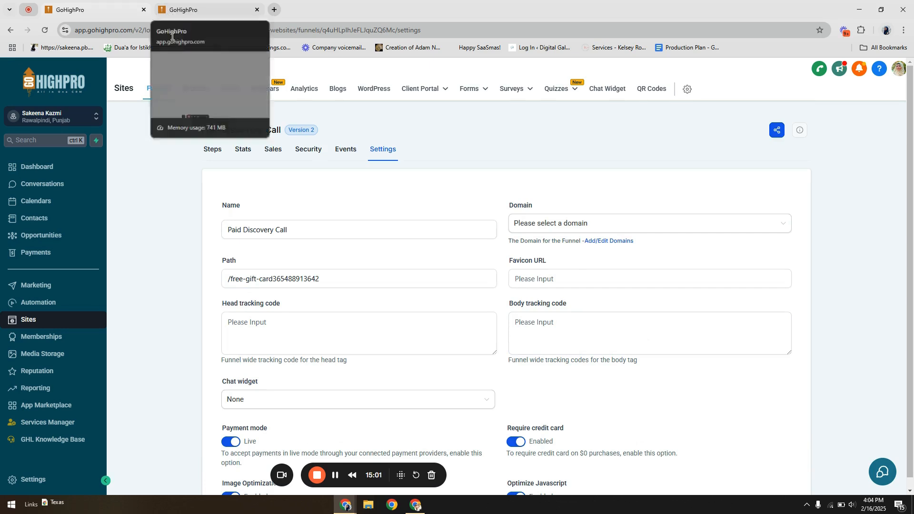
pyautogui.scroll(-4, 629, 291)
pyautogui.click(776, 424)
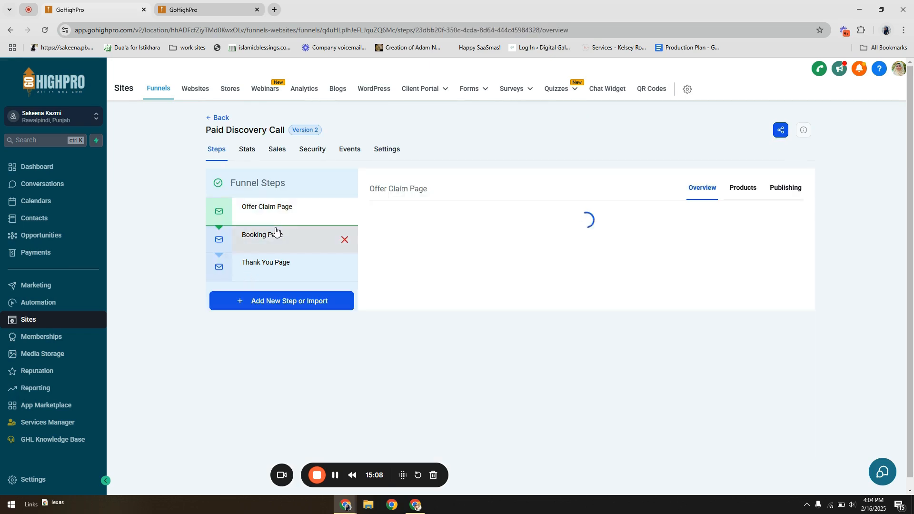
# - Rename the Booking Page funnel step to "Checkout Page", set its URL to /checkout-booking and update the step
pyautogui.click(275, 232)
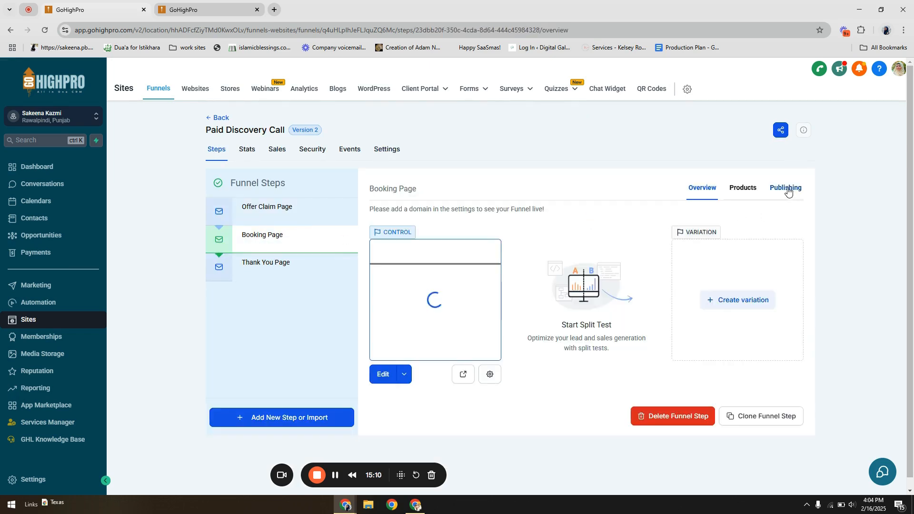
pyautogui.click(787, 188)
pyautogui.moveTo(479, 234); pyautogui.dragTo(439, 234)
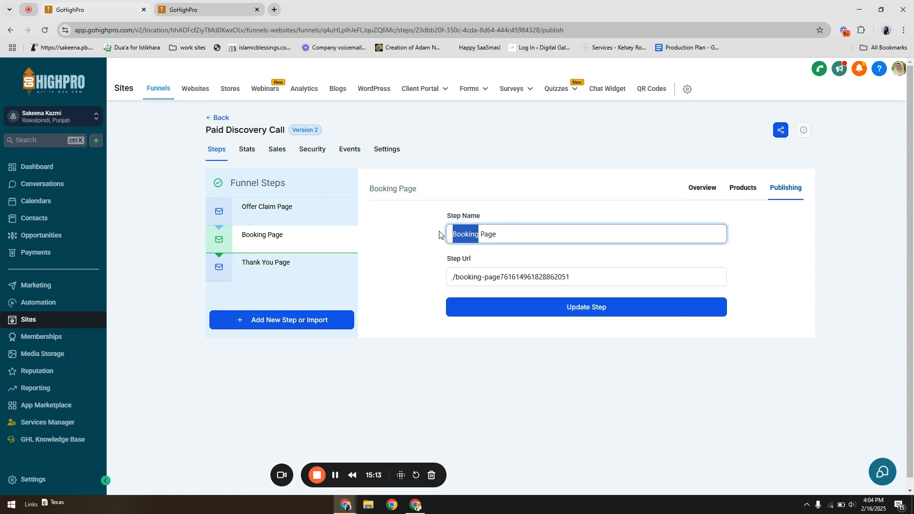
pyautogui.write('Checkout')
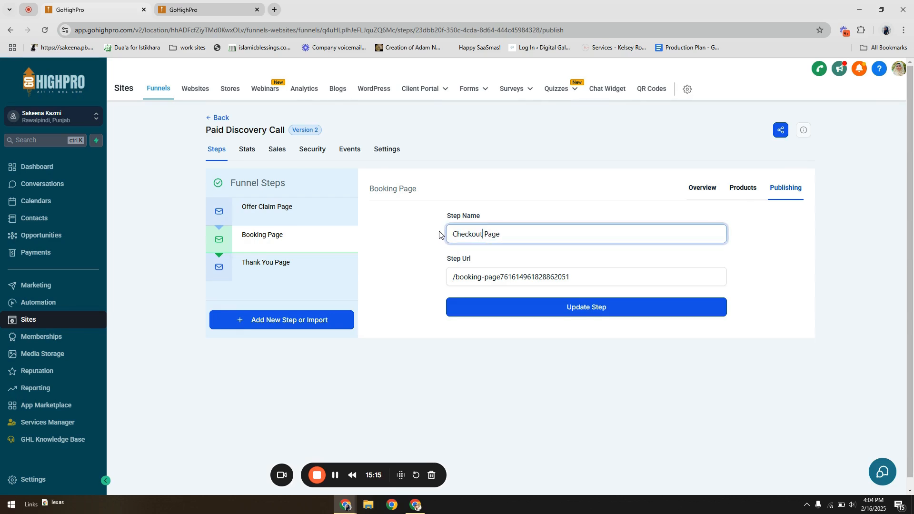
pyautogui.moveTo(570, 276); pyautogui.dragTo(456, 290)
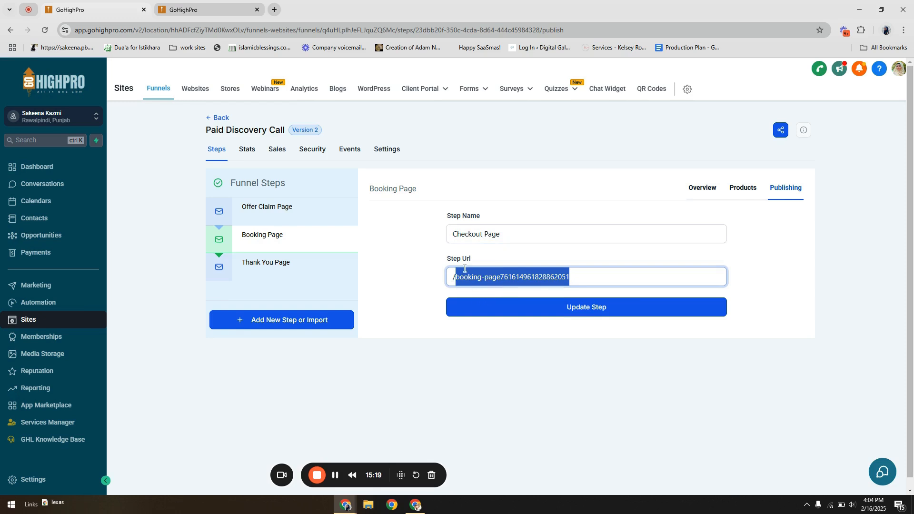
pyautogui.write('che')
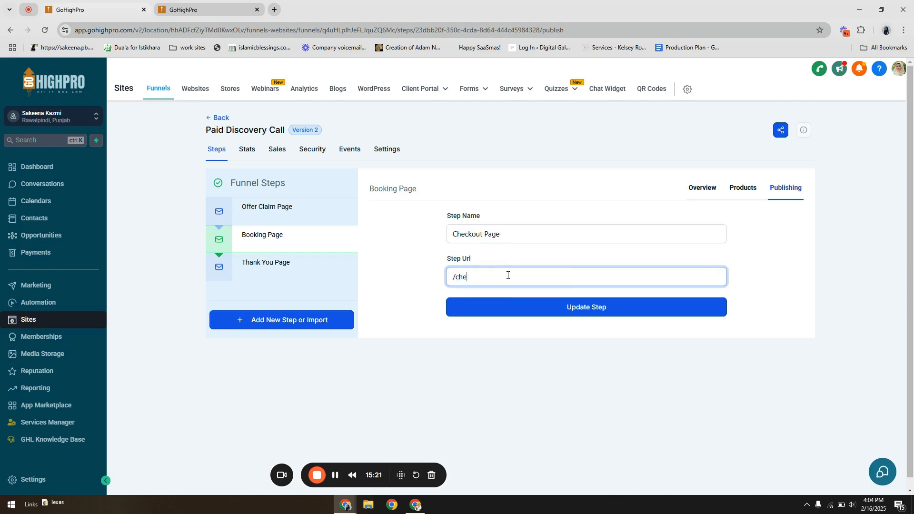
pyautogui.write('ckout-booking')
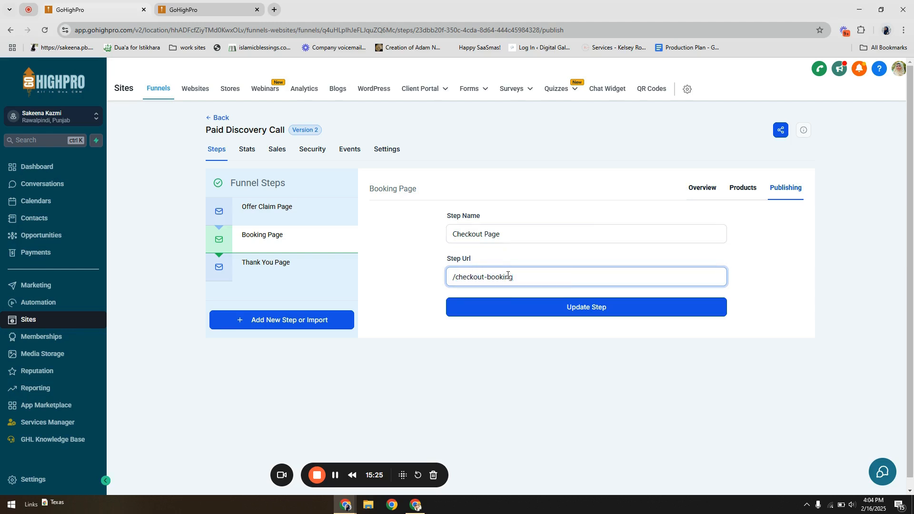
pyautogui.click(560, 309)
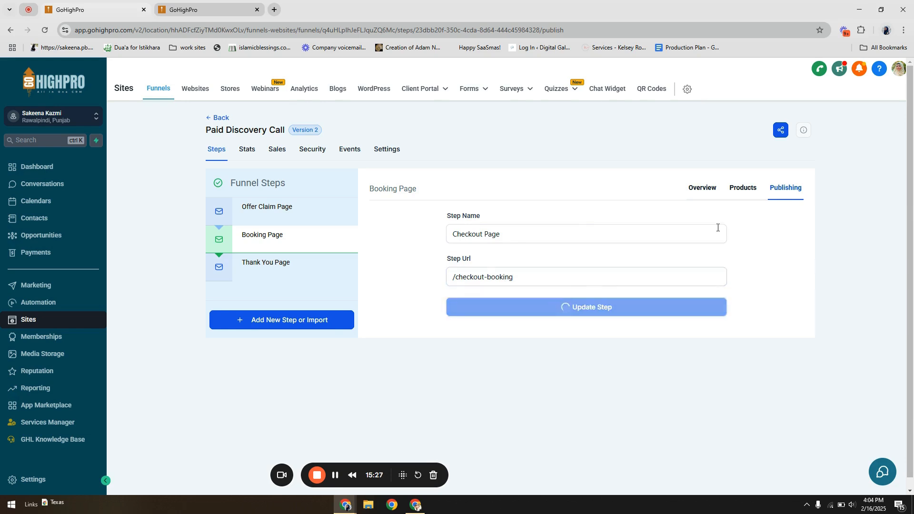
# - Add the Discovery Call product with its price to the Checkout Page step and save it
pyautogui.click(748, 194)
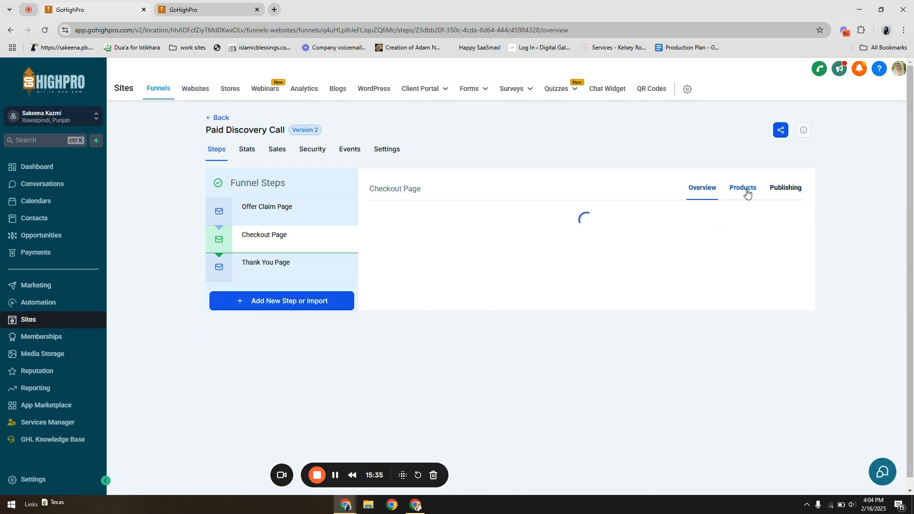
pyautogui.click(746, 190)
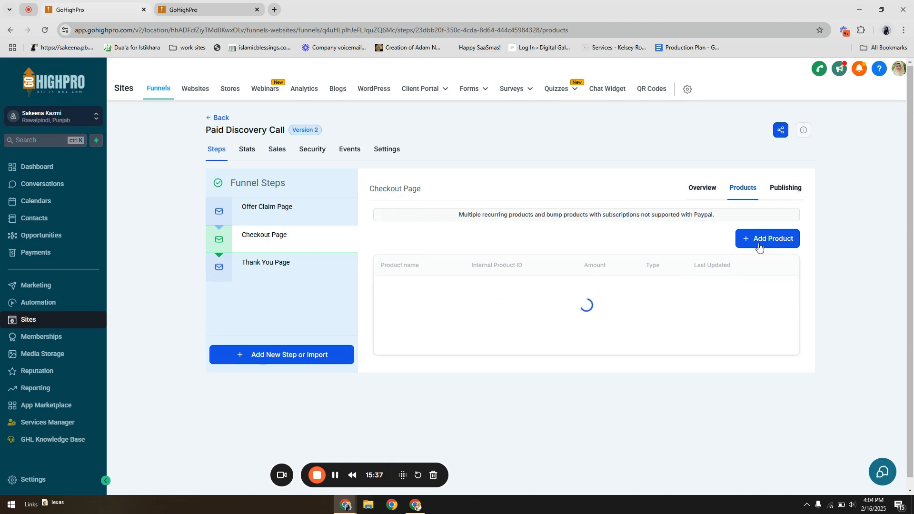
pyautogui.click(772, 240)
pyautogui.scroll(-1, 395, 275)
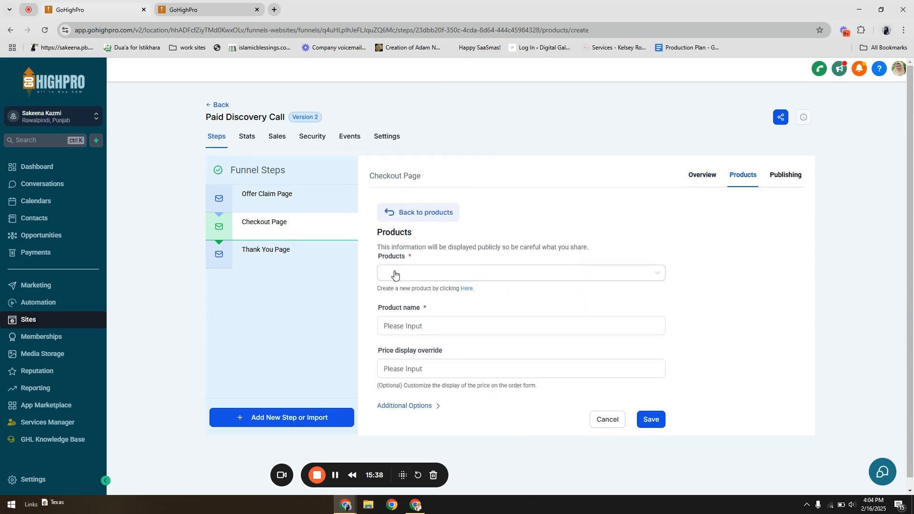
pyautogui.click(395, 274)
pyautogui.click(434, 292)
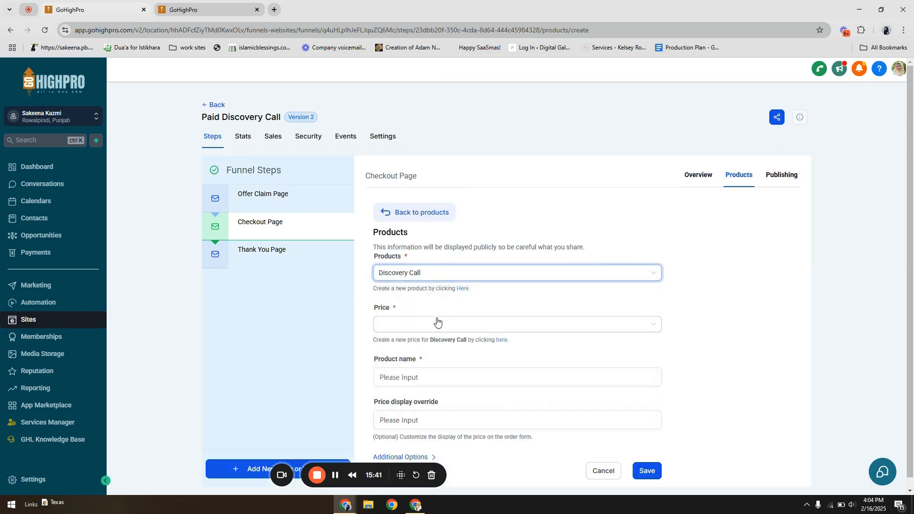
pyautogui.click(441, 325)
pyautogui.click(442, 351)
pyautogui.click(648, 471)
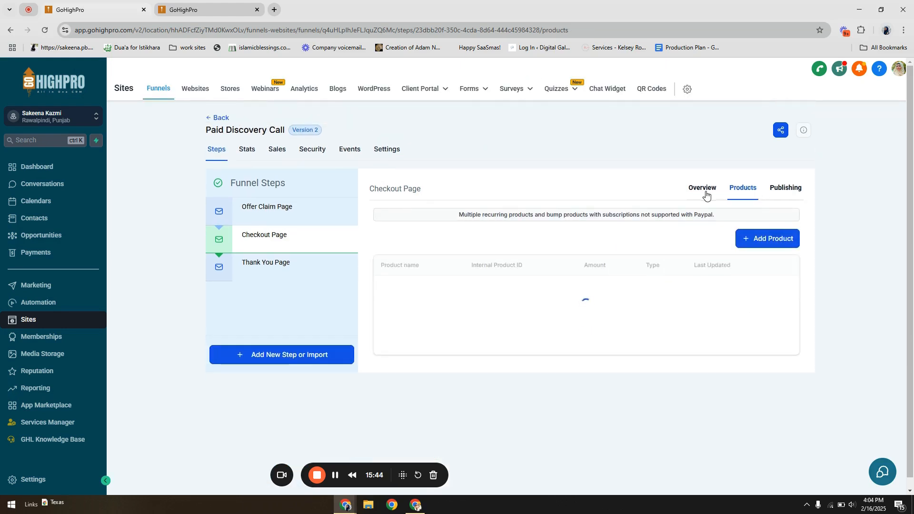
# - Preview the Checkout Page and check the product price and the card payment fields in the order form
pyautogui.click(705, 192)
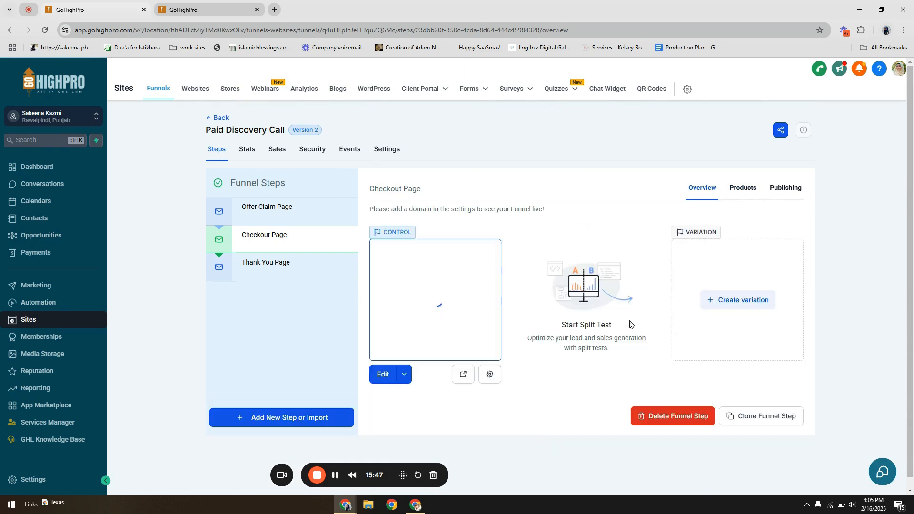
pyautogui.click(464, 374)
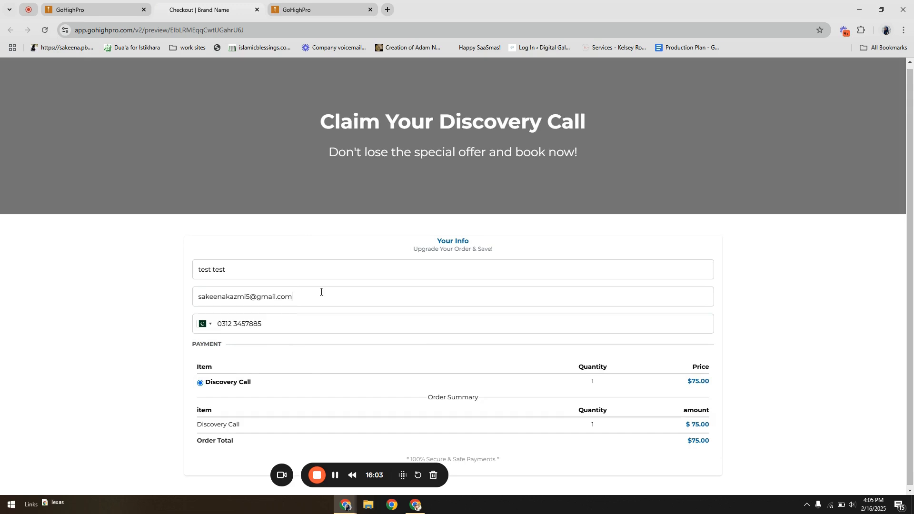
pyautogui.moveTo(686, 379); pyautogui.dragTo(741, 384)
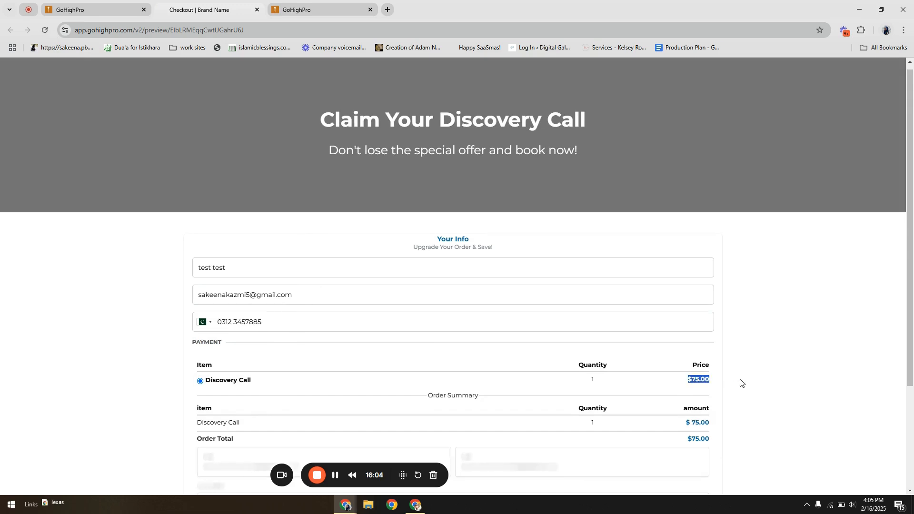
pyautogui.scroll(-2, 747, 379)
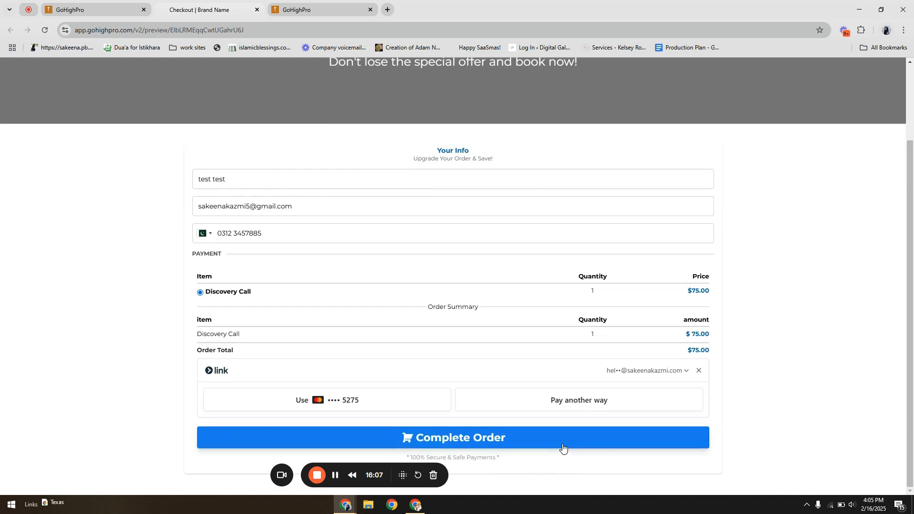
pyautogui.click(601, 405)
pyautogui.scroll(-2, 602, 403)
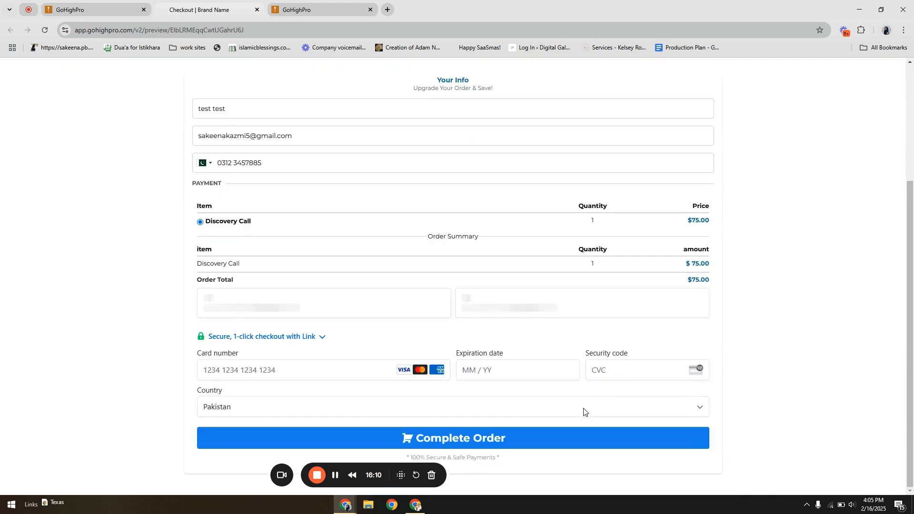
# - Return to the funnel and review its payment mode and credit card settings before going back to its steps
pyautogui.click(110, 3)
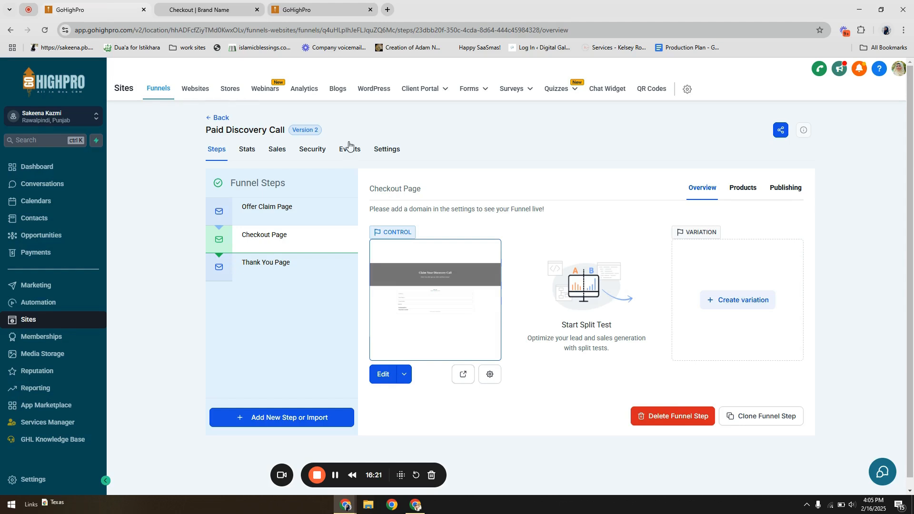
pyautogui.click(387, 149)
pyautogui.scroll(-3, 330, 462)
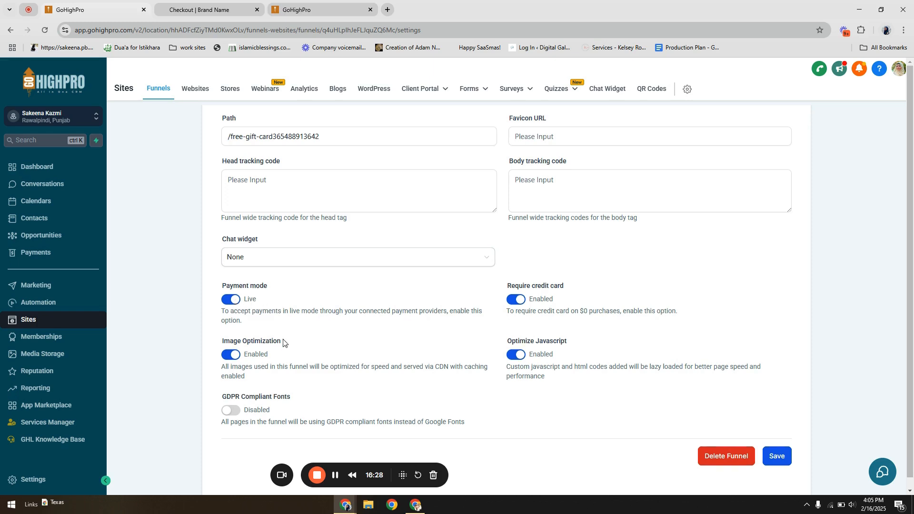
pyautogui.scroll(3, 266, 285)
pyautogui.click(216, 151)
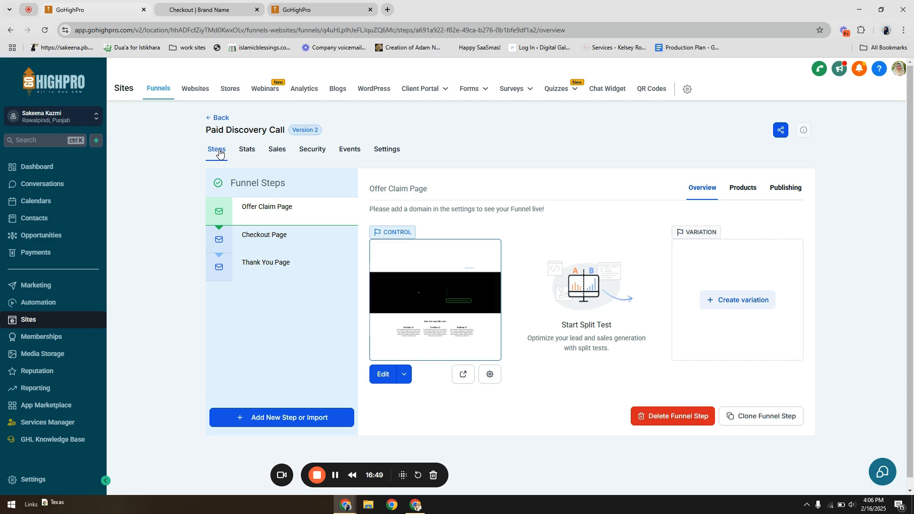
# - Show the recently updated email marketing templates and preview the "Lead Magnet Delivery #1(clone)" template
pyautogui.click(46, 285)
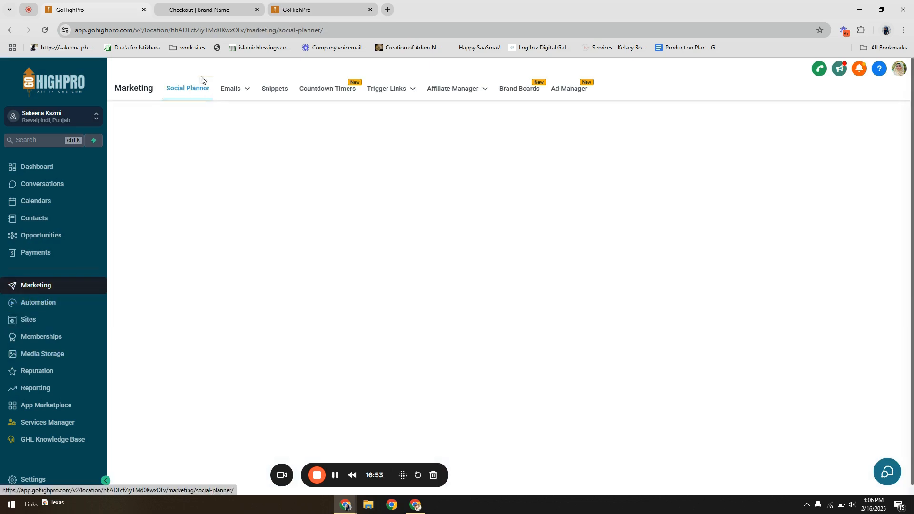
pyautogui.moveTo(232, 89)
pyautogui.click(229, 134)
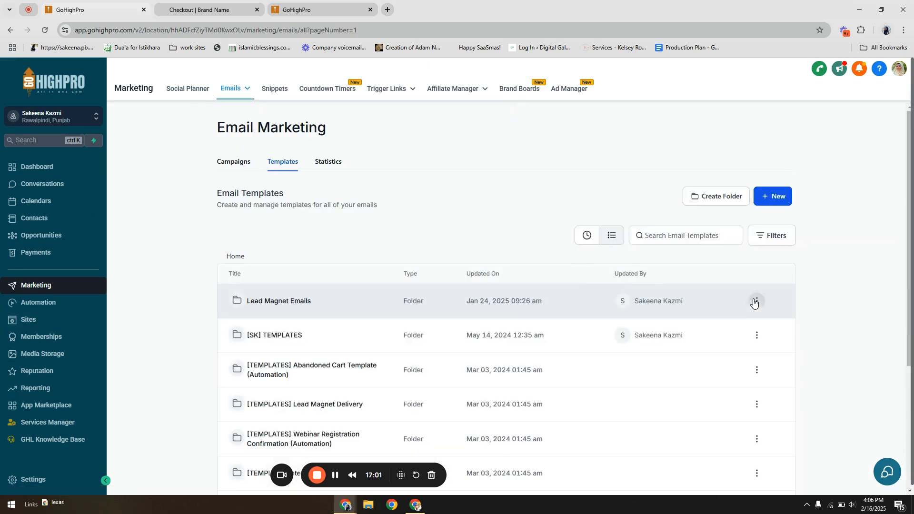
pyautogui.click(590, 236)
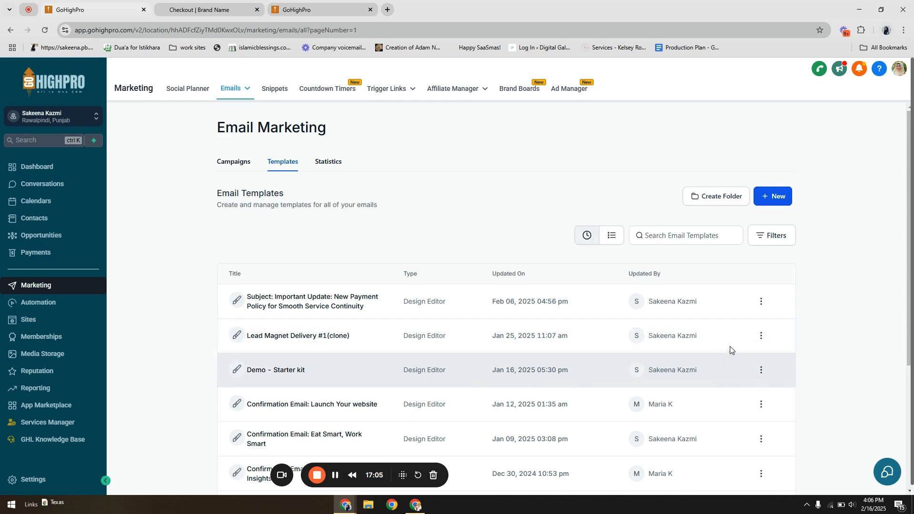
pyautogui.click(762, 334)
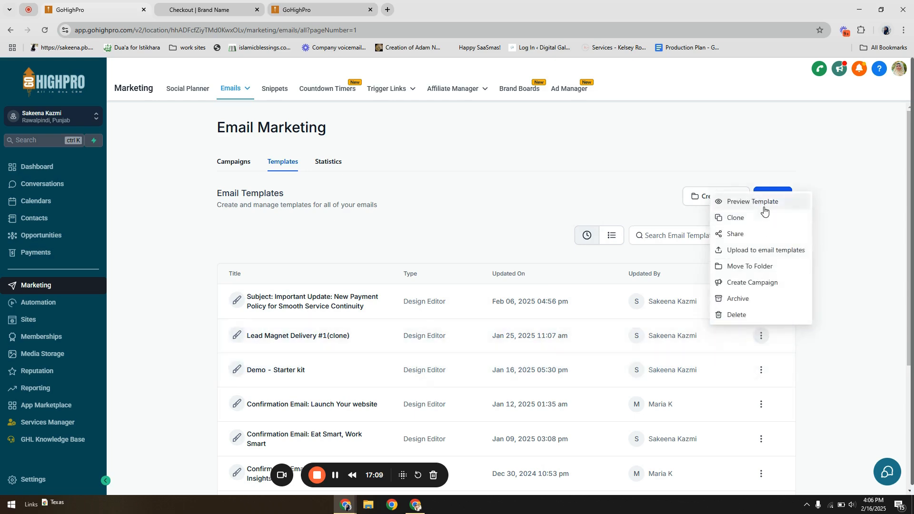
pyautogui.click(763, 204)
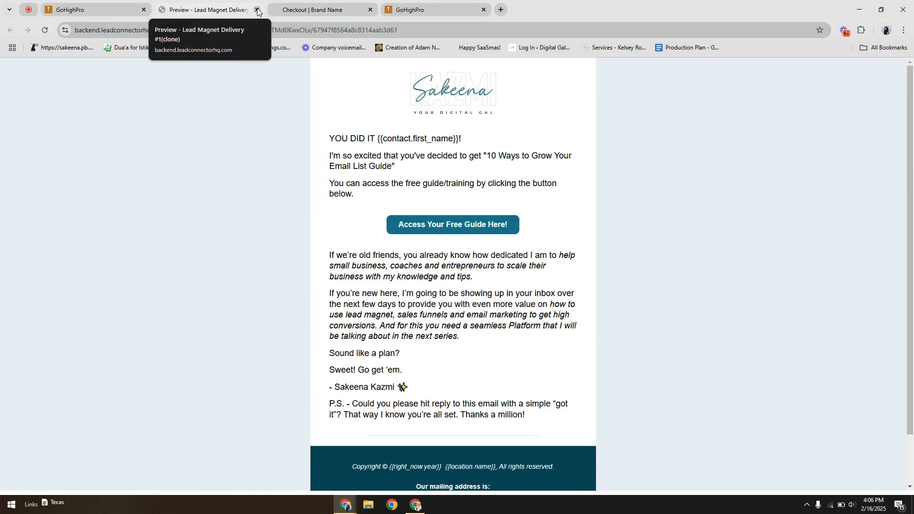
# - Close the email preview and clone the "Demo - Starter kit" template under the name "Paid discovery call confirmation"
pyautogui.click(257, 9)
pyautogui.scroll(-2, 800, 333)
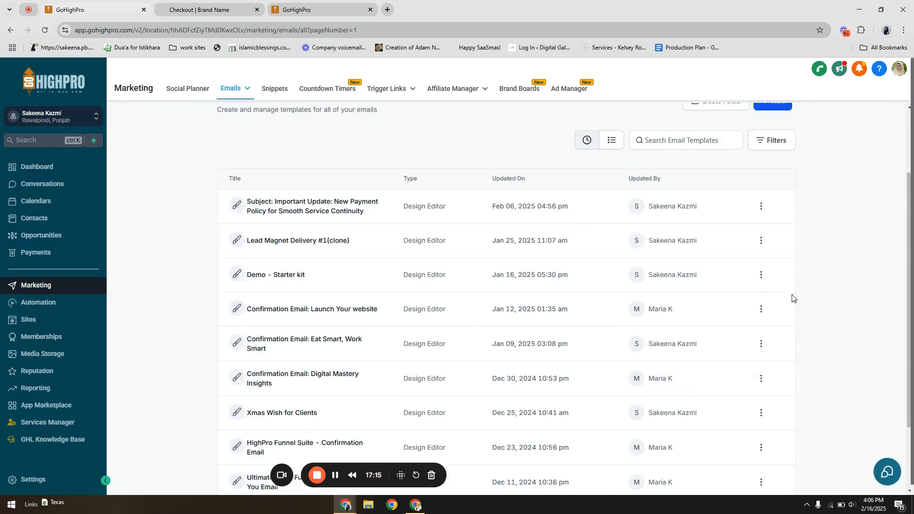
pyautogui.click(761, 276)
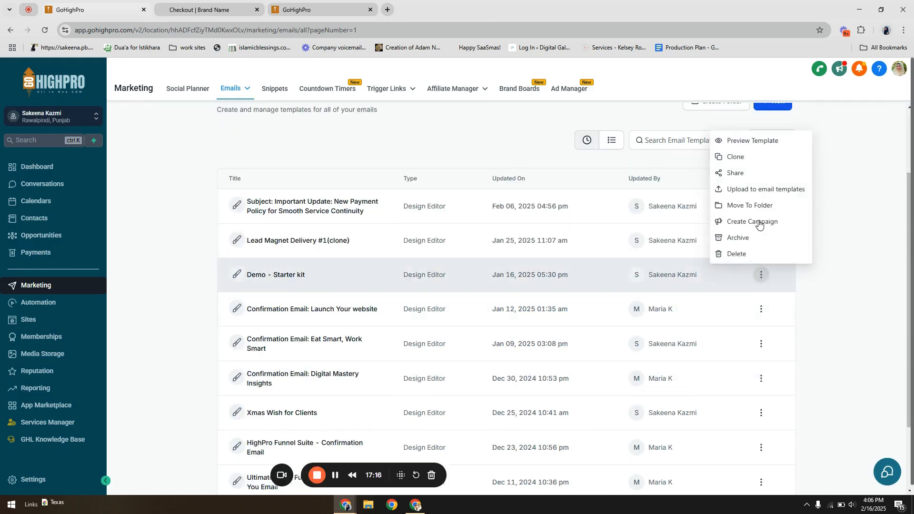
pyautogui.click(747, 158)
pyautogui.moveTo(490, 300); pyautogui.dragTo(389, 298)
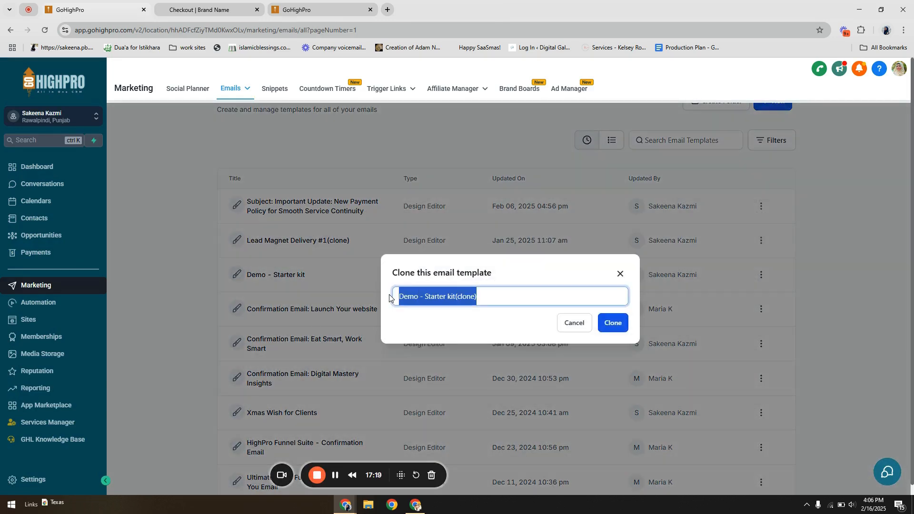
pyautogui.write('Paid disco')
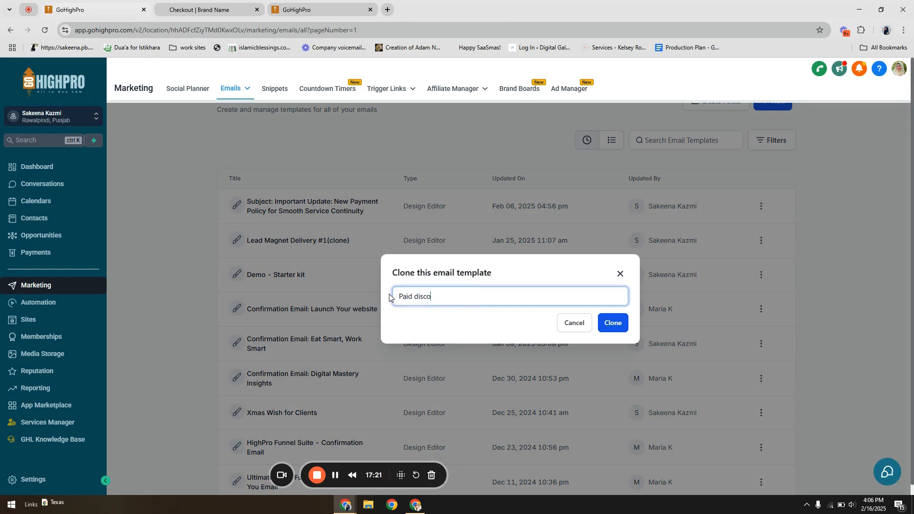
pyautogui.write('very call con')
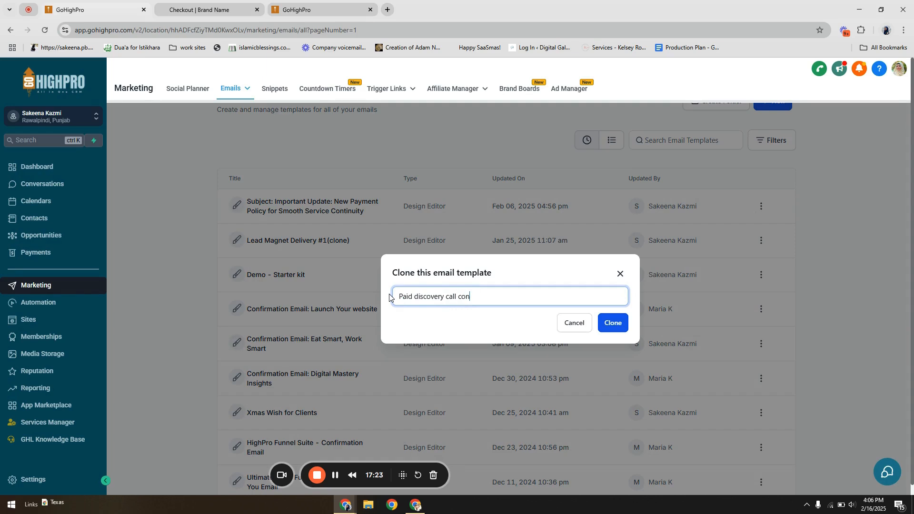
pyautogui.write('firmation')
pyautogui.click(619, 322)
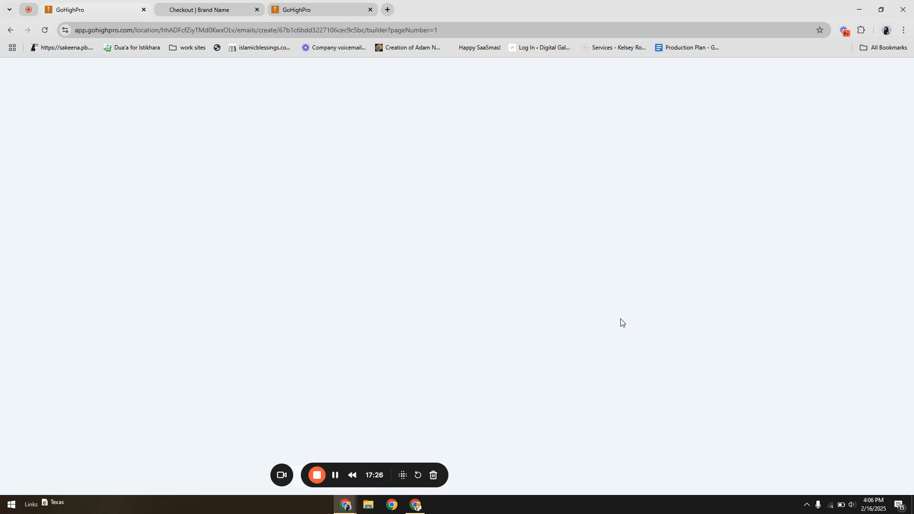
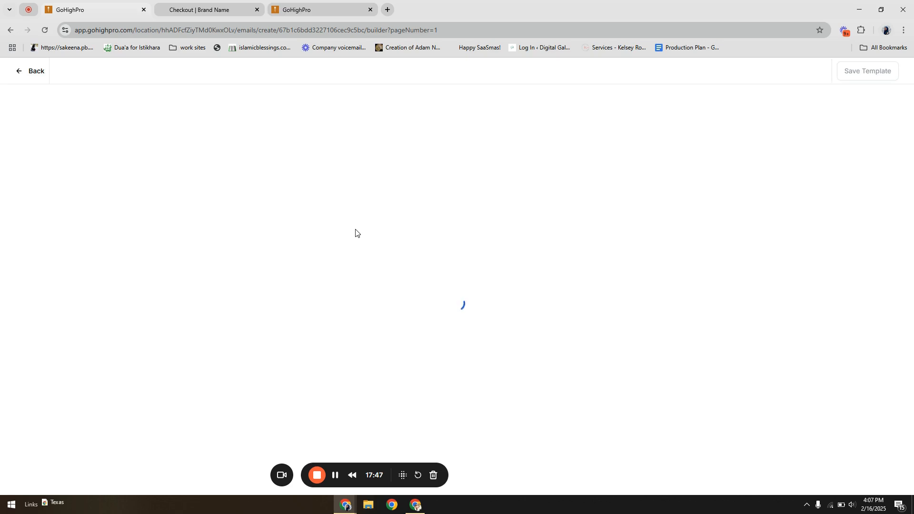
pyautogui.click(831, 504)
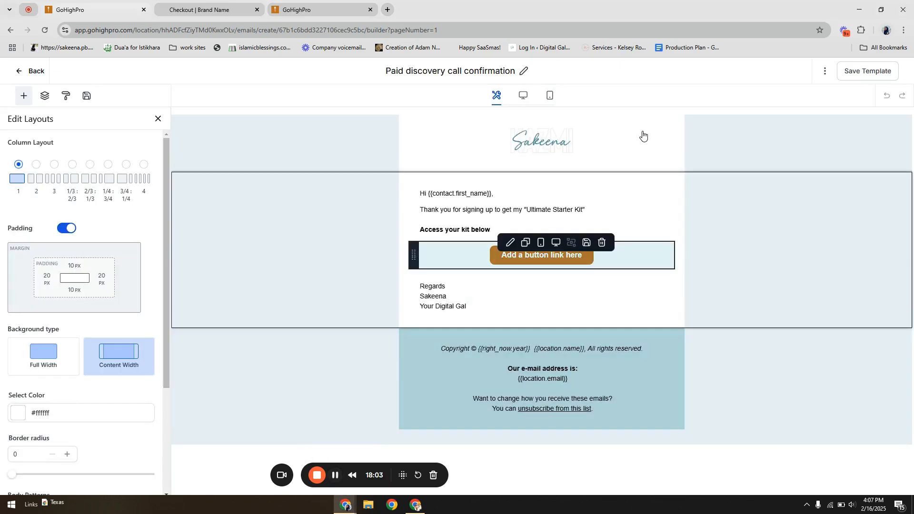
# - Reword the email's thank-you line to read: Thank you for investing in your "Discovery Call"
pyautogui.click(518, 225)
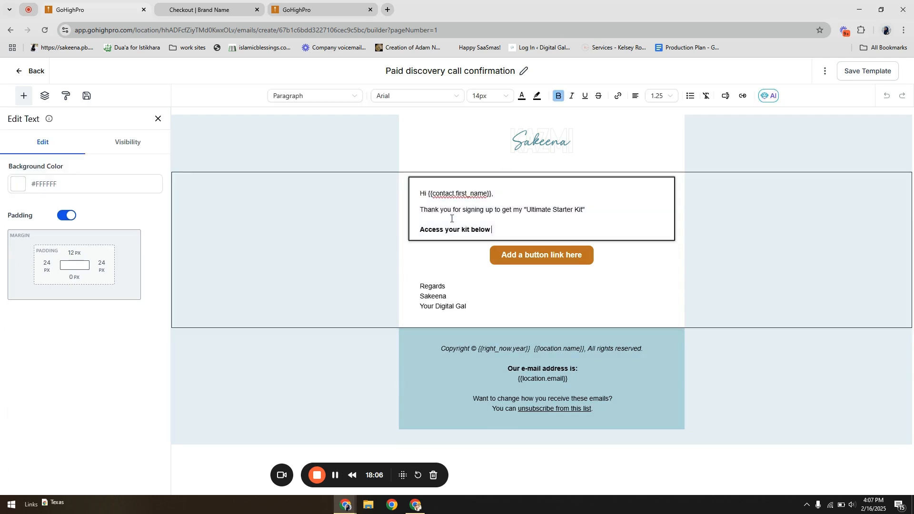
pyautogui.moveTo(590, 209); pyautogui.dragTo(464, 205)
pyautogui.write('my')
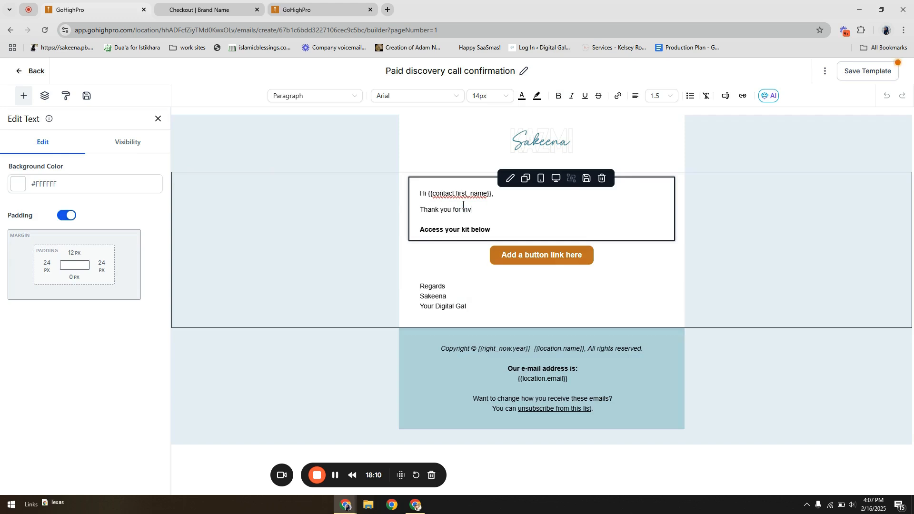
pyautogui.write('vesting in your "Discovery Call')
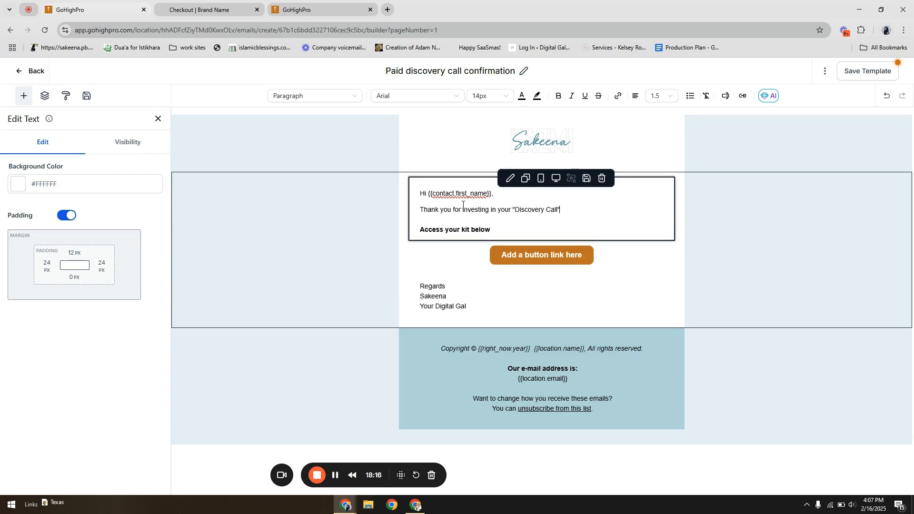
# - Replace the bold line above the button with "Click below to book your call if you haven't already."
pyautogui.moveTo(508, 231); pyautogui.dragTo(430, 223)
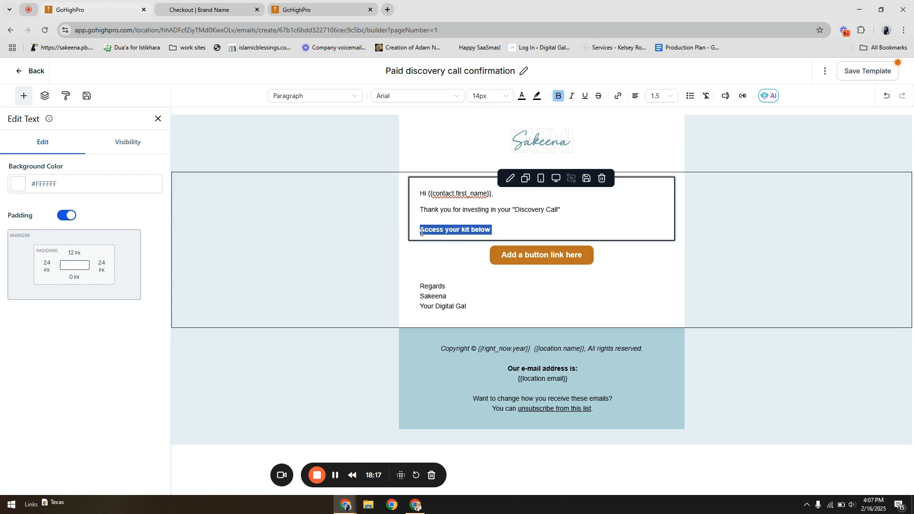
pyautogui.write('Click bel')
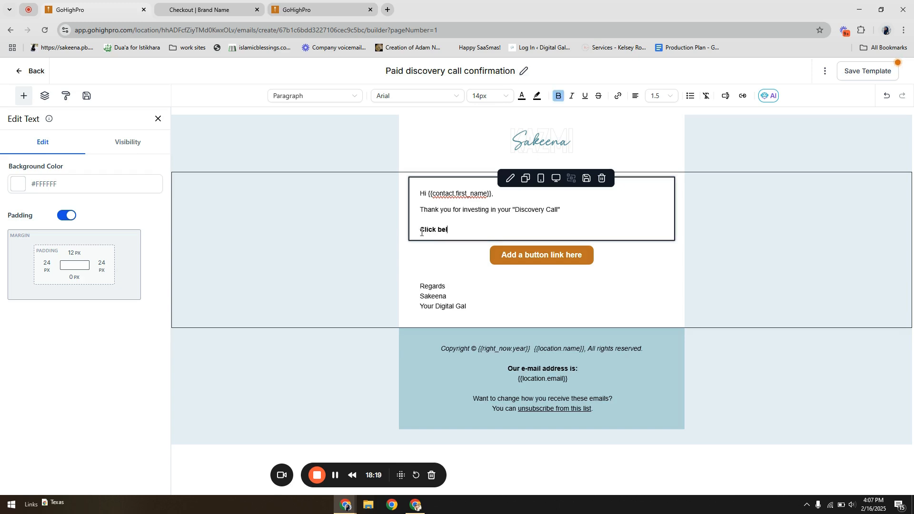
pyautogui.write('ow to book your call if you haven')
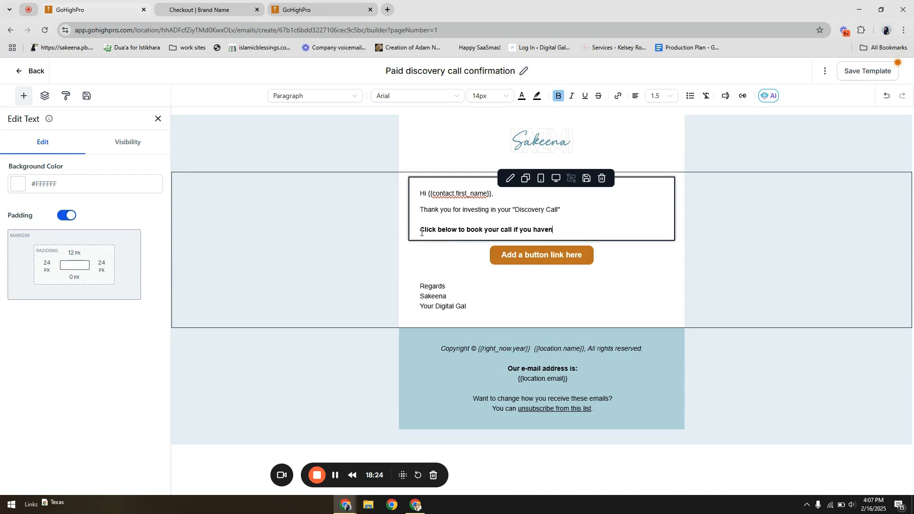
pyautogui.write("'t already.")
# - Change the text of the email's orange button to "Book Here"
pyautogui.click(555, 261)
pyautogui.click(36, 181)
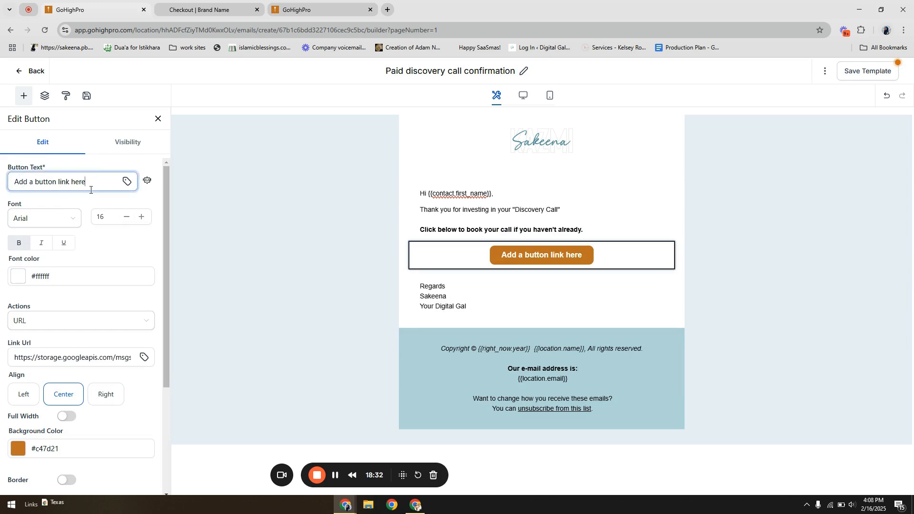
pyautogui.tripleClick(91, 188)
pyautogui.write('Book Here')
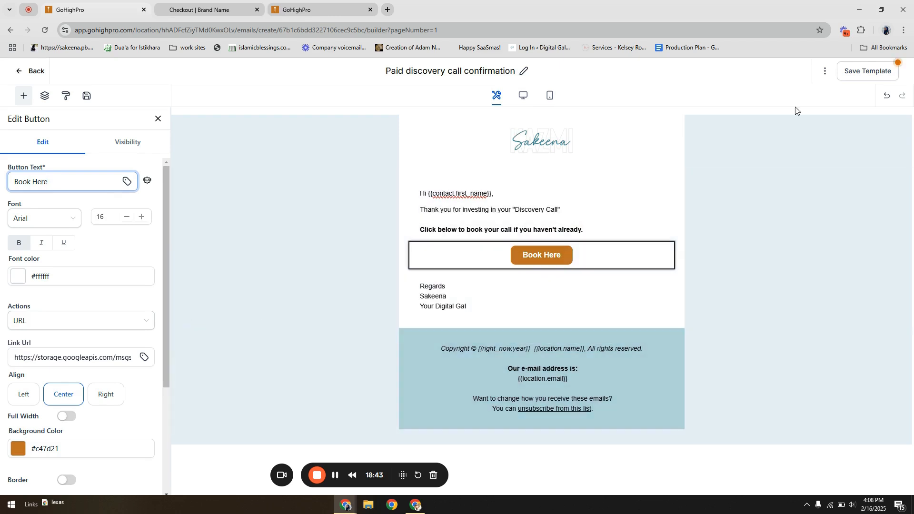
# - Set the template's email subject to "Thank You for Investing in Your Call!" and save the template settings
pyautogui.click(826, 71)
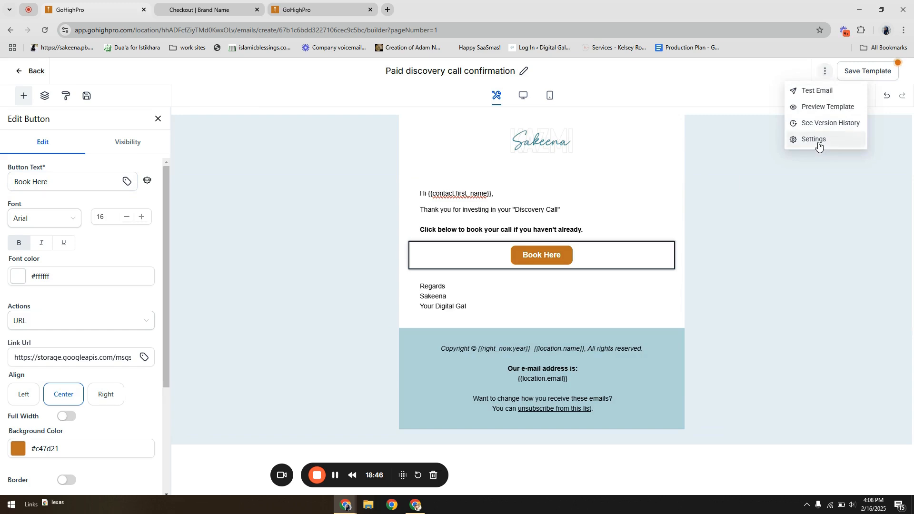
pyautogui.click(819, 139)
pyautogui.tripleClick(767, 261)
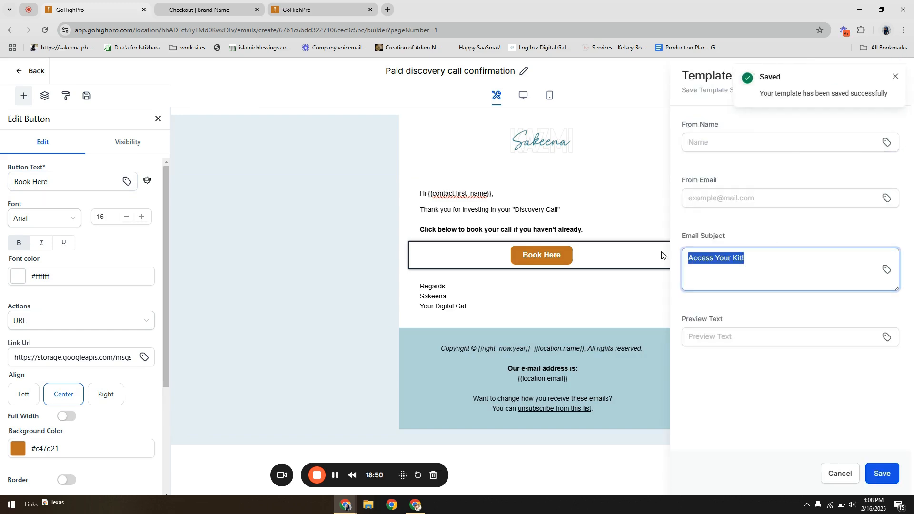
pyautogui.write('Th')
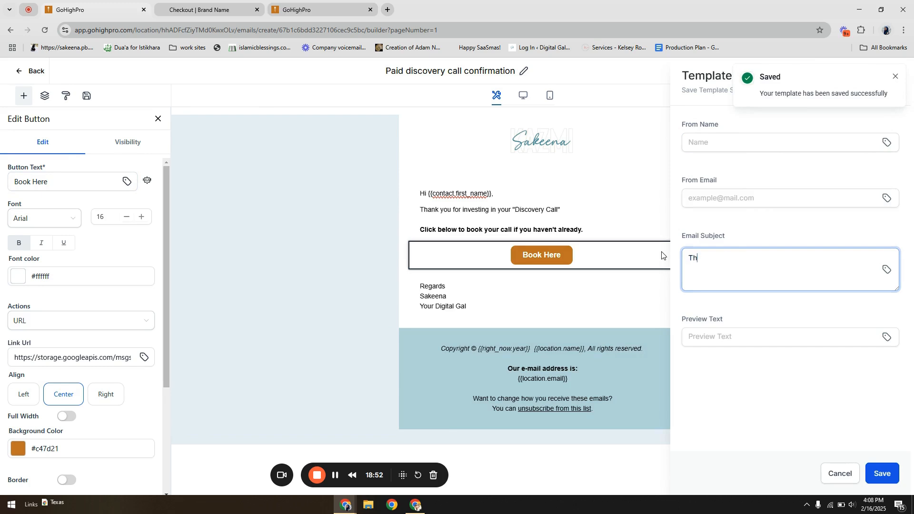
pyautogui.write('ank You for Investing in Your Call!')
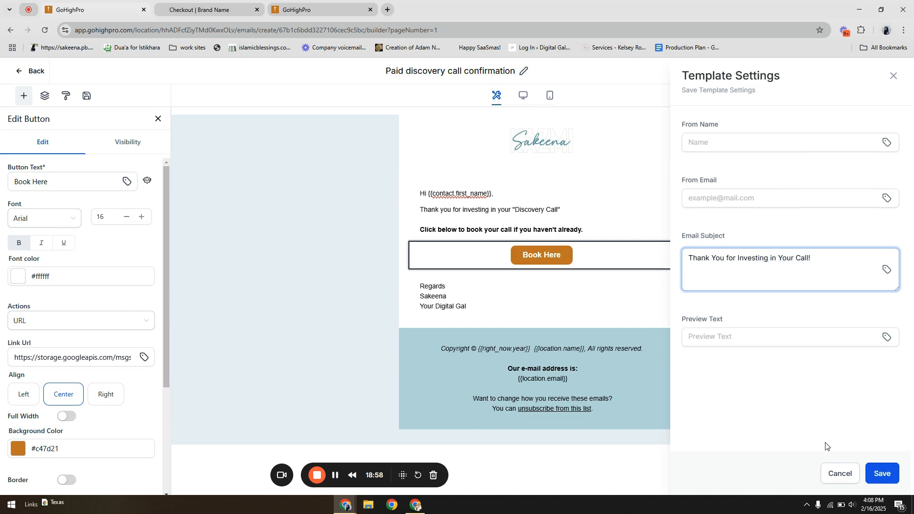
pyautogui.click(882, 473)
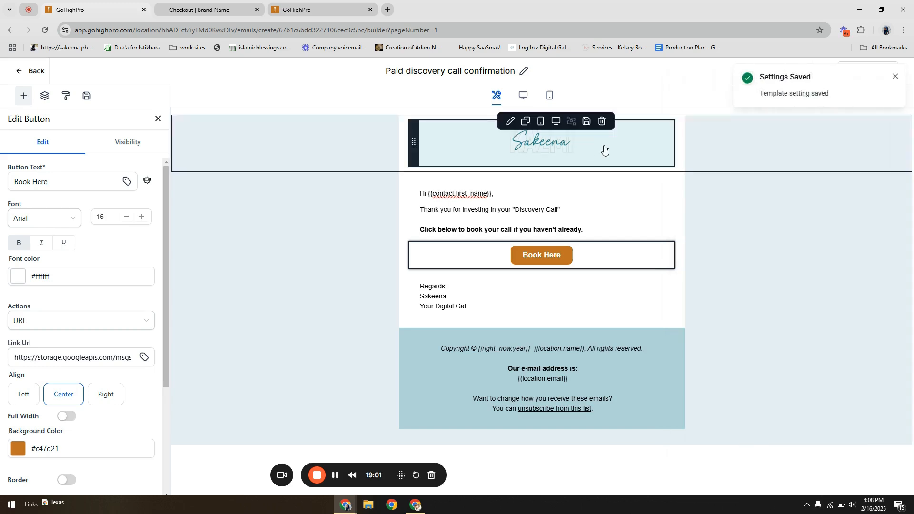
# - Set the email template's content width to 700, save the template and return to the template list
pyautogui.click(66, 96)
pyautogui.click(43, 126)
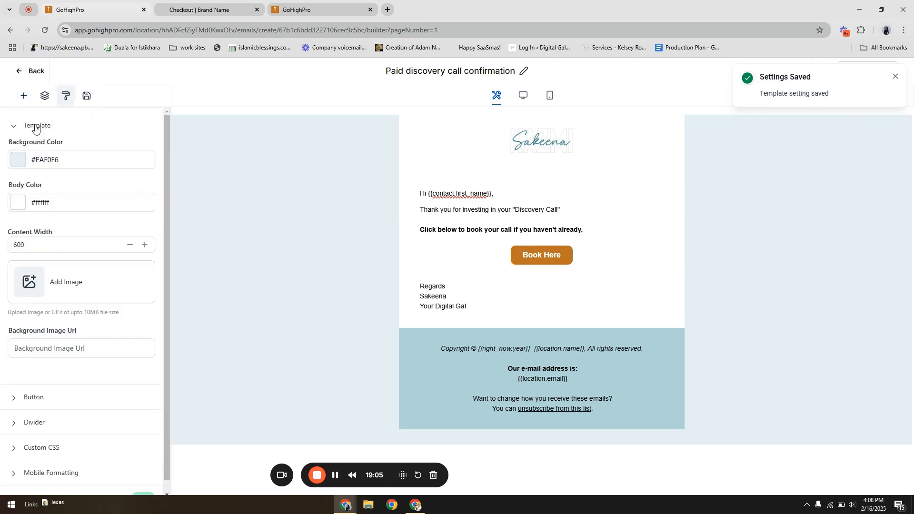
pyautogui.doubleClick(33, 245)
pyautogui.write('700')
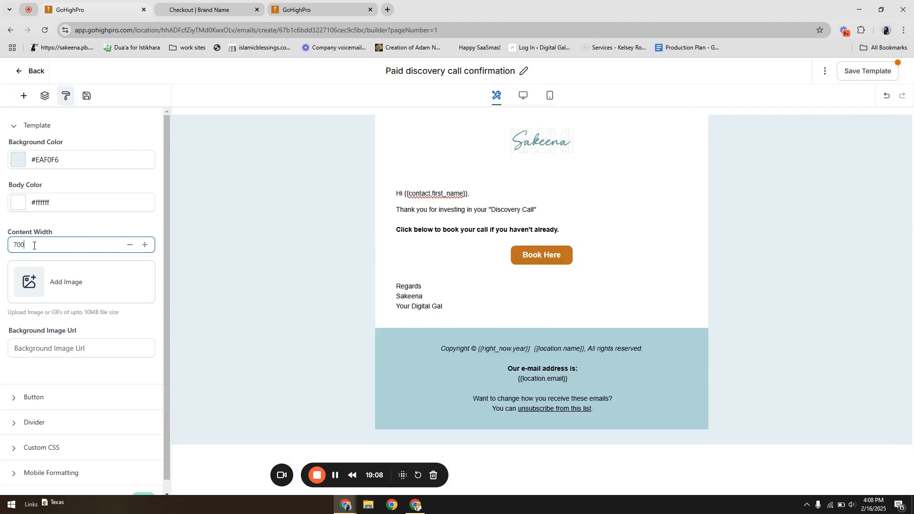
pyautogui.click(888, 73)
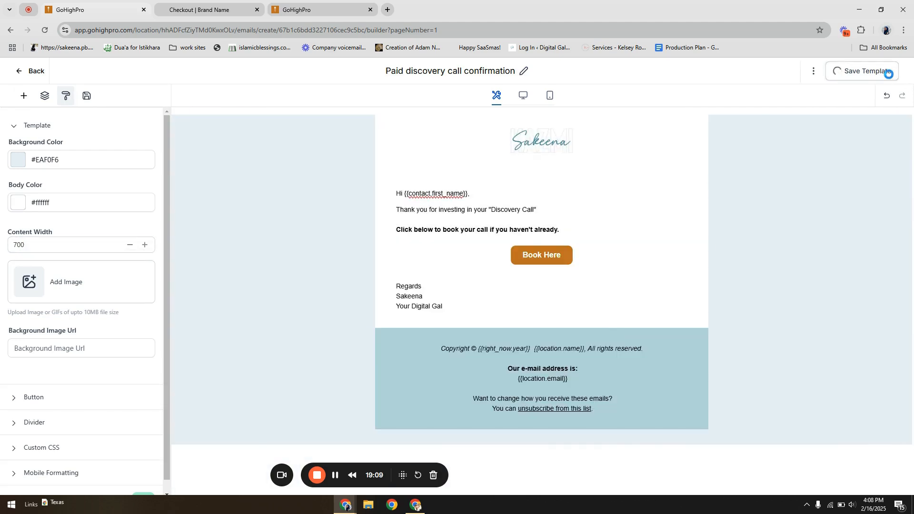
pyautogui.click(31, 76)
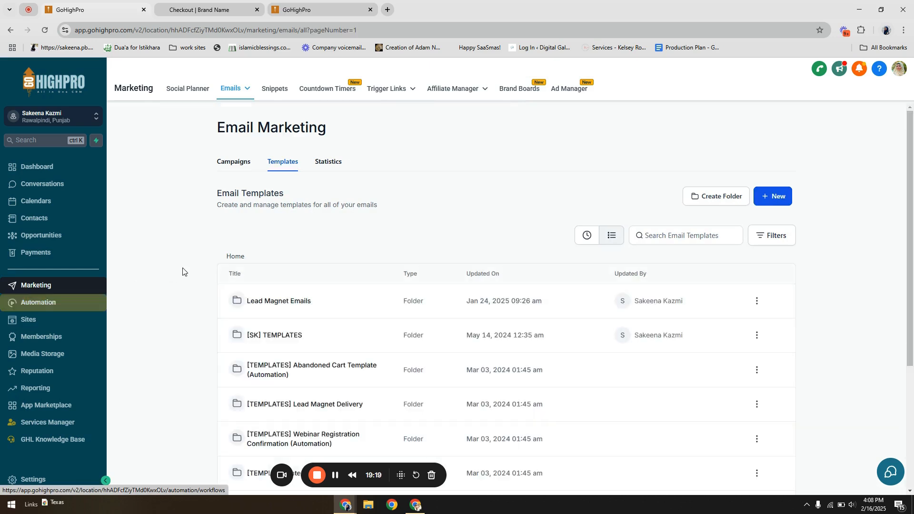
# - Create a new blank automation workflow and name it "Paid Discovery Call Workflow"
pyautogui.click(59, 307)
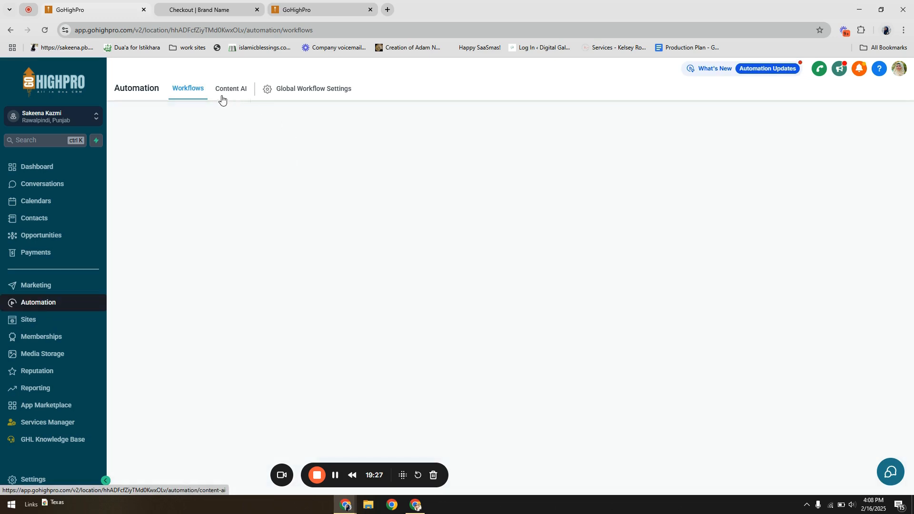
pyautogui.click(786, 135)
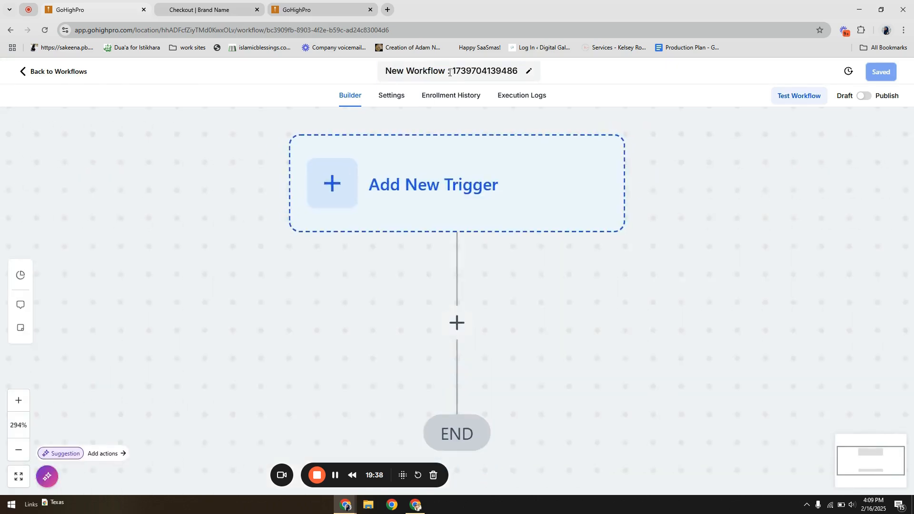
pyautogui.click(449, 72)
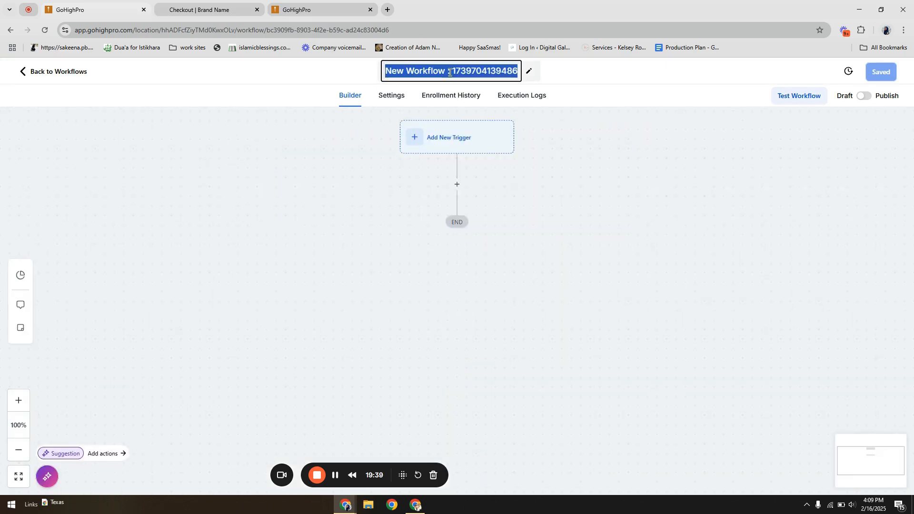
pyautogui.write('Paid Disco')
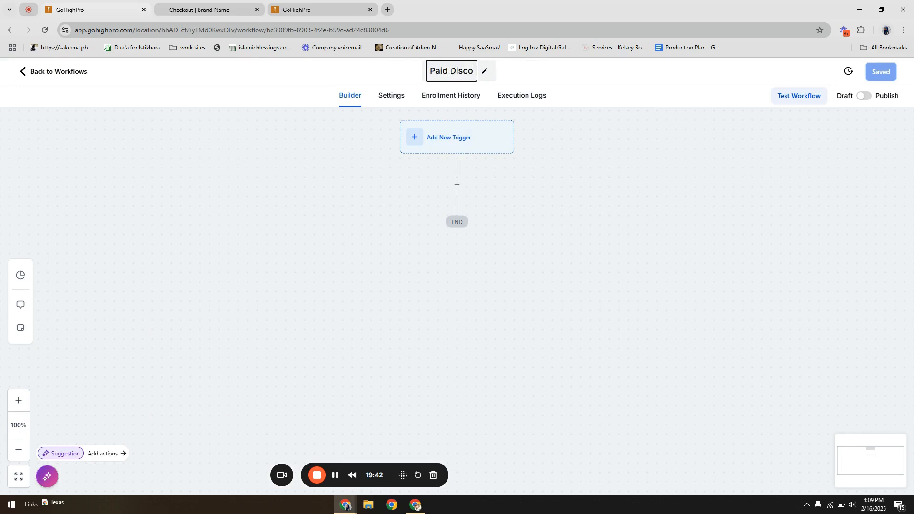
pyautogui.write('very Call Workflow')
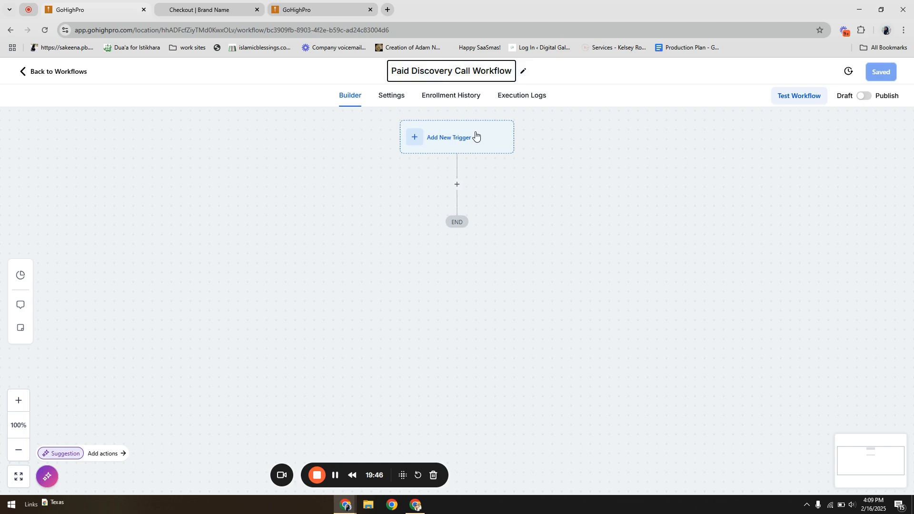
pyautogui.press('Return')
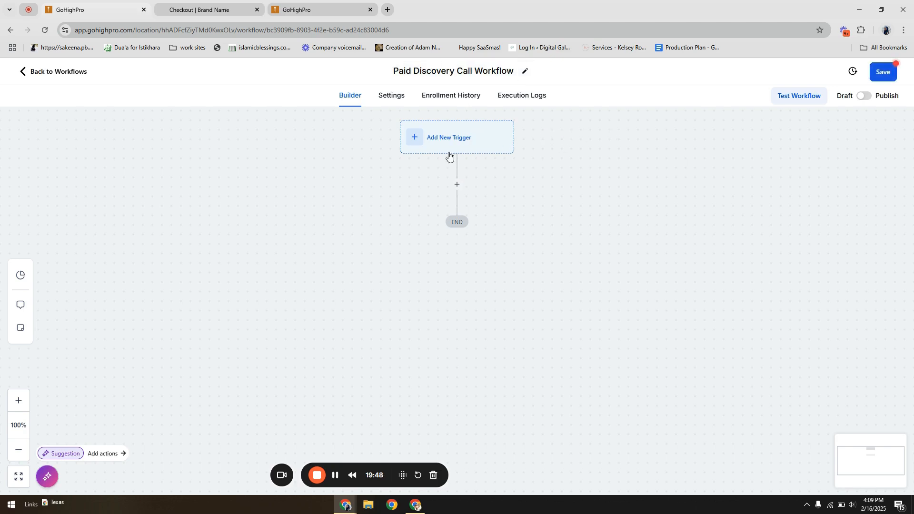
# - Add an Order Submitted trigger to the workflow
pyautogui.click(672, 166)
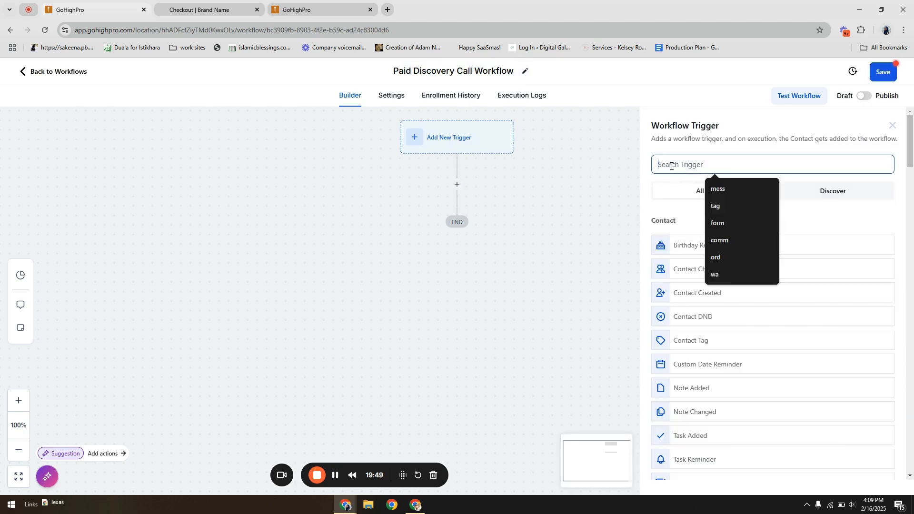
pyautogui.write('order')
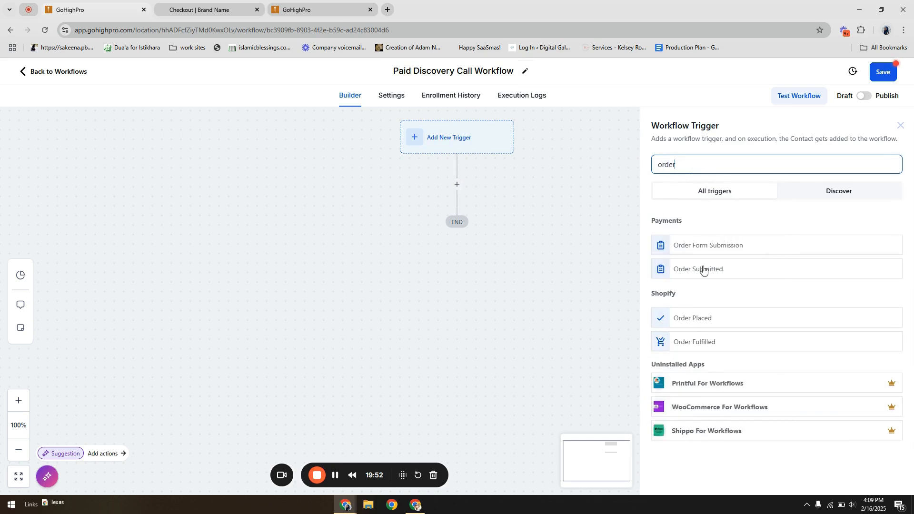
pyautogui.click(704, 270)
# - Filter the trigger so that Global Product is Discovery Call, and save the trigger
pyautogui.click(523, 266)
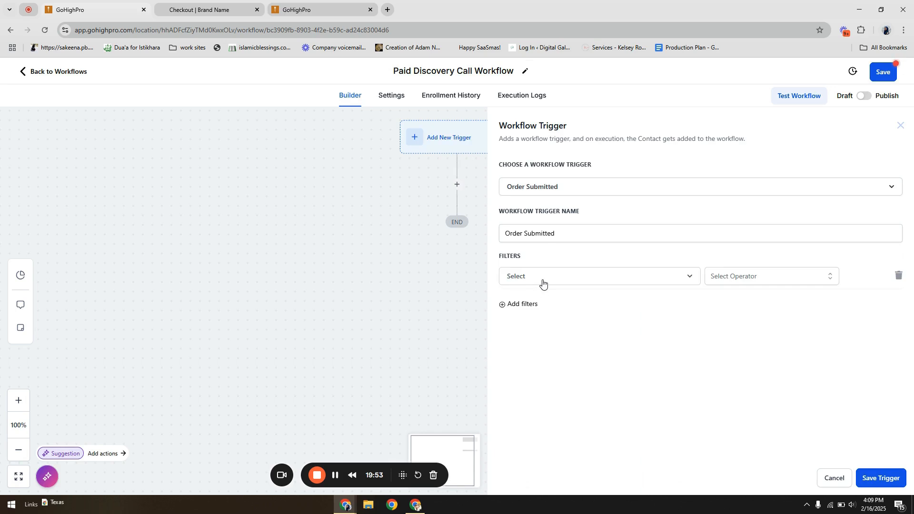
pyautogui.click(543, 281)
pyautogui.click(545, 344)
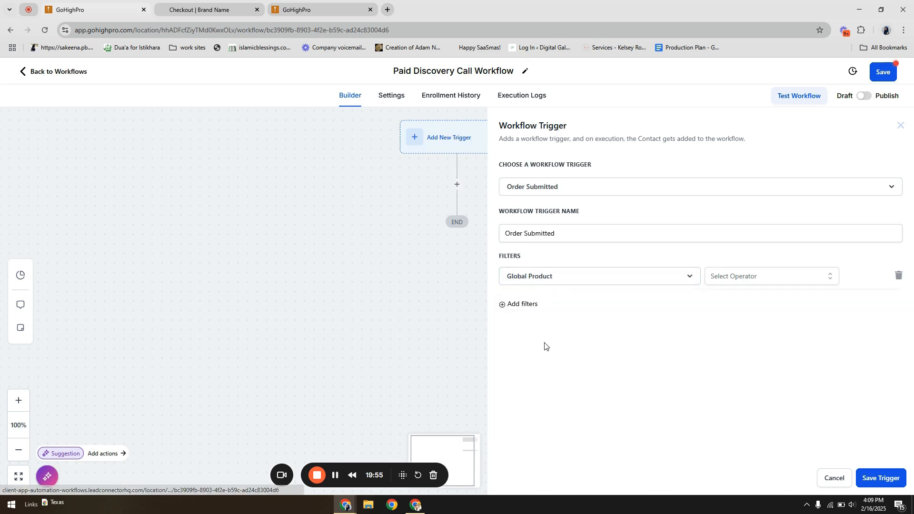
pyautogui.click(765, 276)
pyautogui.click(741, 299)
pyautogui.click(811, 283)
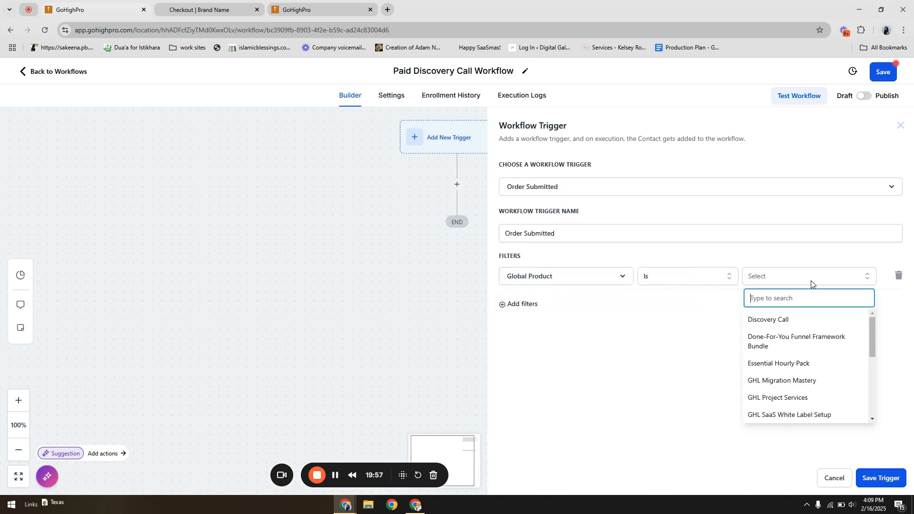
pyautogui.click(803, 320)
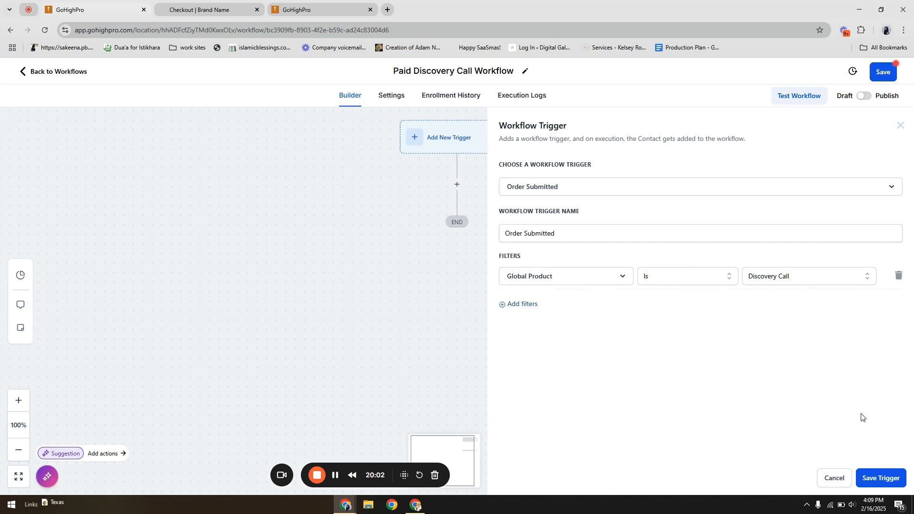
pyautogui.click(881, 476)
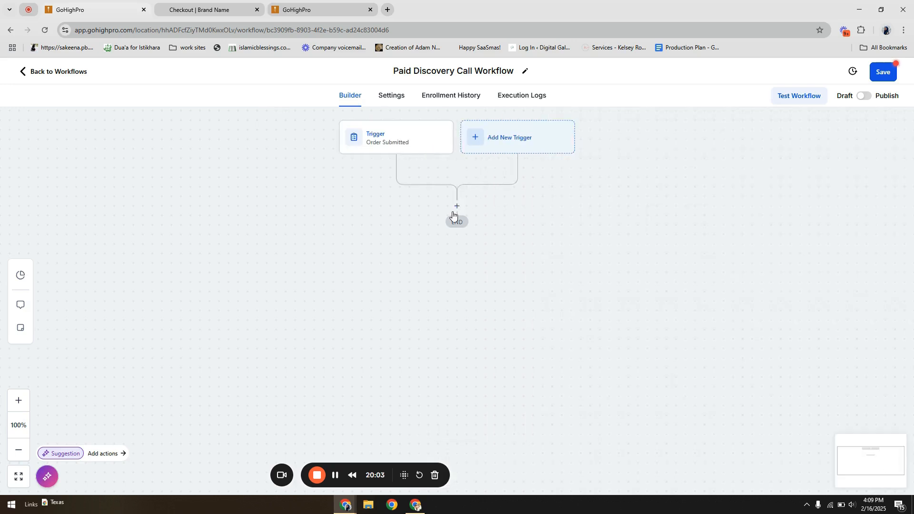
# - Add an Add Contact Tag action after the trigger with a new tag "paid discovery call" and save it
pyautogui.click(456, 208)
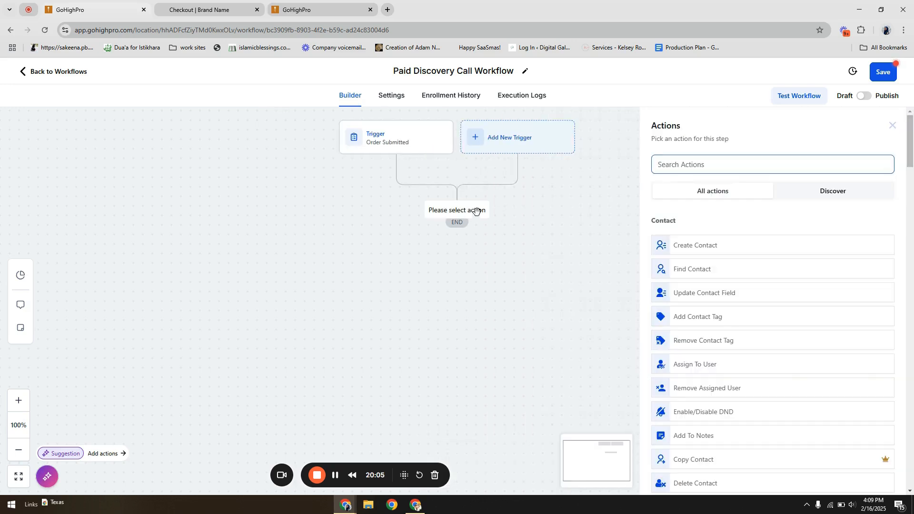
pyautogui.write('tag')
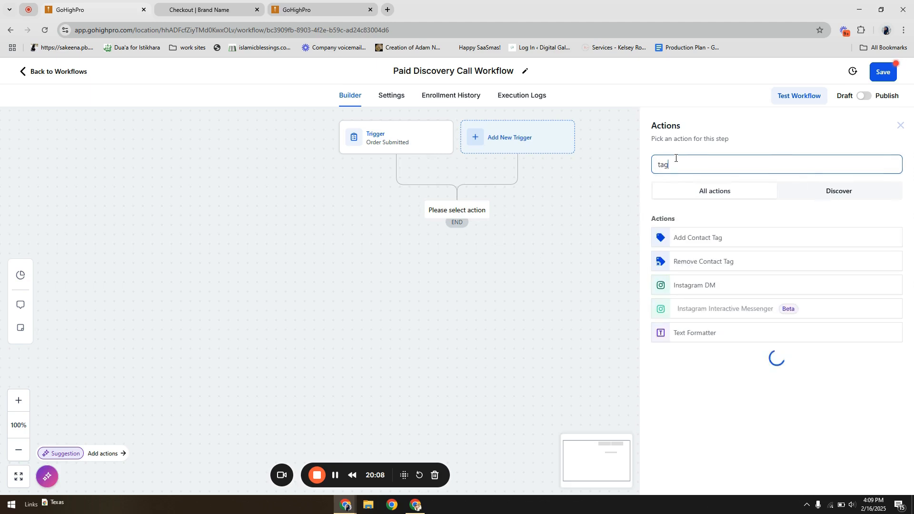
pyautogui.click(708, 245)
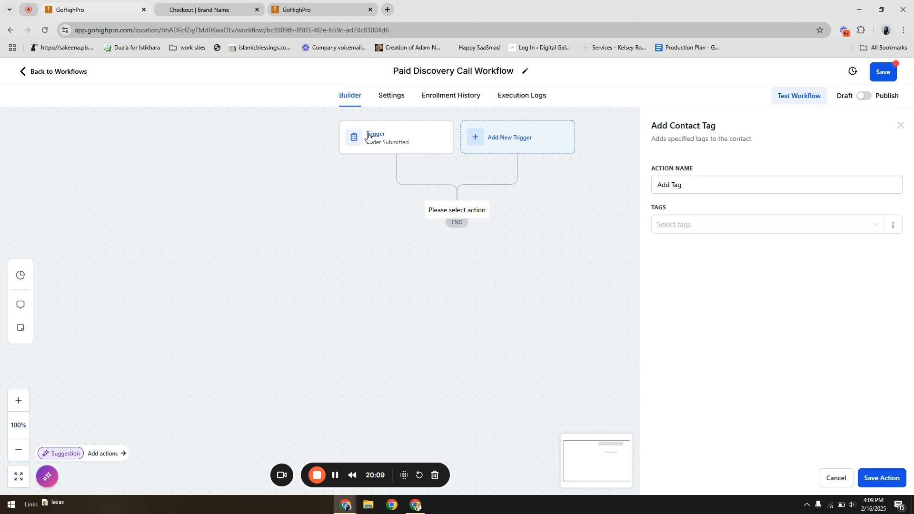
pyautogui.click(693, 226)
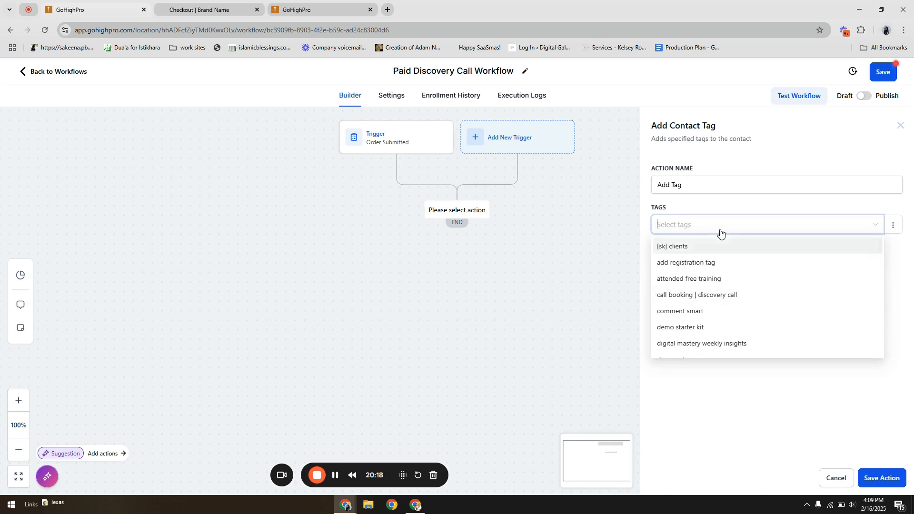
pyautogui.write('paid discove')
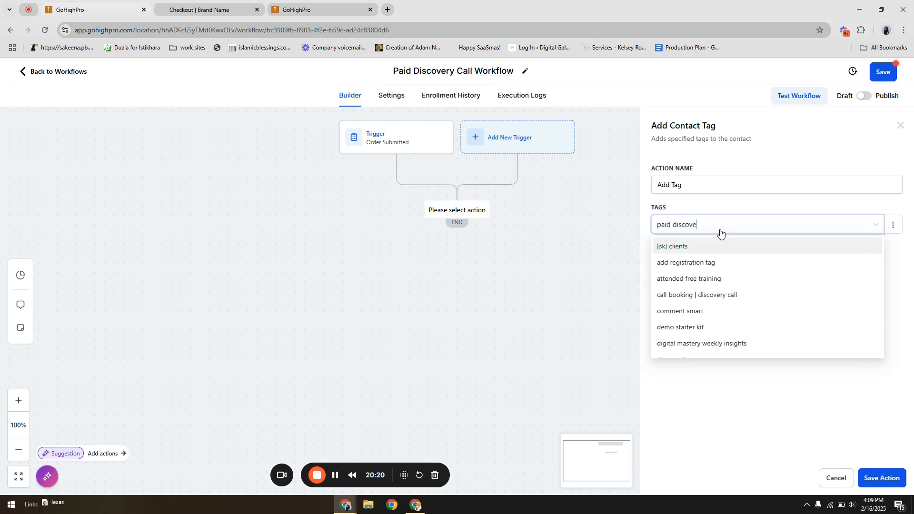
pyautogui.write('ry call')
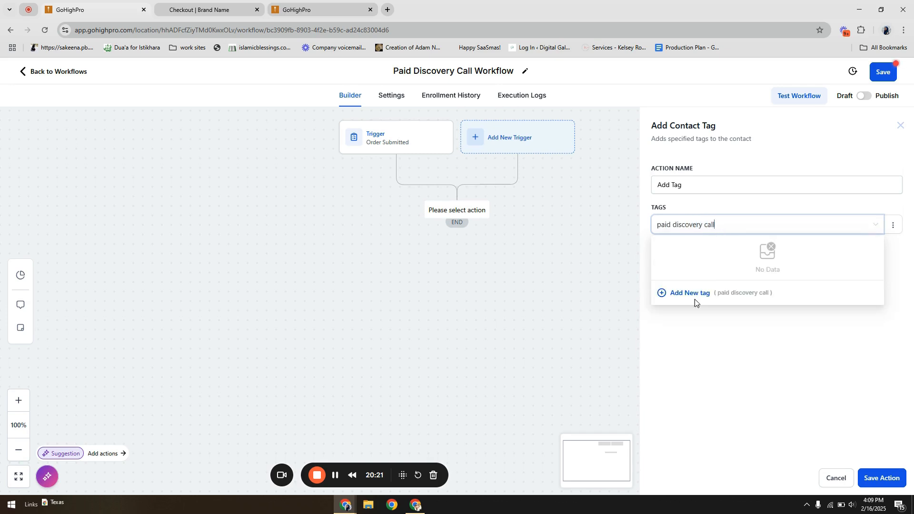
pyautogui.click(693, 294)
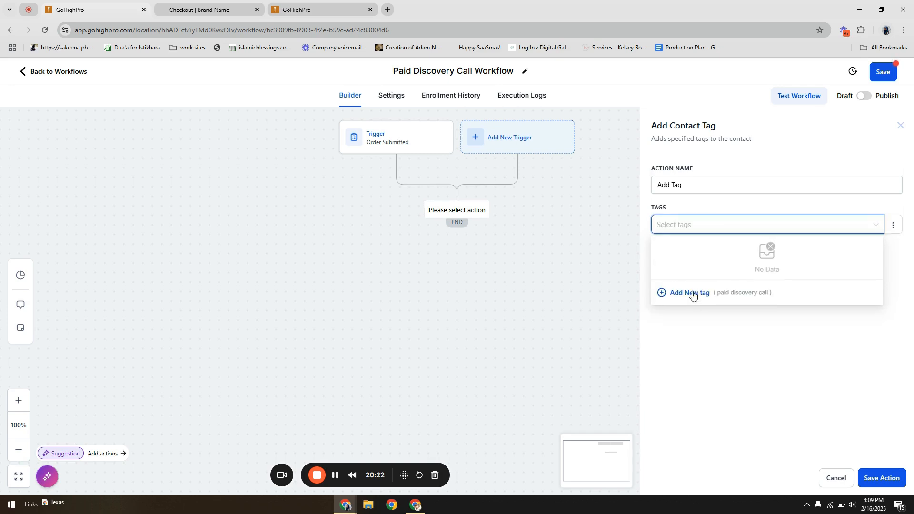
pyautogui.click(882, 478)
# - Add a Send Email action after the Add Tag action
pyautogui.click(457, 263)
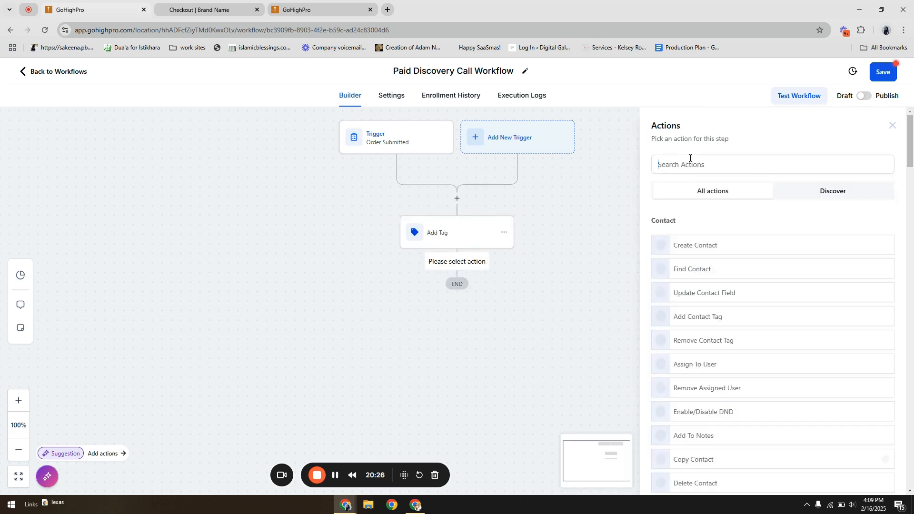
pyautogui.write('send')
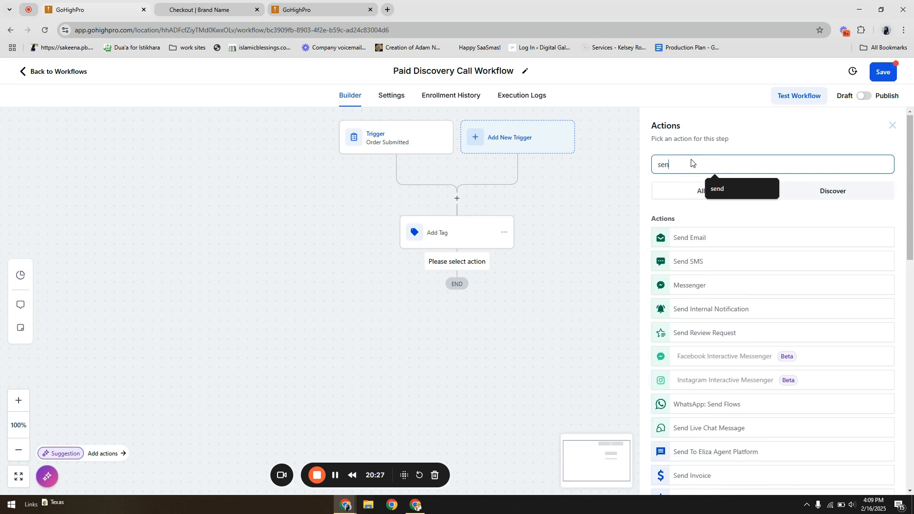
pyautogui.click(707, 239)
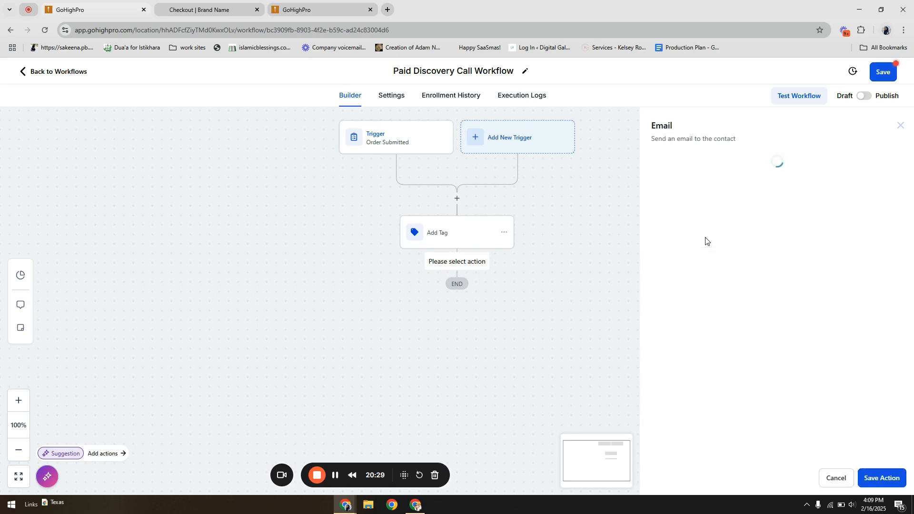
# - Use the "Paid discovery call confirmation" template for the email action and save the action
pyautogui.scroll(-5, 705, 200)
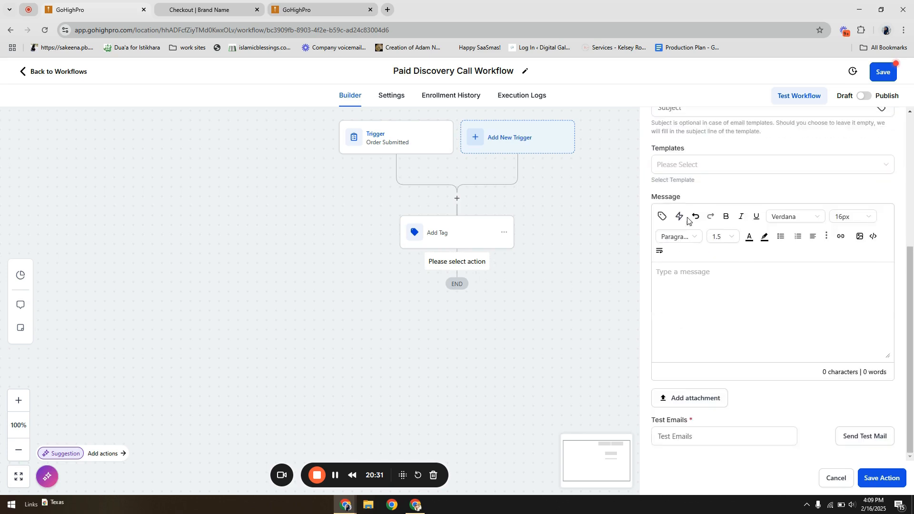
pyautogui.click(703, 165)
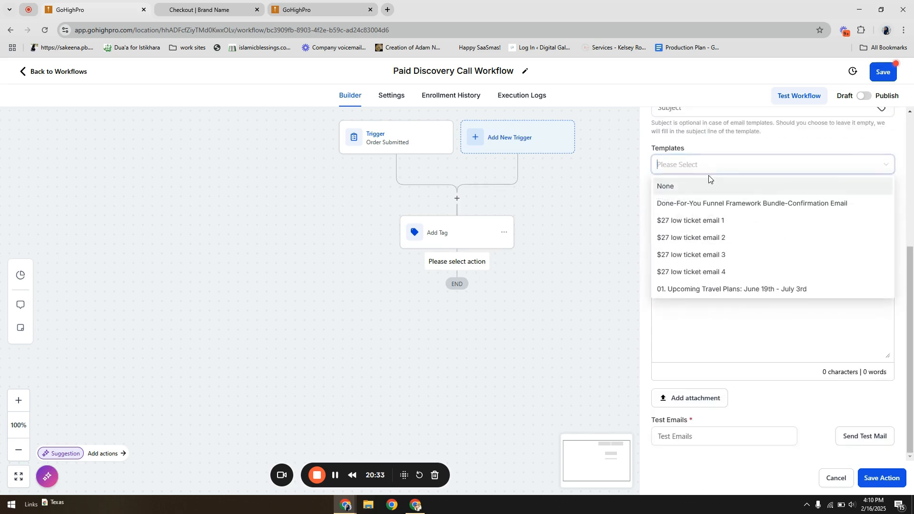
pyautogui.write('paid')
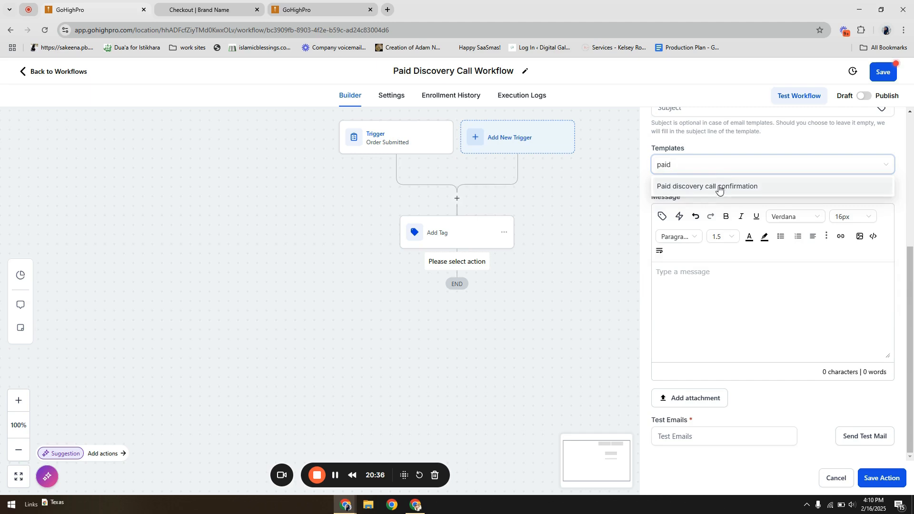
pyautogui.click(721, 189)
pyautogui.moveTo(725, 302)
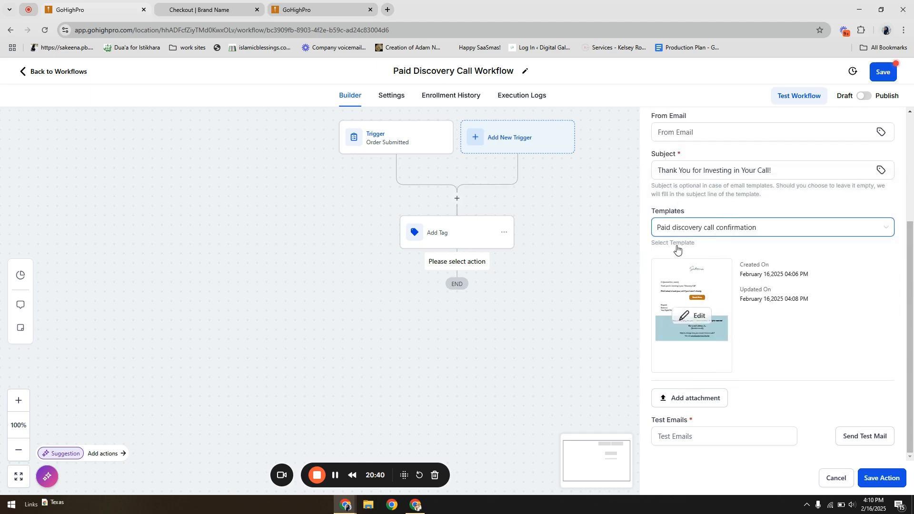
pyautogui.scroll(3, 690, 299)
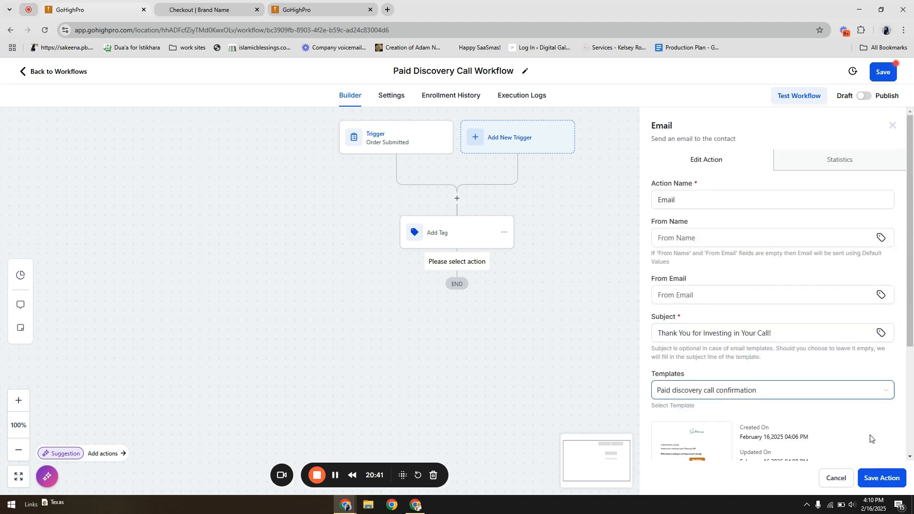
pyautogui.click(700, 240)
pyautogui.click(718, 241)
pyautogui.click(881, 477)
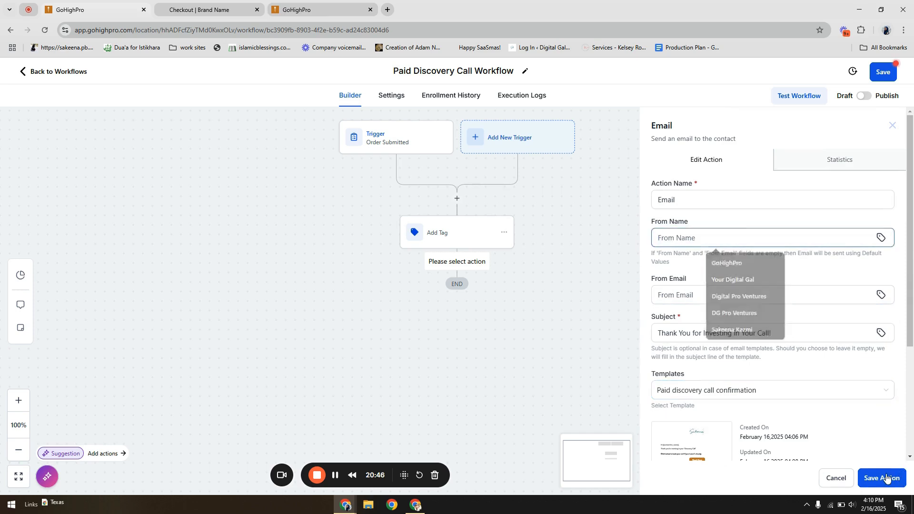
# - Set the workflow's default sender name and email to the custom values Friendly Sender Name and Sender Email Address, and save the workflow
pyautogui.click(392, 101)
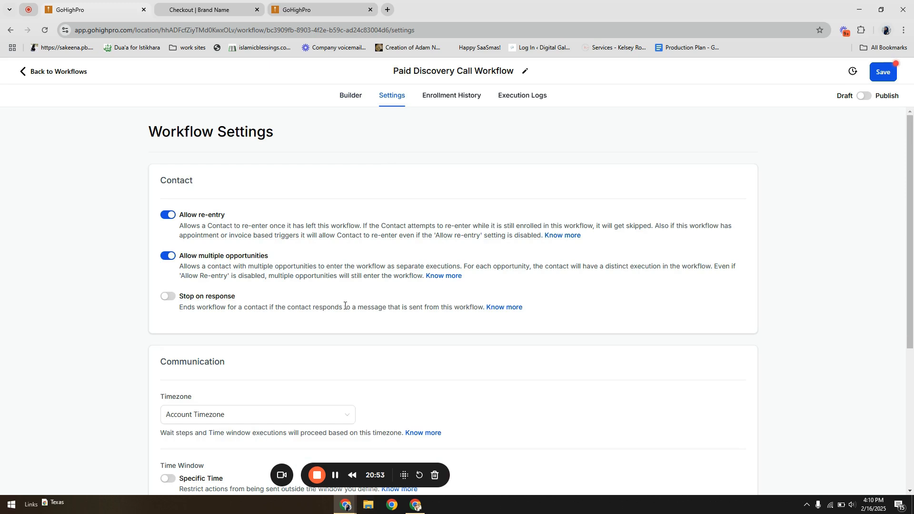
pyautogui.scroll(-5, 345, 306)
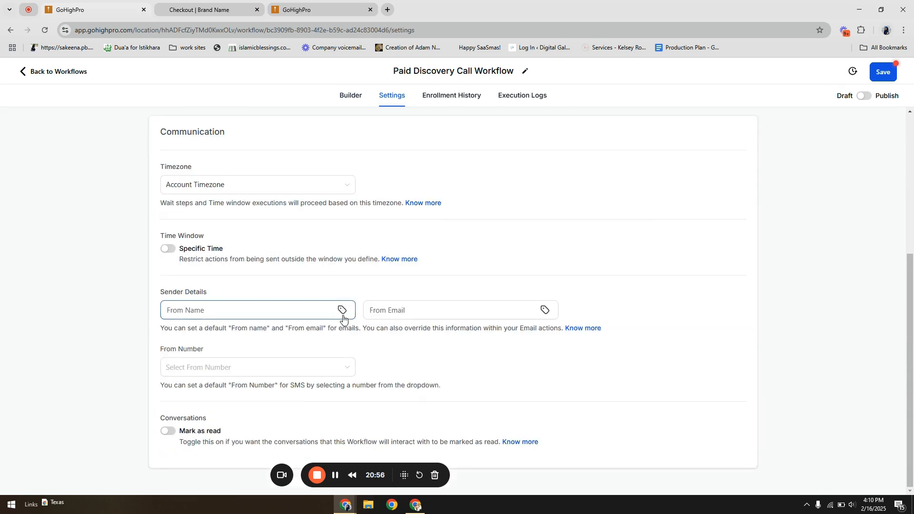
pyautogui.click(343, 313)
pyautogui.click(324, 288)
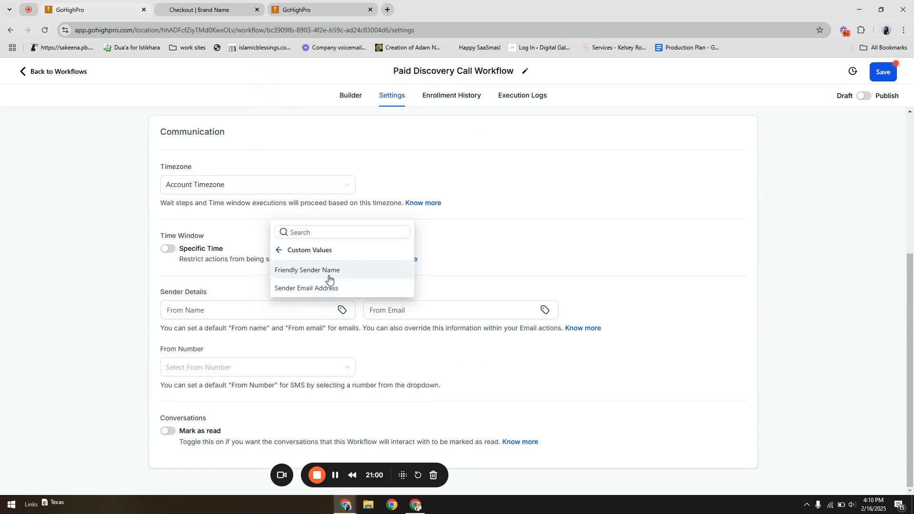
pyautogui.click(333, 271)
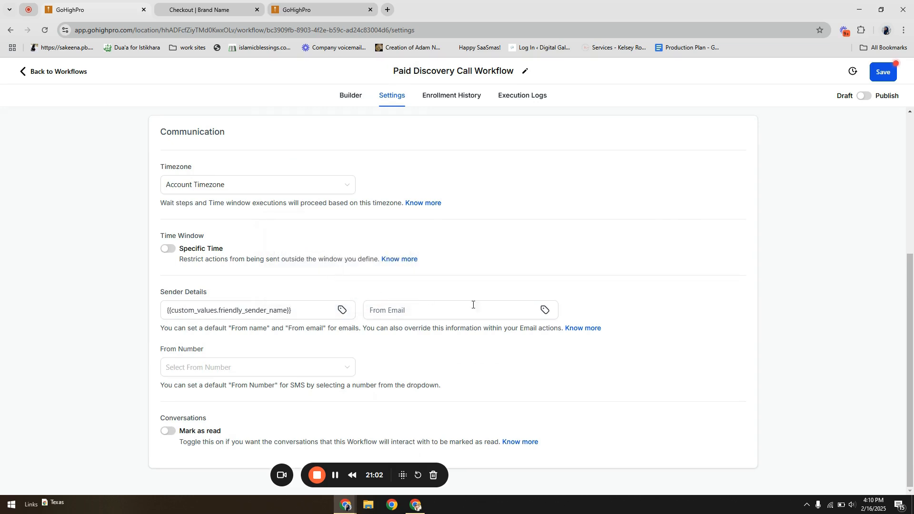
pyautogui.click(546, 310)
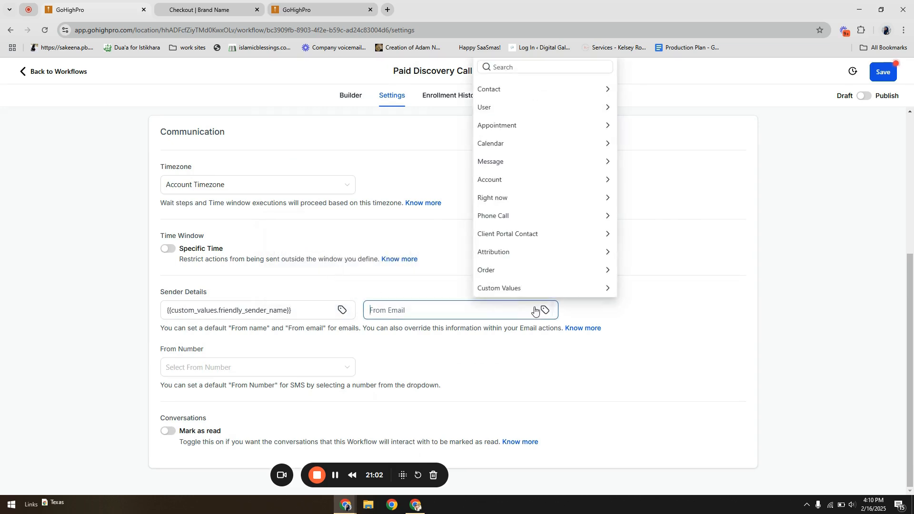
pyautogui.click(506, 292)
pyautogui.click(508, 291)
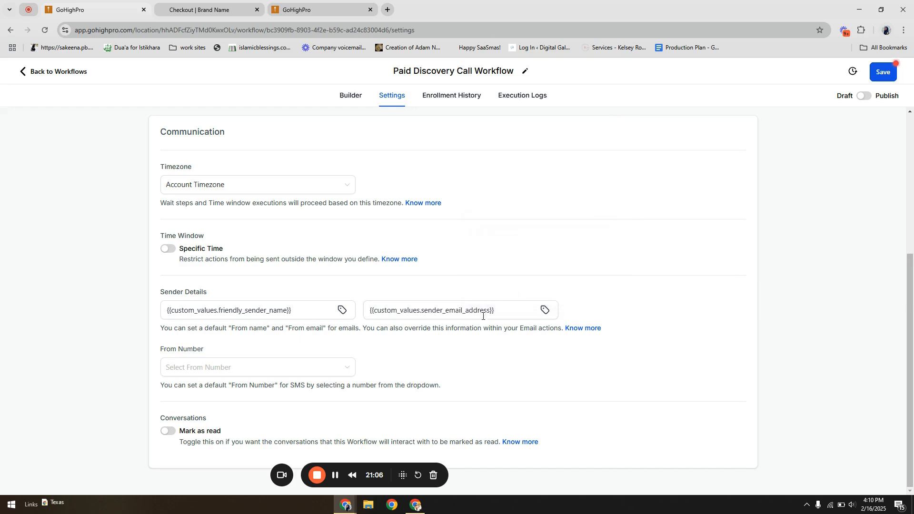
pyautogui.click(884, 72)
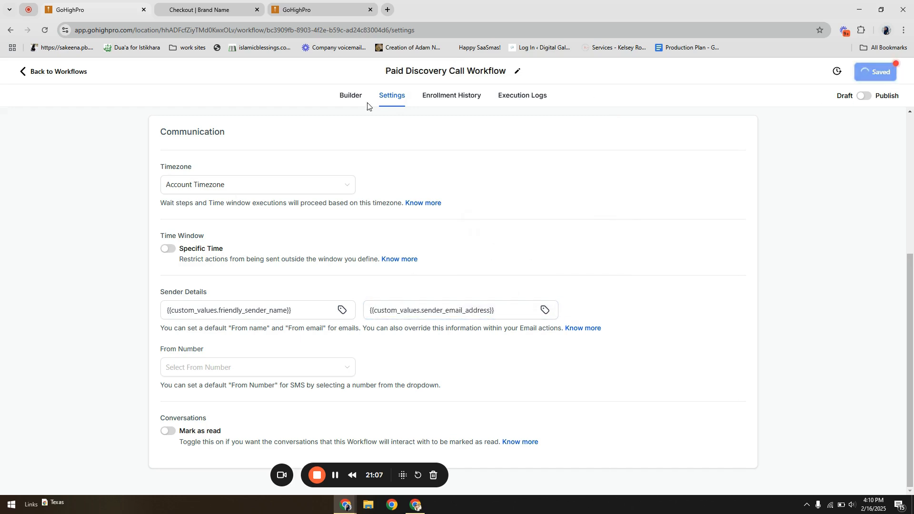
# - Return to the workflow builder and add a Send Internal Notification action after the Email action
pyautogui.click(351, 103)
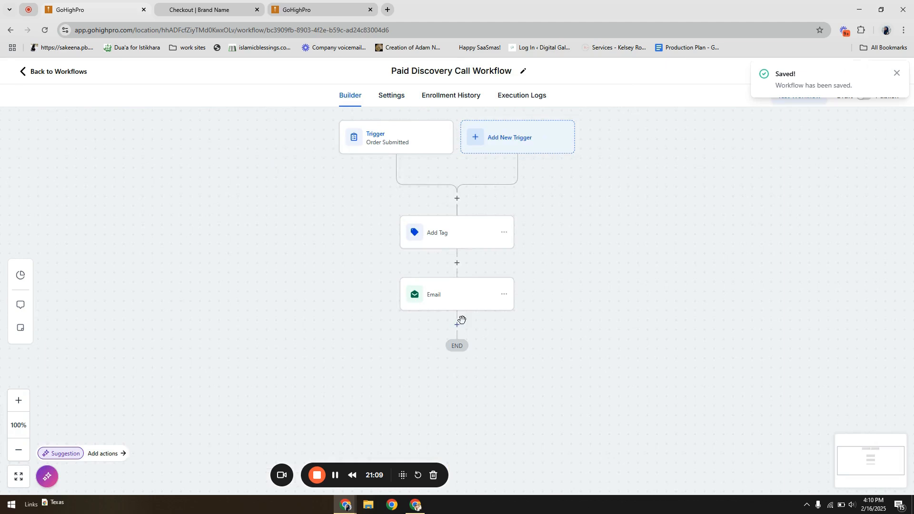
pyautogui.click(458, 326)
pyautogui.write('noti')
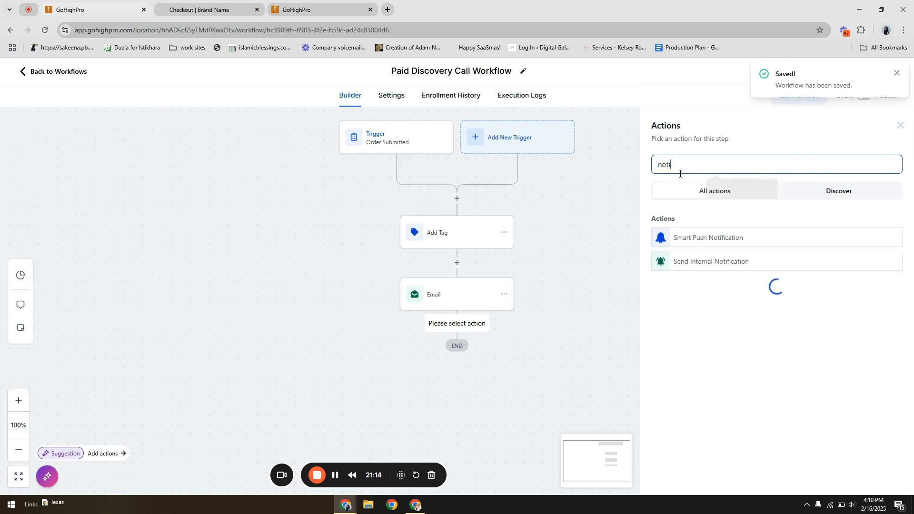
pyautogui.click(730, 262)
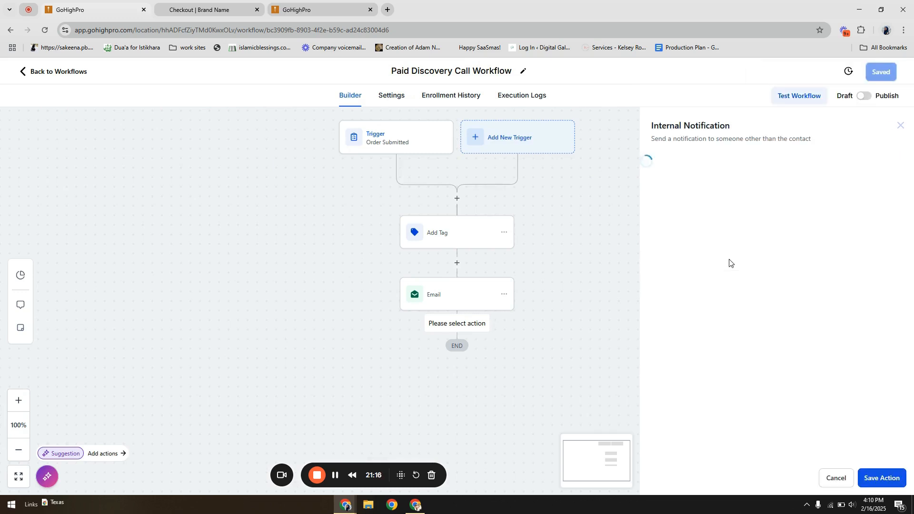
pyautogui.click(692, 226)
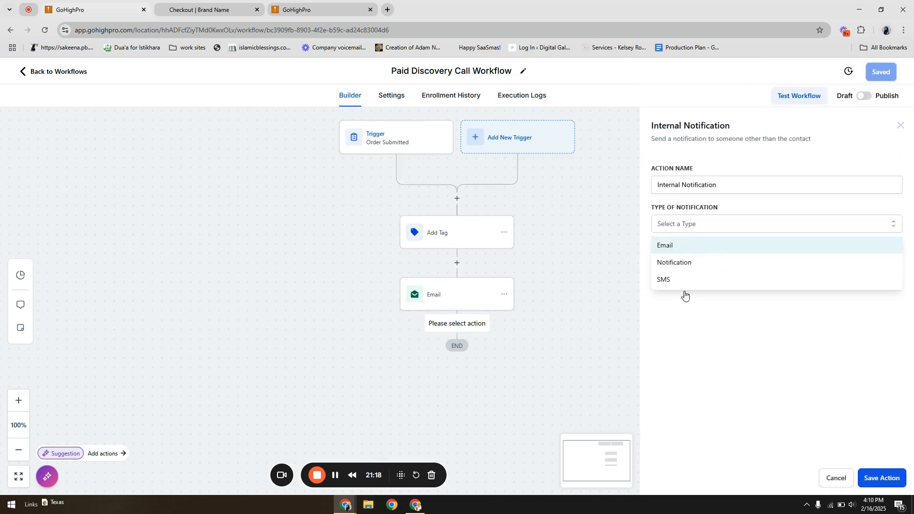
pyautogui.click(723, 248)
pyautogui.scroll(-2, 700, 309)
pyautogui.click(696, 283)
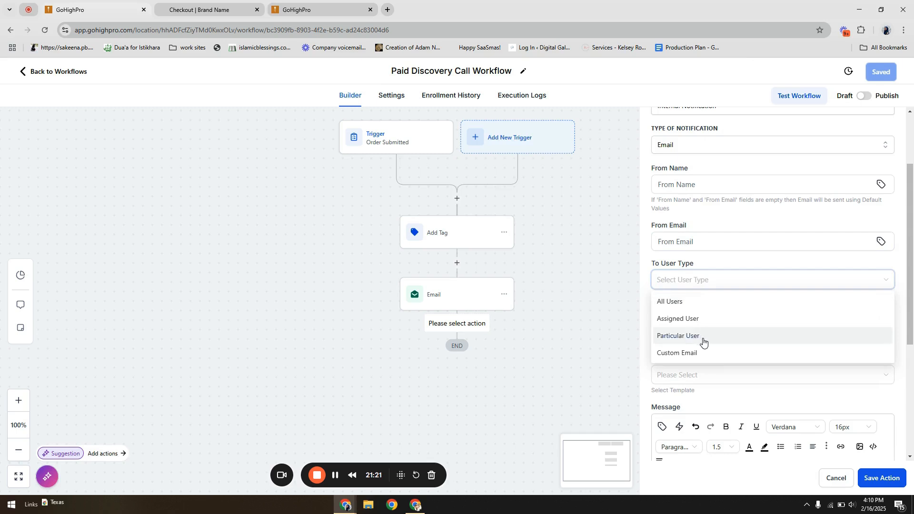
pyautogui.click(699, 337)
pyautogui.click(709, 320)
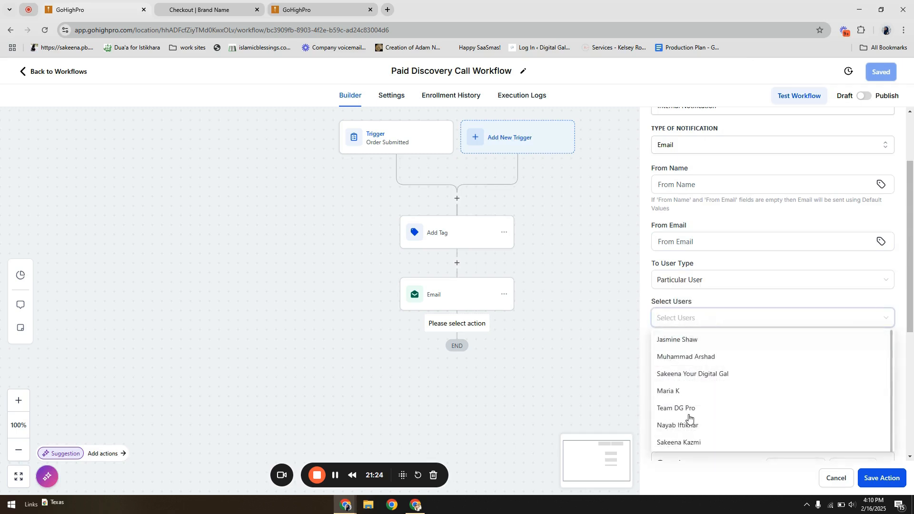
pyautogui.click(693, 441)
pyautogui.click(852, 294)
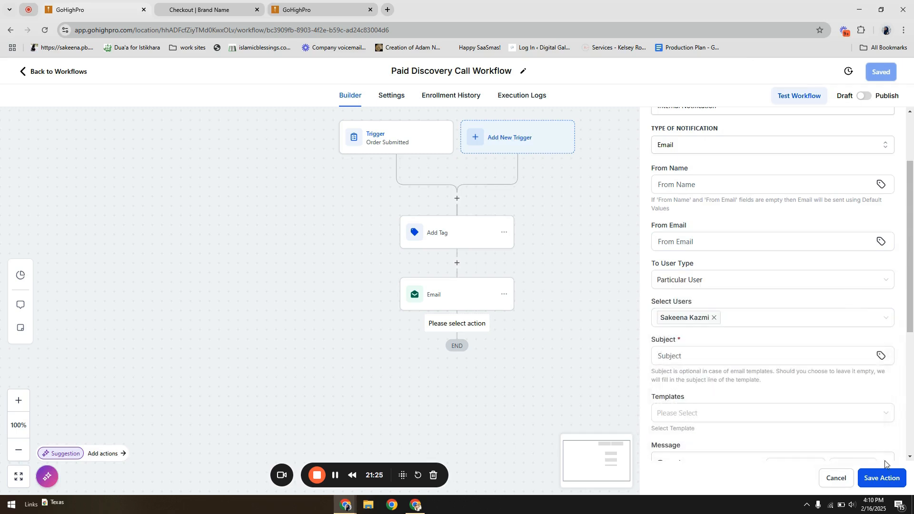
pyautogui.click(875, 481)
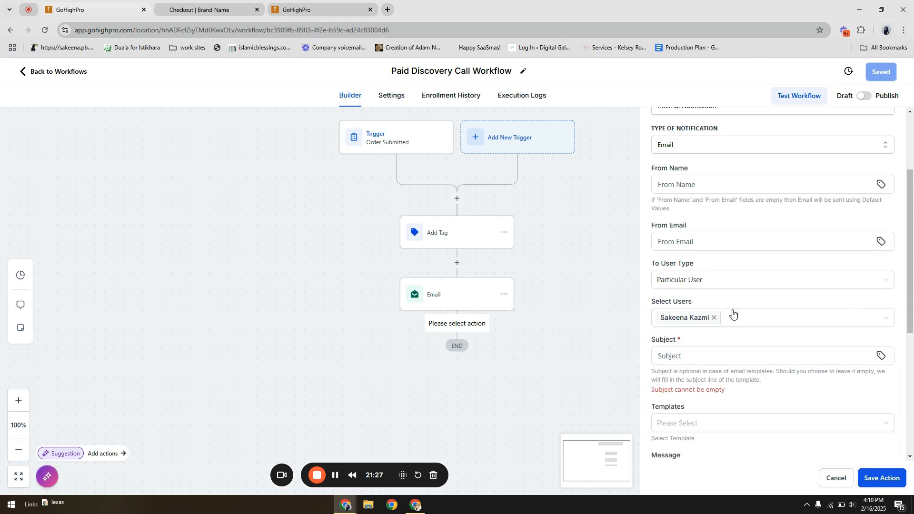
pyautogui.scroll(-3, 824, 440)
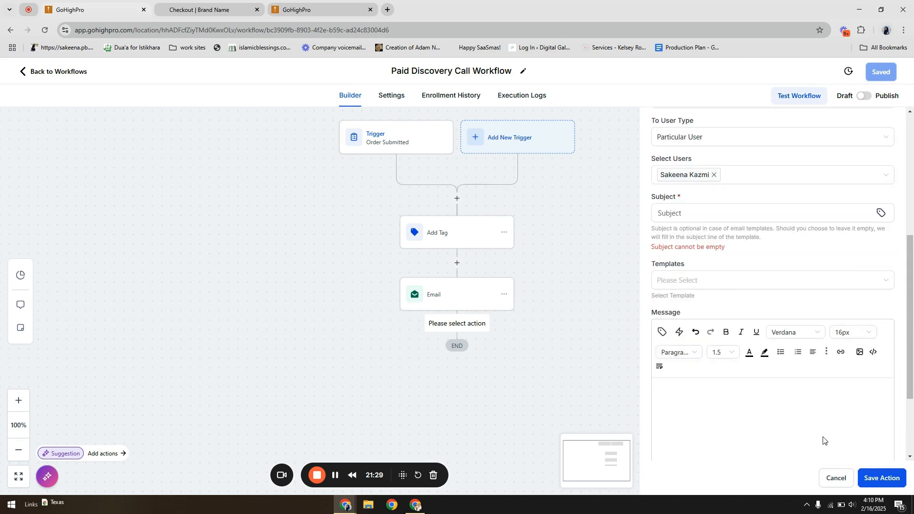
pyautogui.click(836, 479)
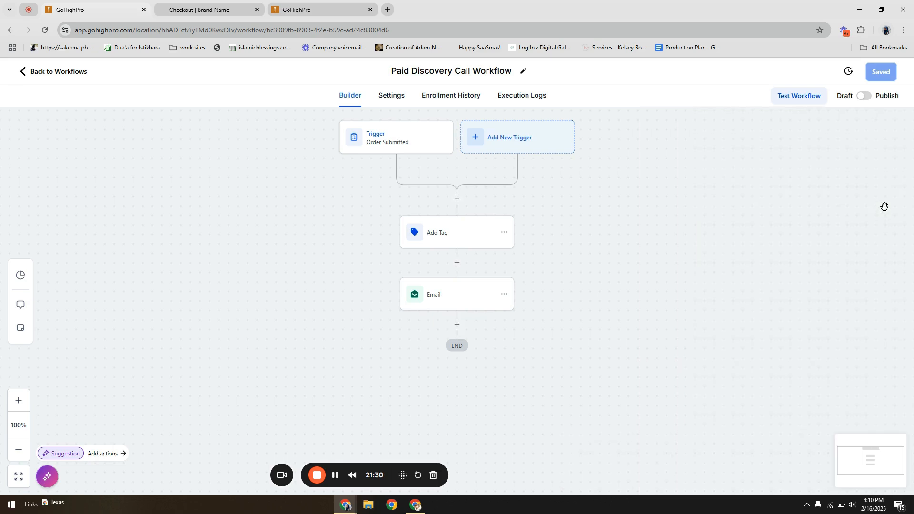
# - Publish the Paid Discovery Call Workflow and return to the list of workflows
pyautogui.click(865, 97)
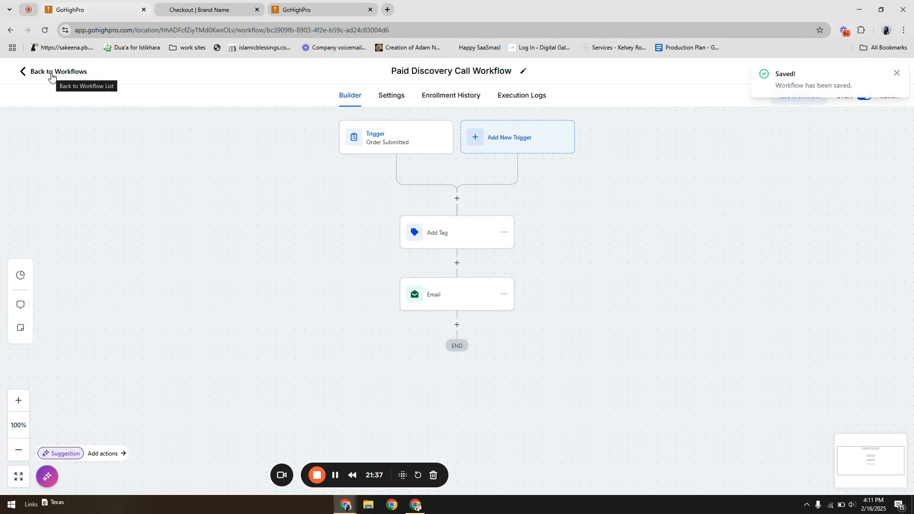
pyautogui.click(51, 72)
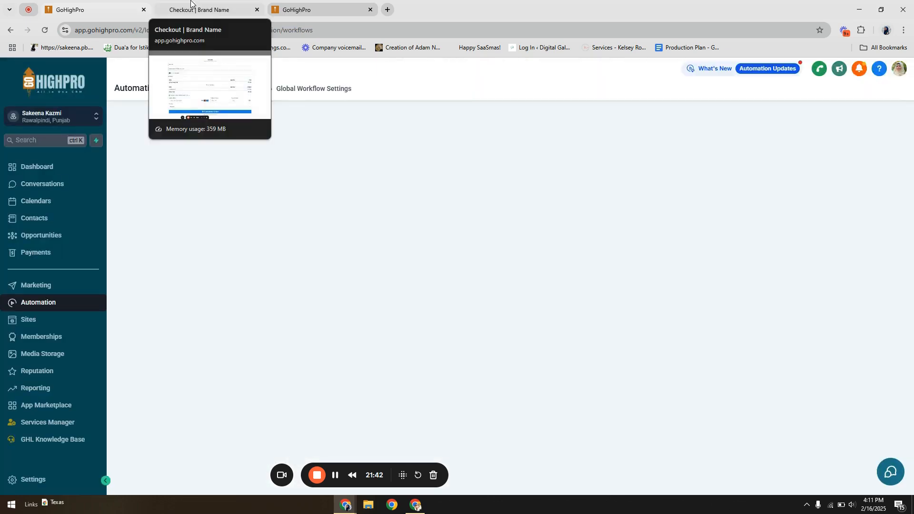
# - Open the Paid Discovery Call funnel's settings, switch its payment mode from live to test, and save
pyautogui.click(48, 325)
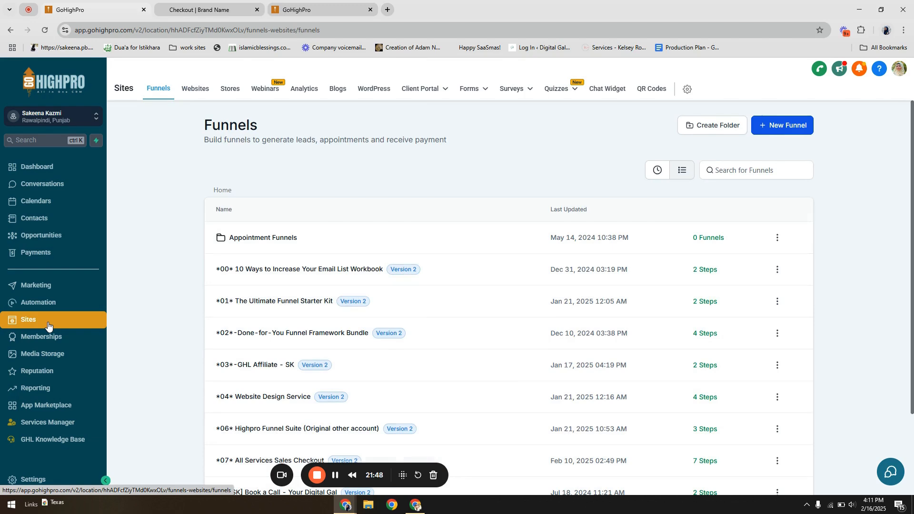
pyautogui.click(665, 166)
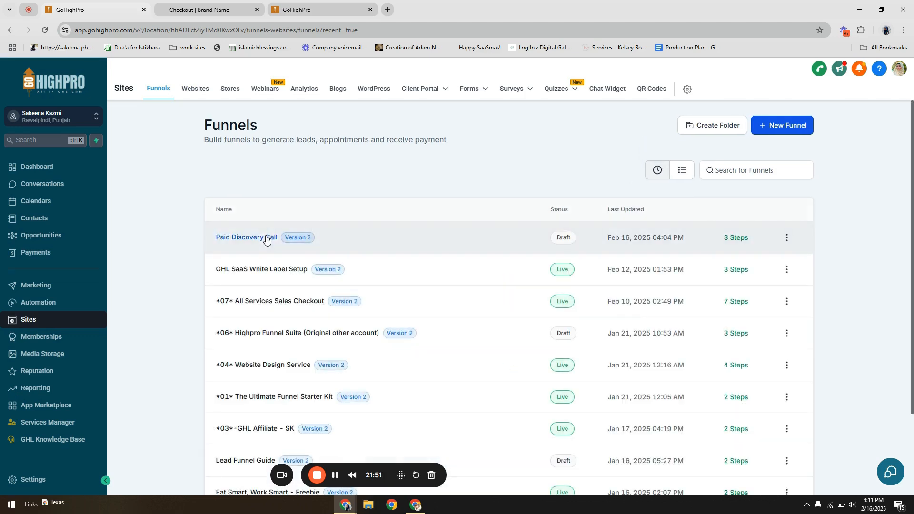
pyautogui.click(256, 240)
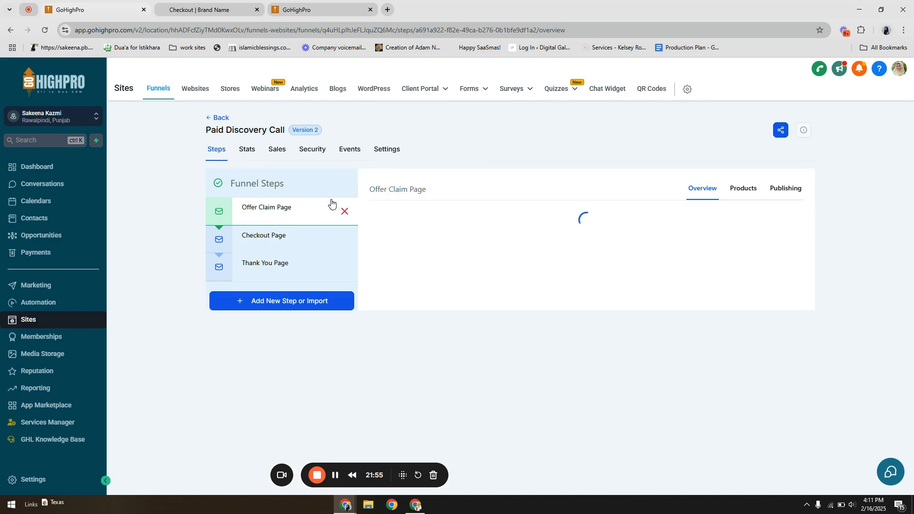
pyautogui.click(393, 149)
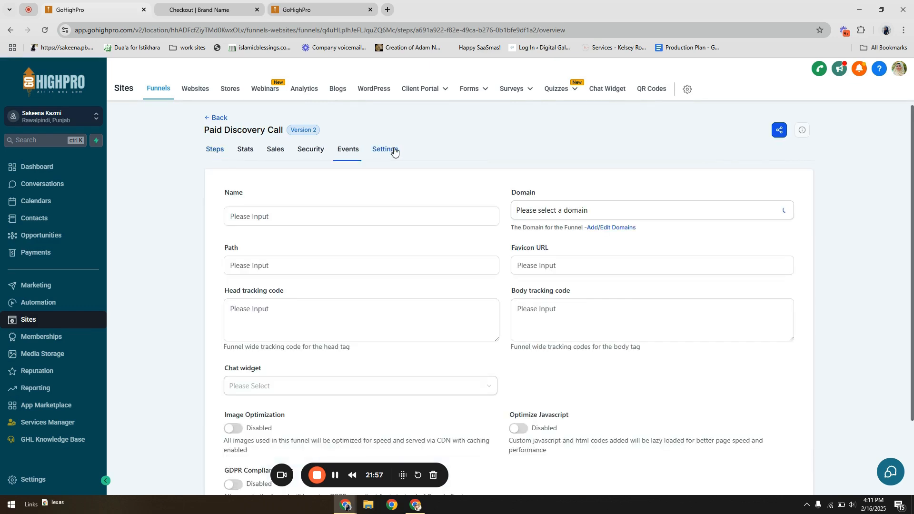
pyautogui.click(589, 217)
pyautogui.click(505, 169)
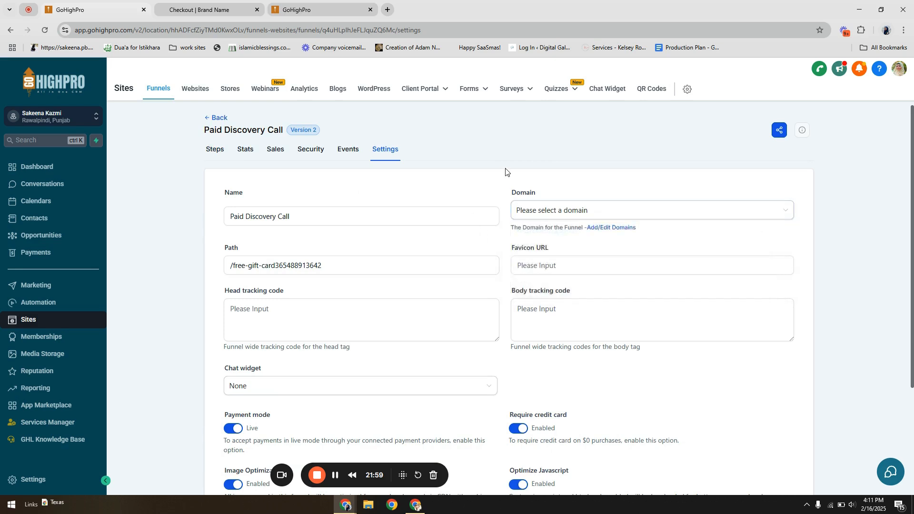
pyautogui.scroll(-3, 281, 384)
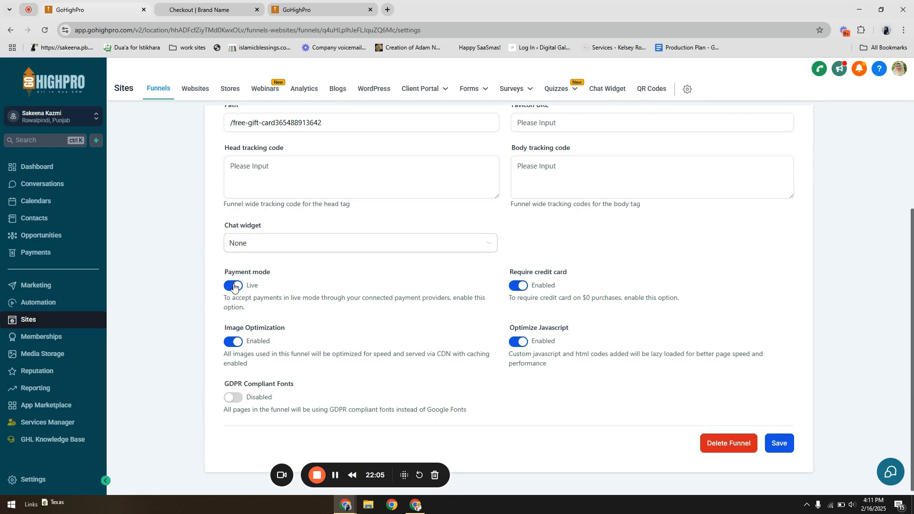
pyautogui.click(234, 286)
pyautogui.click(780, 444)
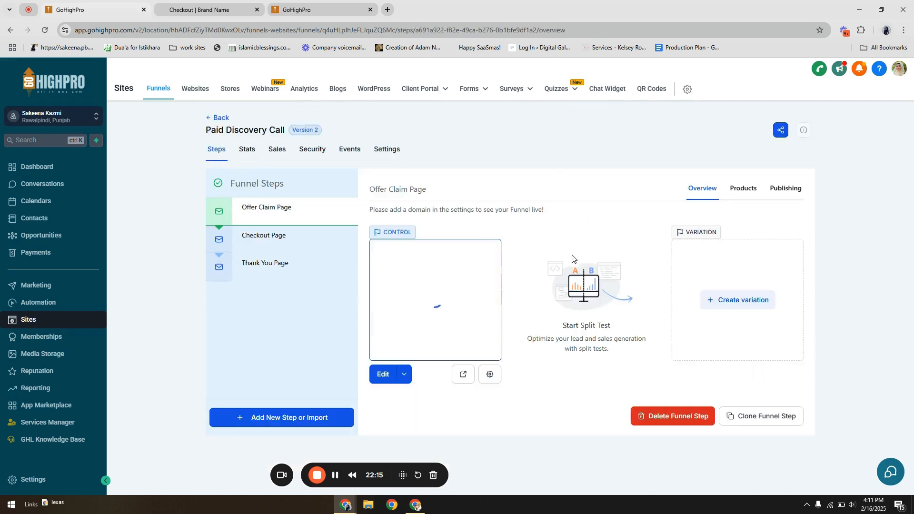
# - Preview the Offer Claim Page, close the old checkout preview, and follow a Claim Your Discovery Call button to the checkout page
pyautogui.click(463, 376)
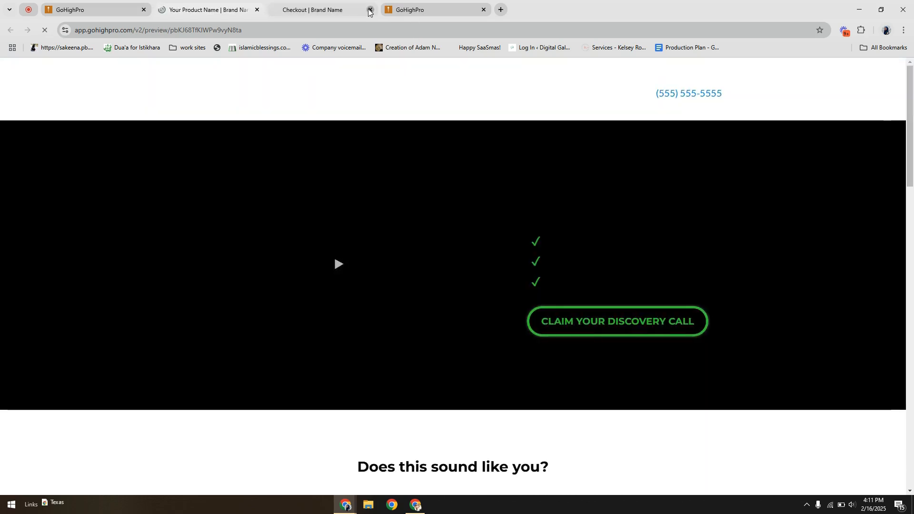
pyautogui.click(369, 10)
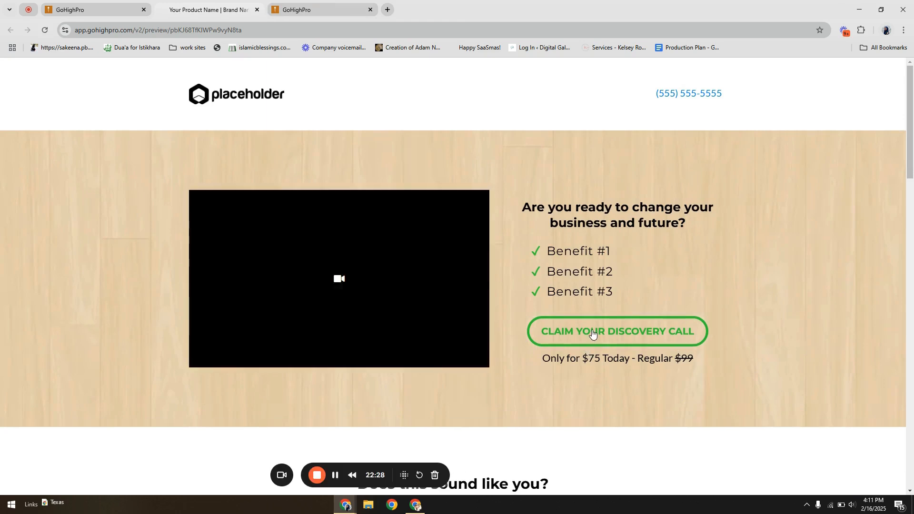
pyautogui.scroll(-10, 558, 398)
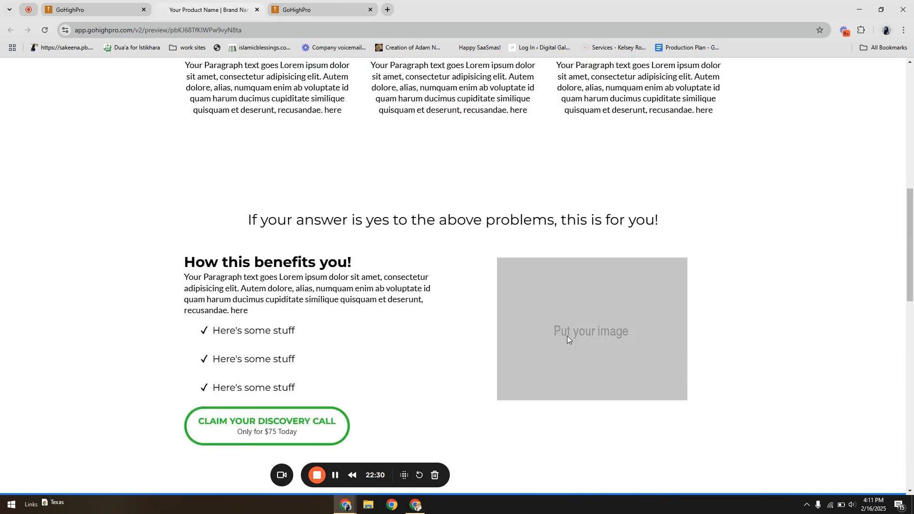
pyautogui.scroll(-4, 567, 335)
pyautogui.click(324, 239)
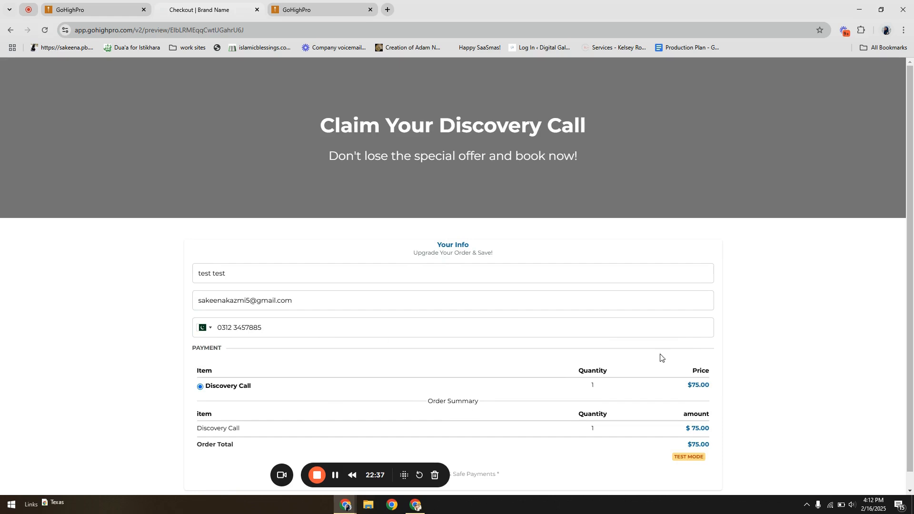
pyautogui.moveTo(669, 459); pyautogui.dragTo(741, 459)
# - Fill in the test card number, expiration date and security code on the checkout form, and complete the Discovery Call order
pyautogui.scroll(-3, 742, 391)
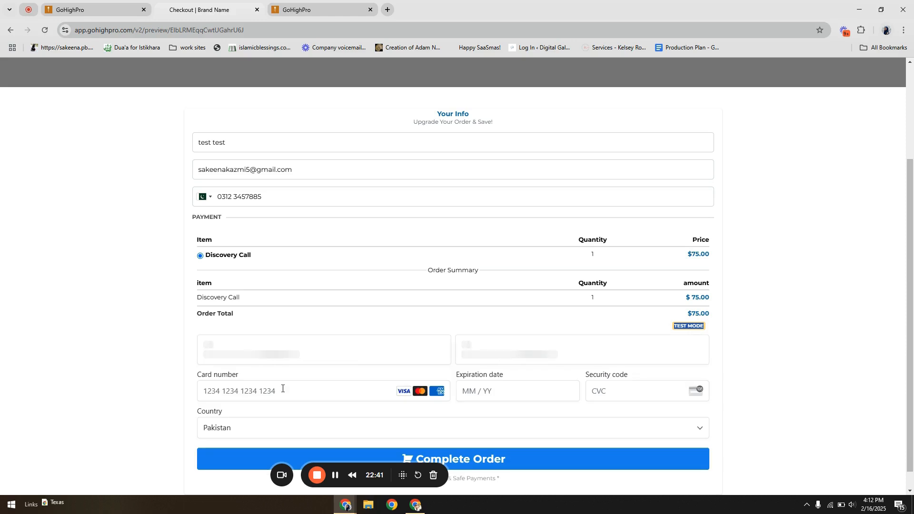
pyautogui.click(283, 389)
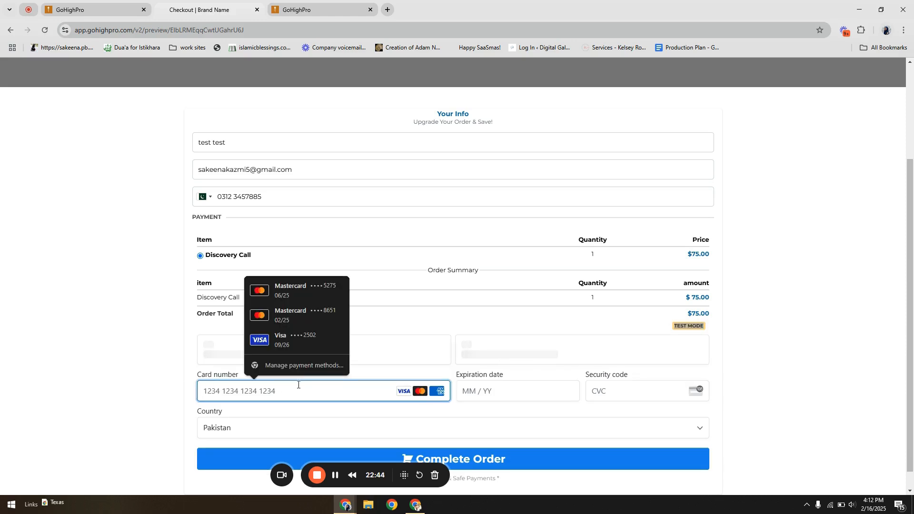
pyautogui.write('424')
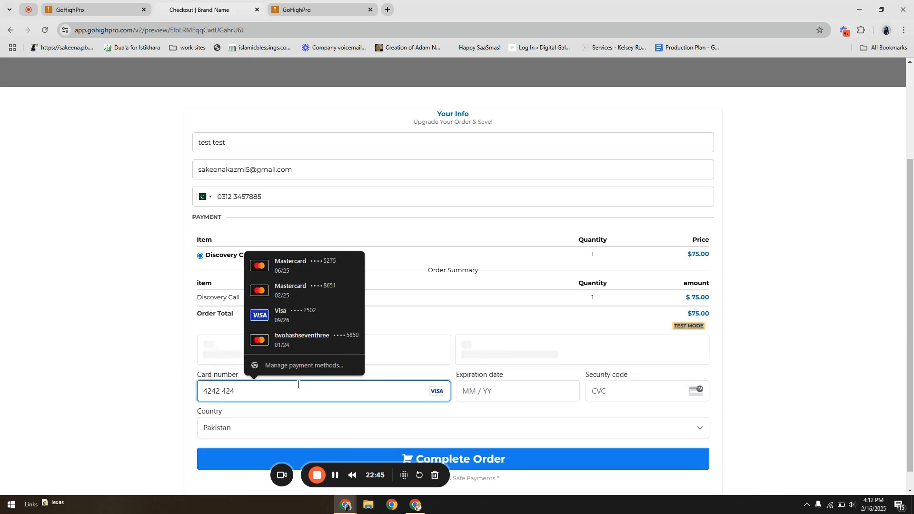
pyautogui.write('2424242424')
pyautogui.write('242')
pyautogui.write('06 /')
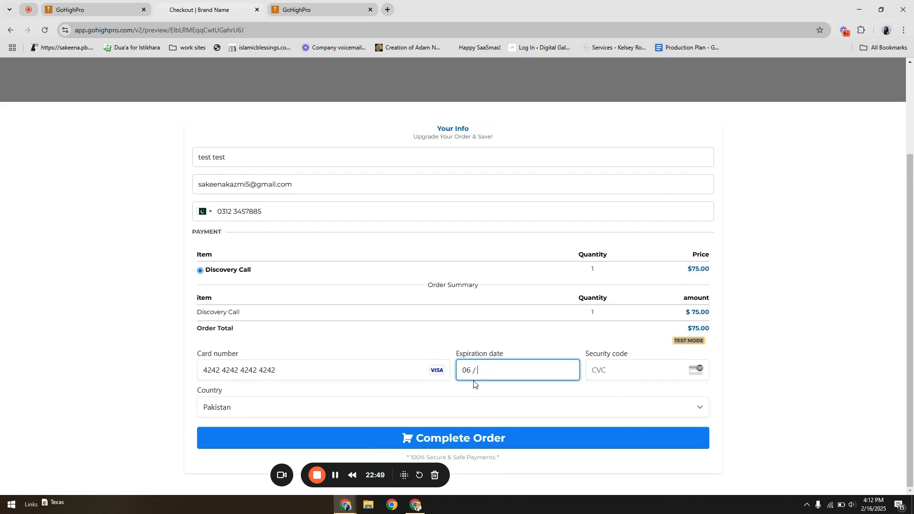
pyautogui.write('6')
pyautogui.press('BackSpace')
pyautogui.write('26')
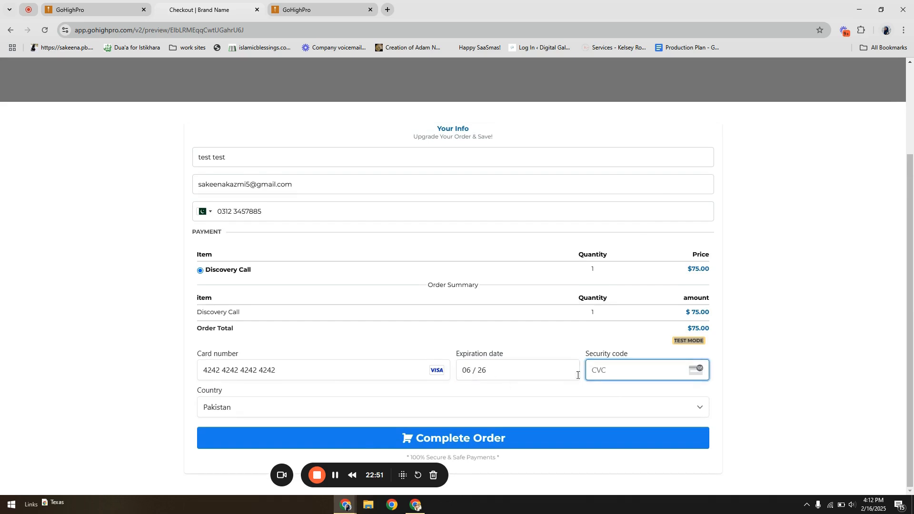
pyautogui.write('479')
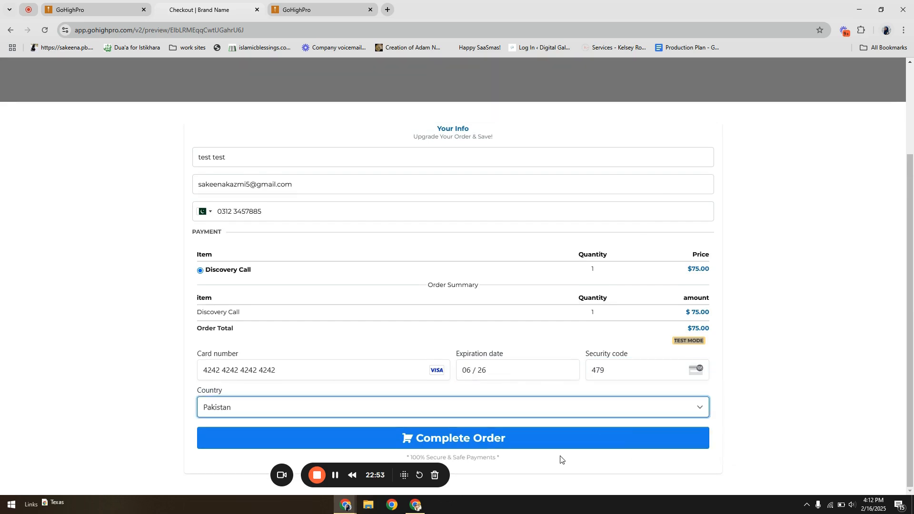
pyautogui.click(564, 442)
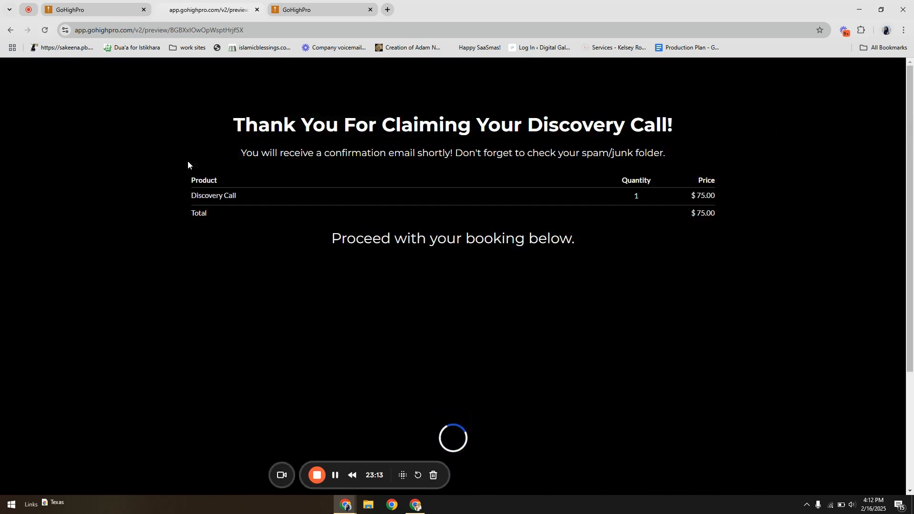
# - Examine the order summary and the booking calendar on the Thank You Page
pyautogui.moveTo(690, 195); pyautogui.dragTo(727, 197)
pyautogui.click(732, 220)
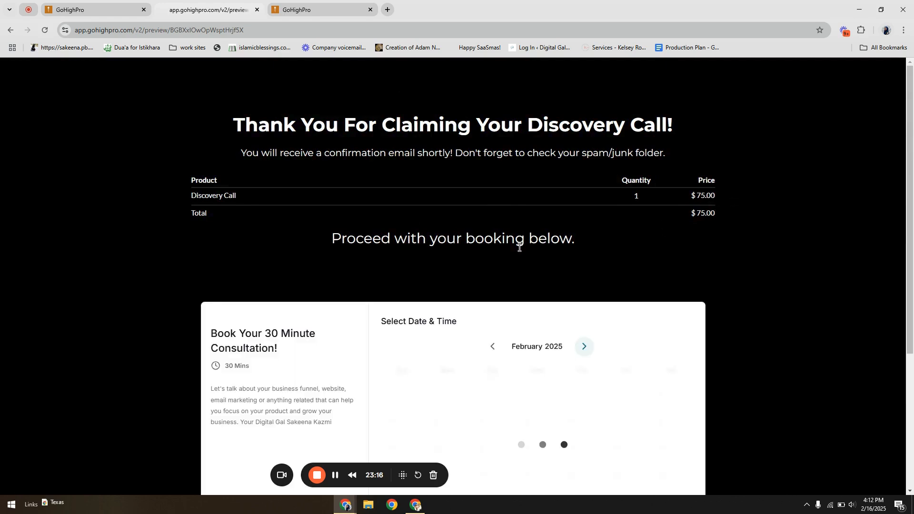
pyautogui.scroll(-4, 609, 332)
pyautogui.scroll(4, 609, 332)
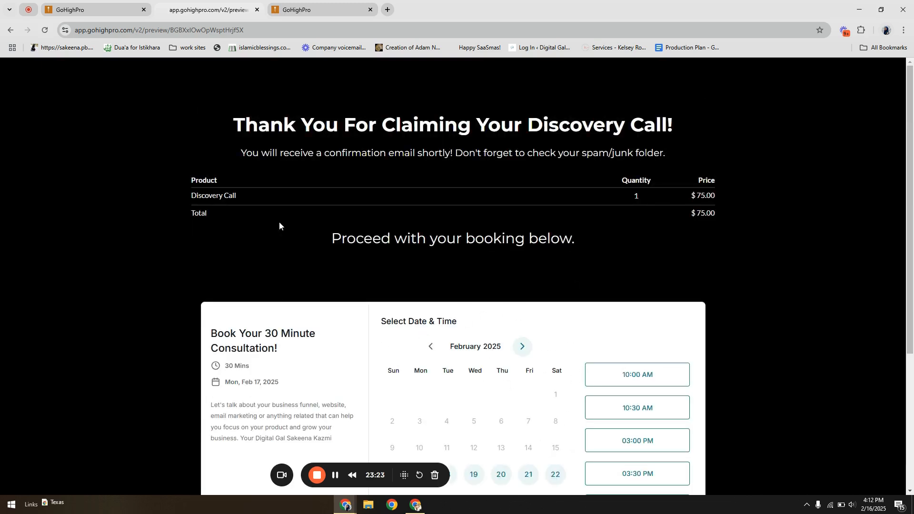
# - Return to the funnel account, open the list of submitted orders in Payments, and inspect the Paid Discovery Call order's amount
pyautogui.click(101, 8)
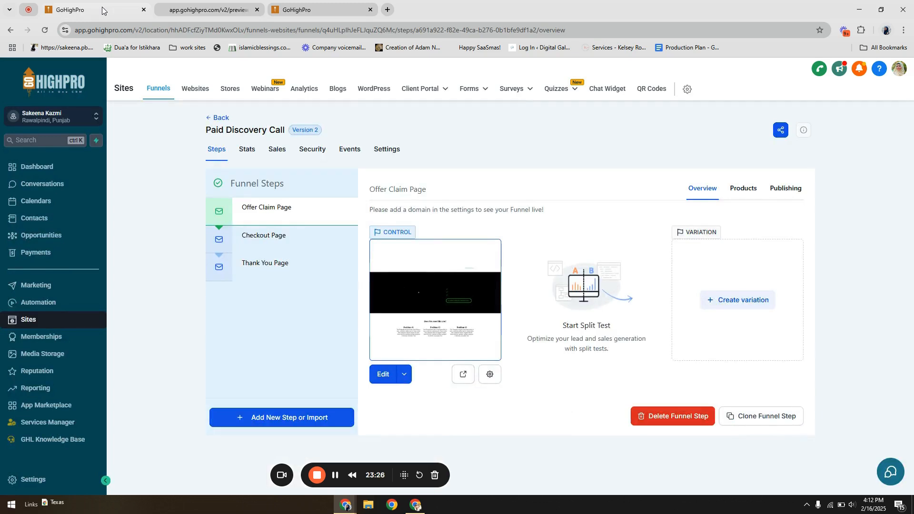
pyautogui.click(49, 224)
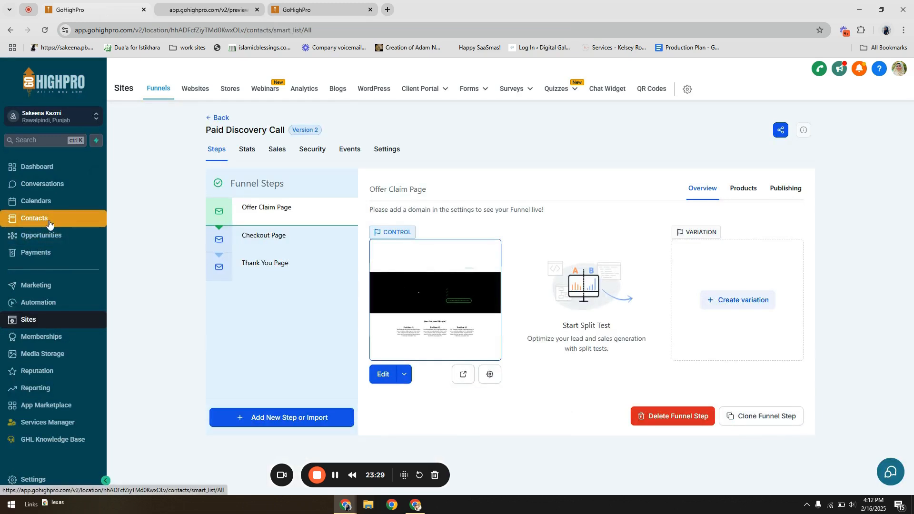
pyautogui.click(53, 253)
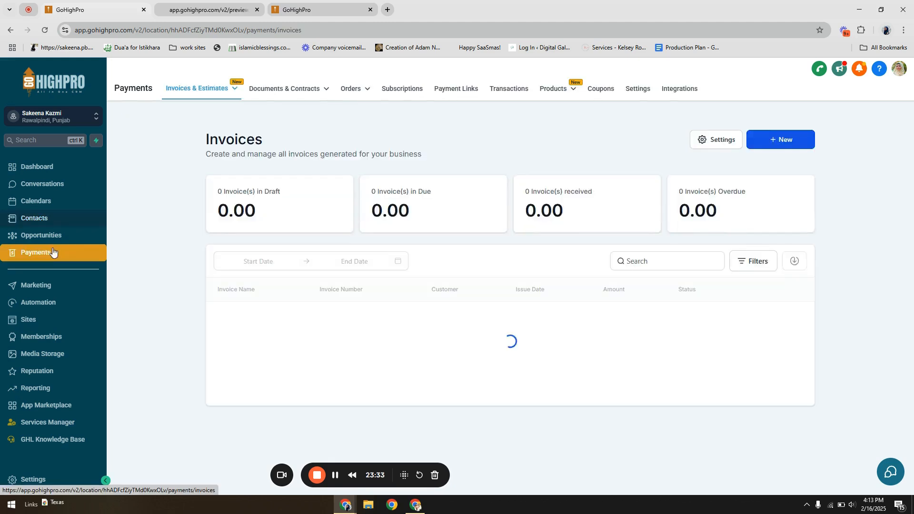
pyautogui.moveTo(355, 93)
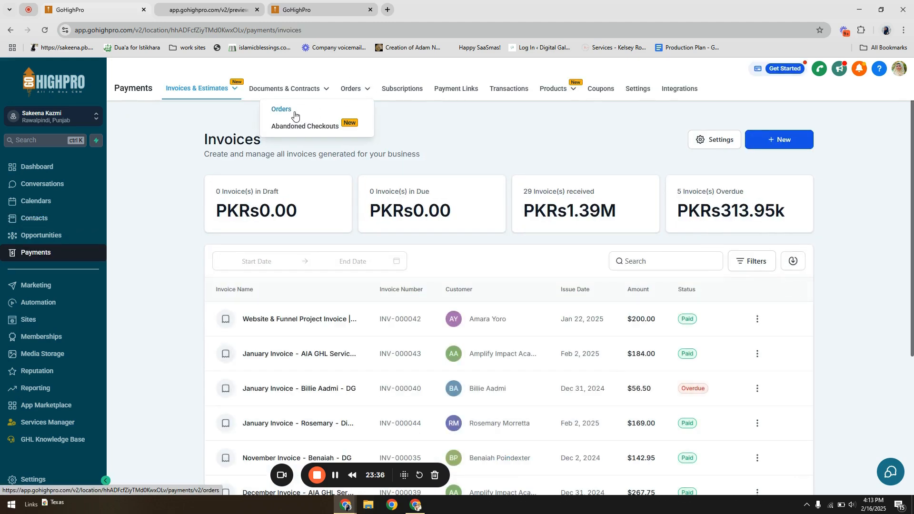
pyautogui.click(352, 89)
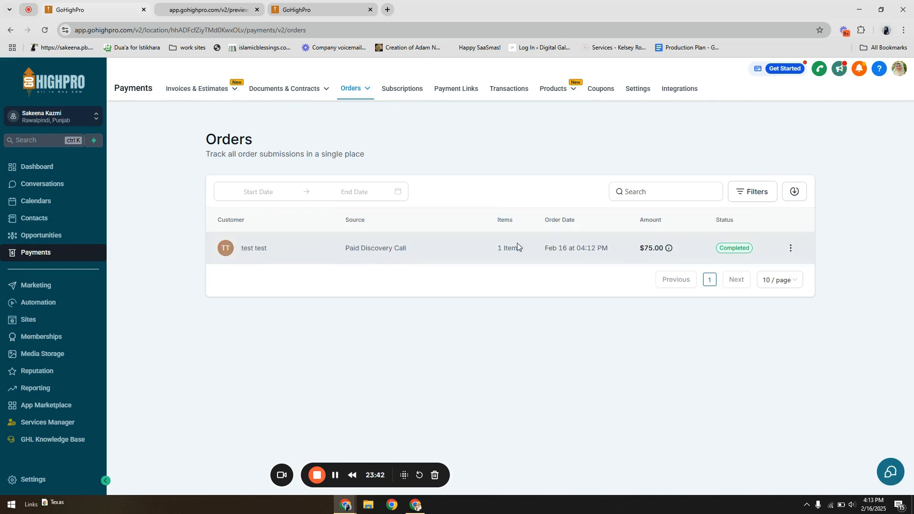
pyautogui.moveTo(670, 248)
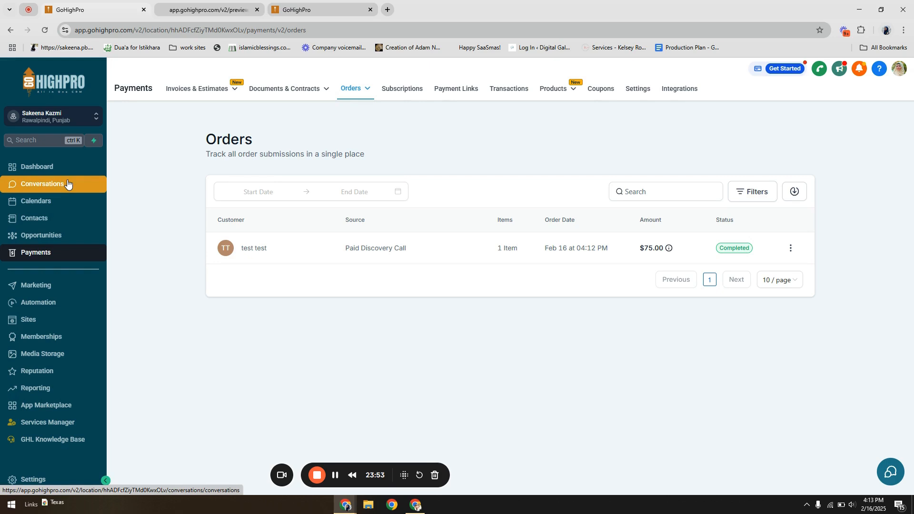
# - Open the customer's contact record from the order, and inspect its tags and the "Thank You for Investing in Your Call!" email
pyautogui.click(252, 248)
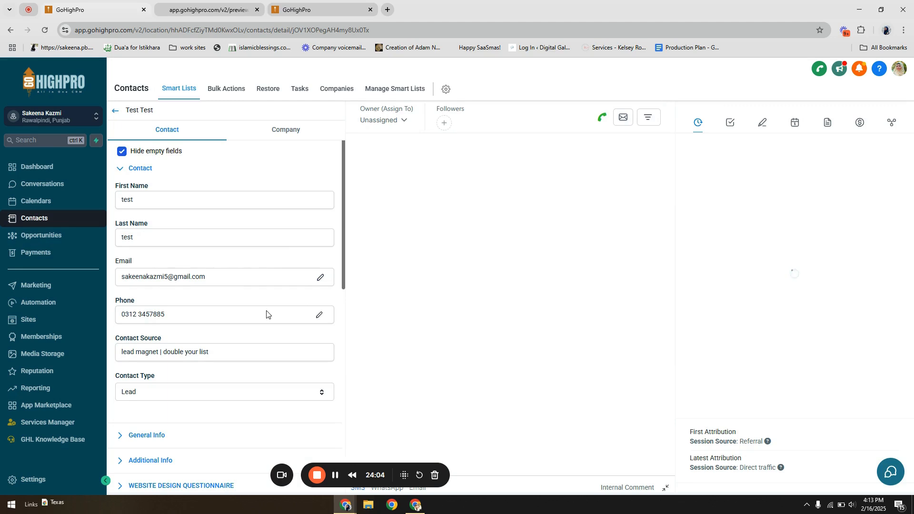
pyautogui.scroll(-4, 267, 314)
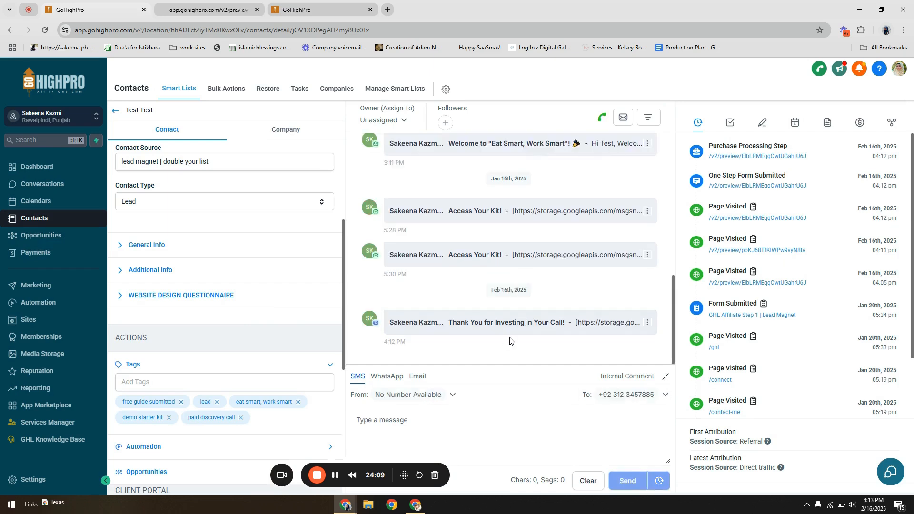
pyautogui.click(503, 332)
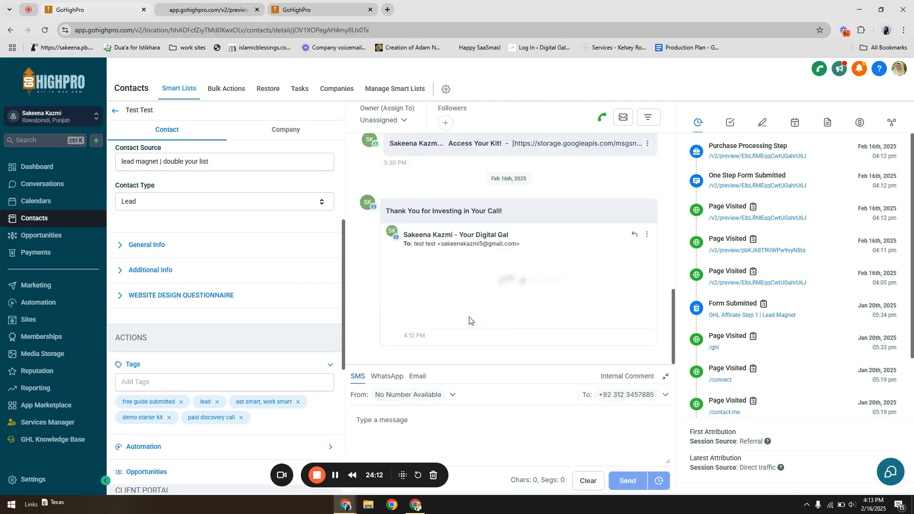
pyautogui.scroll(3, 500, 285)
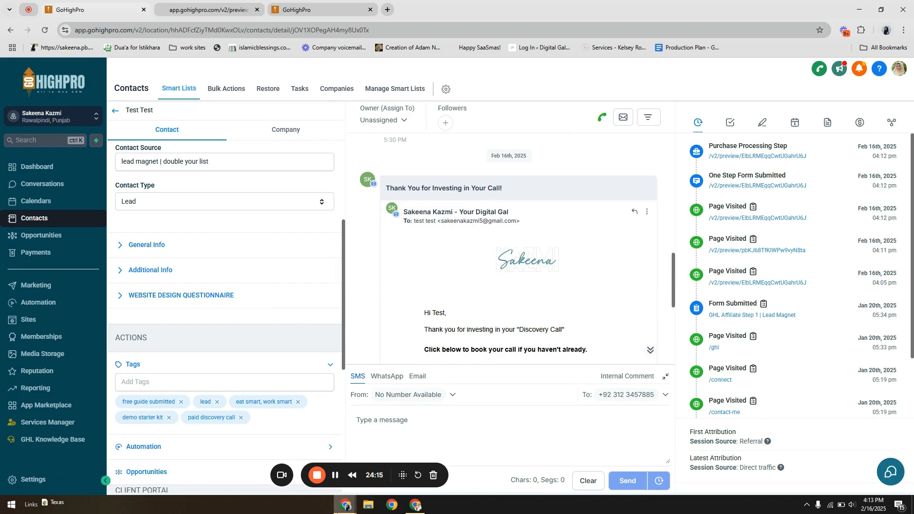
# - Switch to the Gmail inbox, refresh it, and open the Spam folder to look for the confirmation email
pyautogui.moveTo(345, 506)
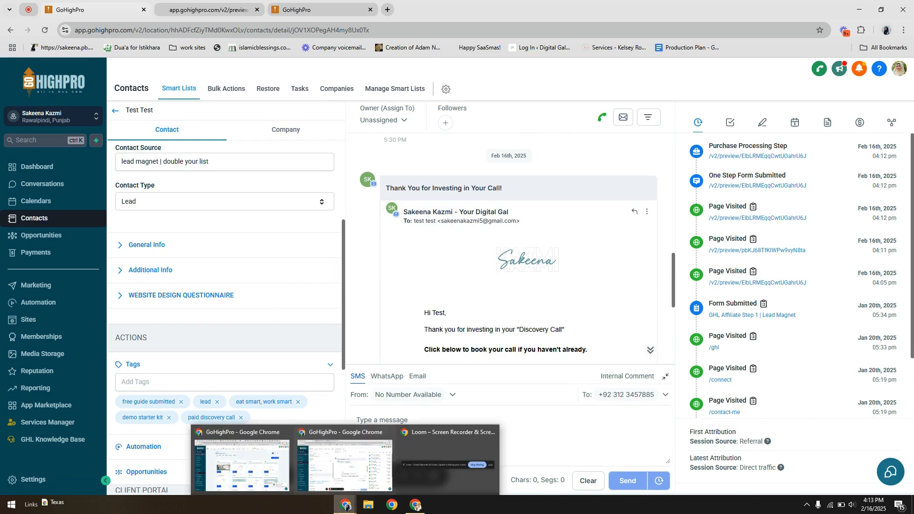
pyautogui.click(241, 464)
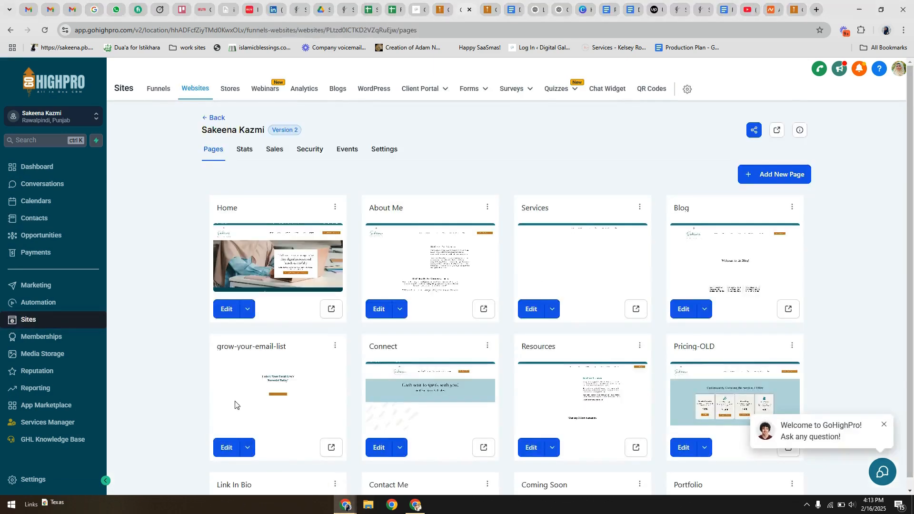
pyautogui.click(26, 12)
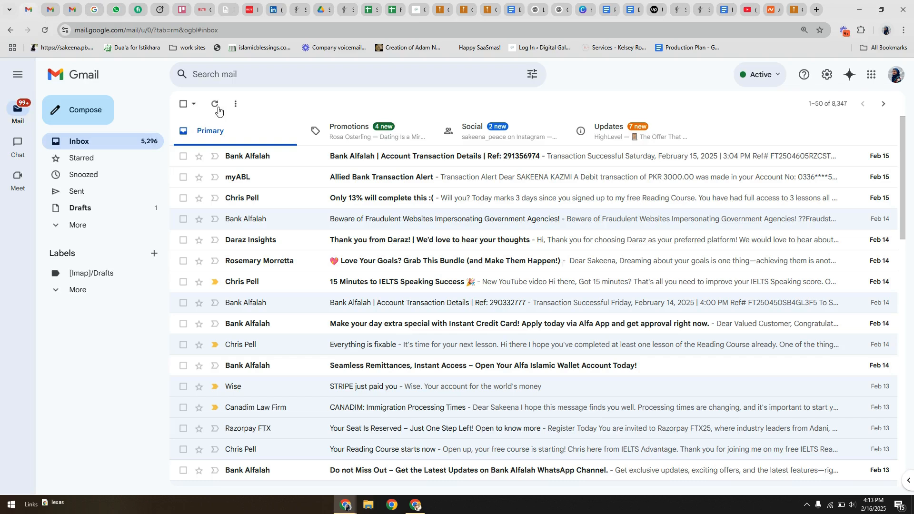
pyautogui.click(217, 106)
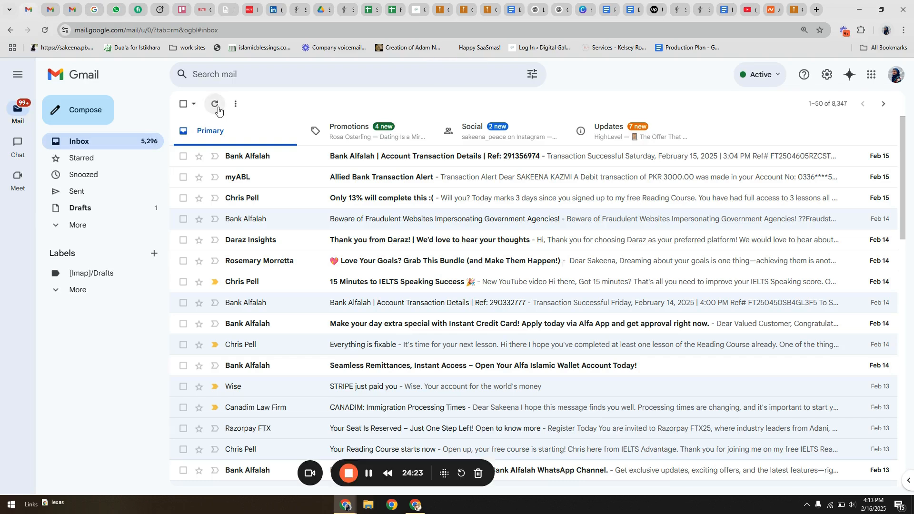
pyautogui.click(92, 228)
pyautogui.click(97, 296)
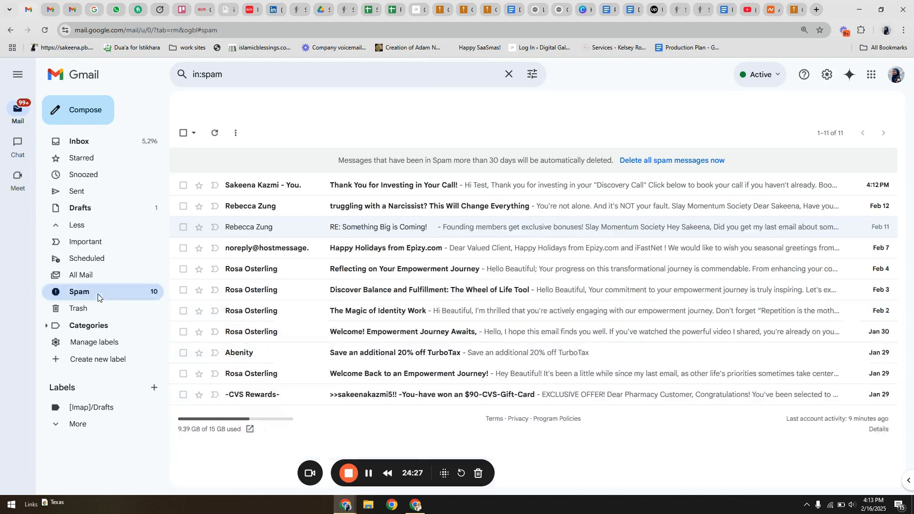
# - Read through the "Thank You for Investing in Your Call!" email, and go back to the Spam list
pyautogui.click(425, 191)
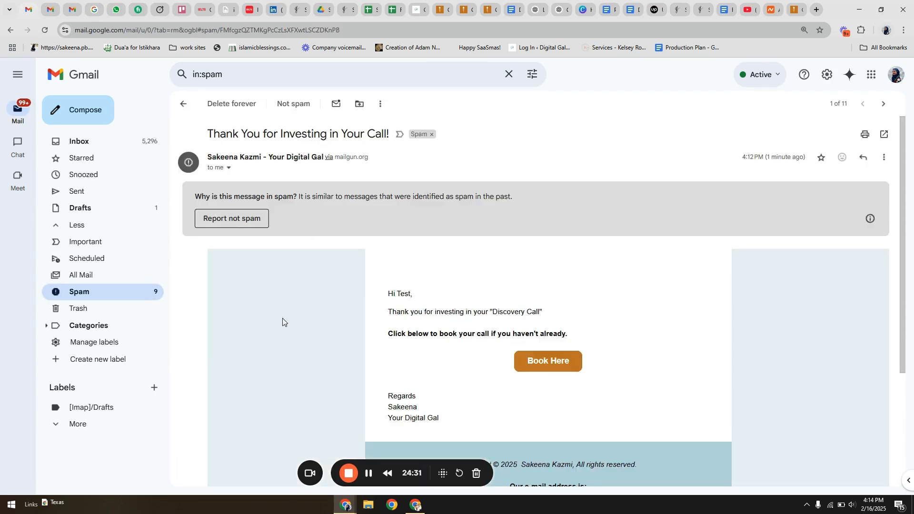
pyautogui.scroll(-4, 282, 319)
pyautogui.scroll(4, 282, 318)
pyautogui.click(184, 104)
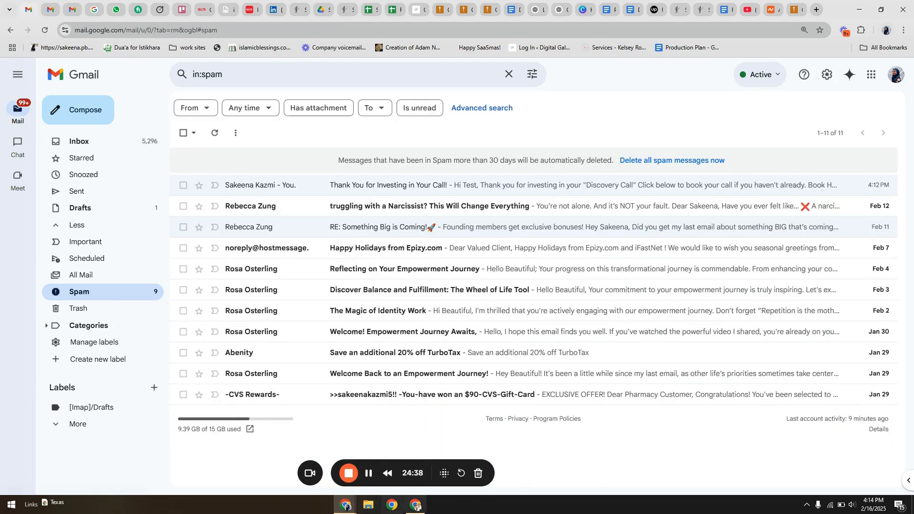
# - Return to the contact record in GoHighPro, look at the Thank You Page preview, and come back to the contact record
pyautogui.click(424, 508)
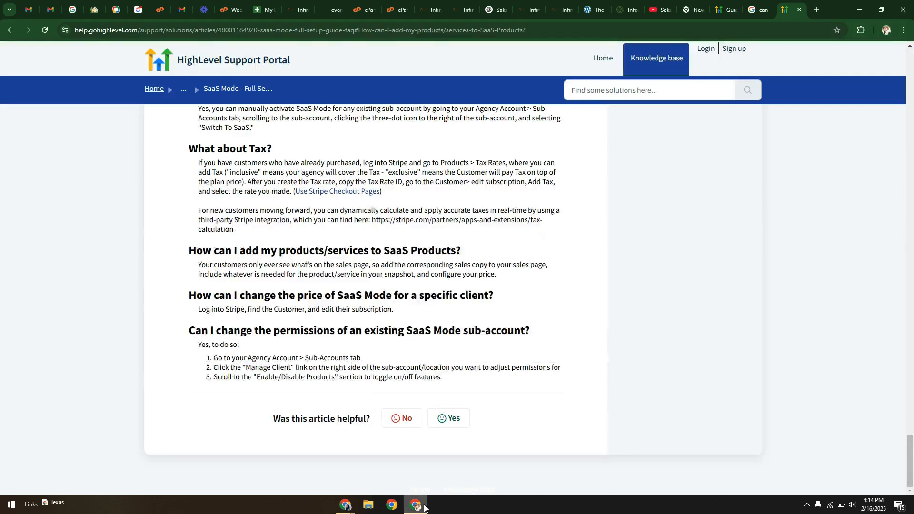
pyautogui.moveTo(352, 509)
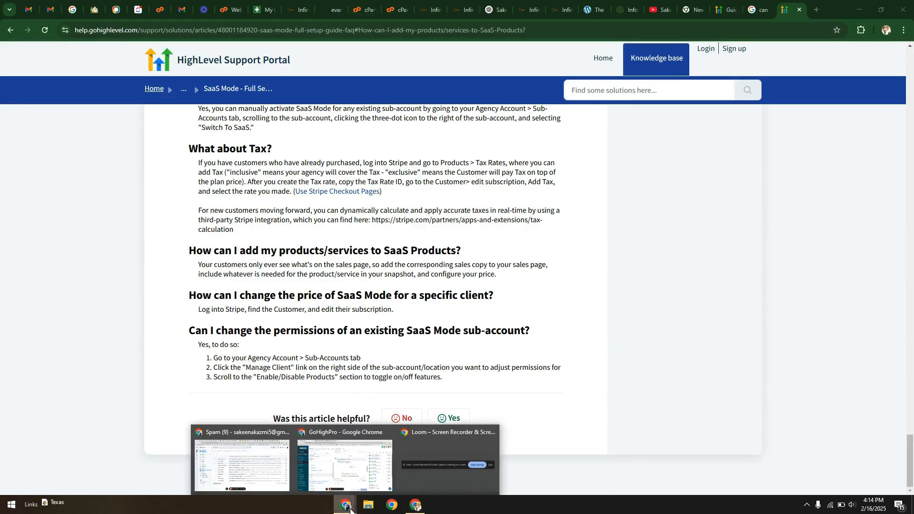
pyautogui.click(351, 461)
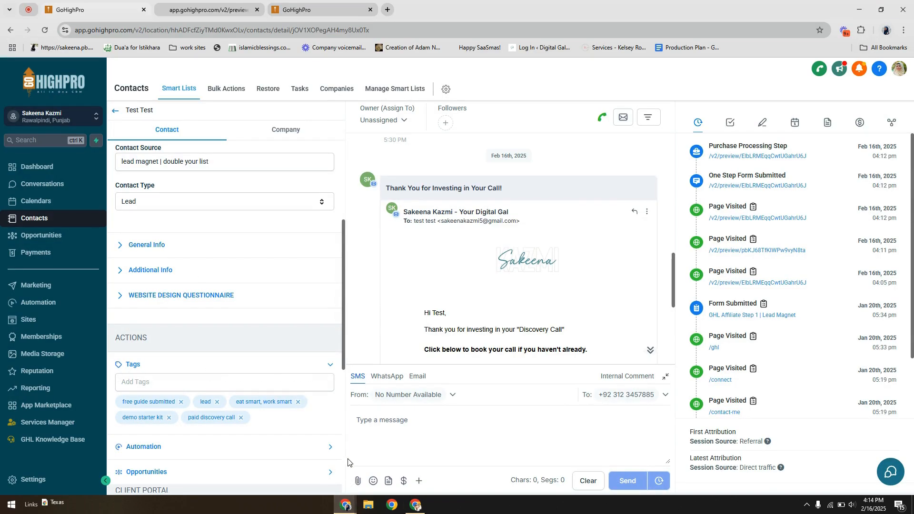
pyautogui.click(178, 4)
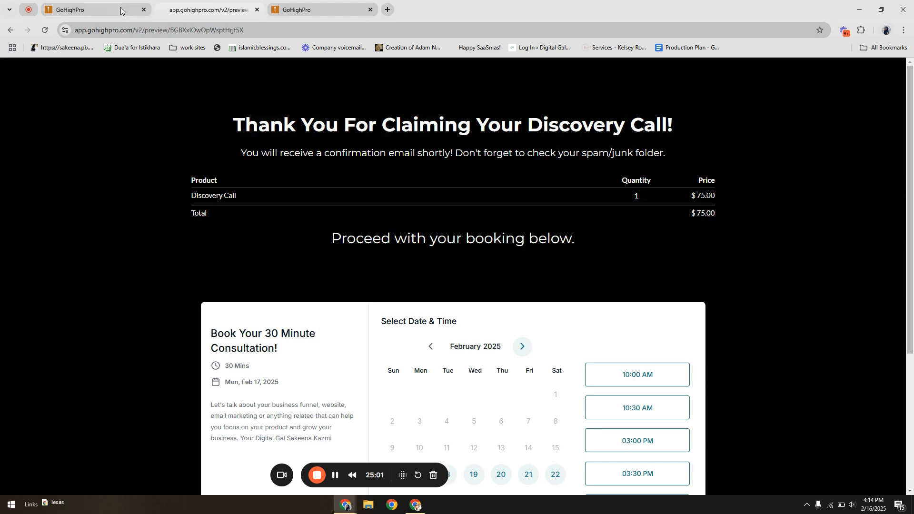
pyautogui.click(90, 10)
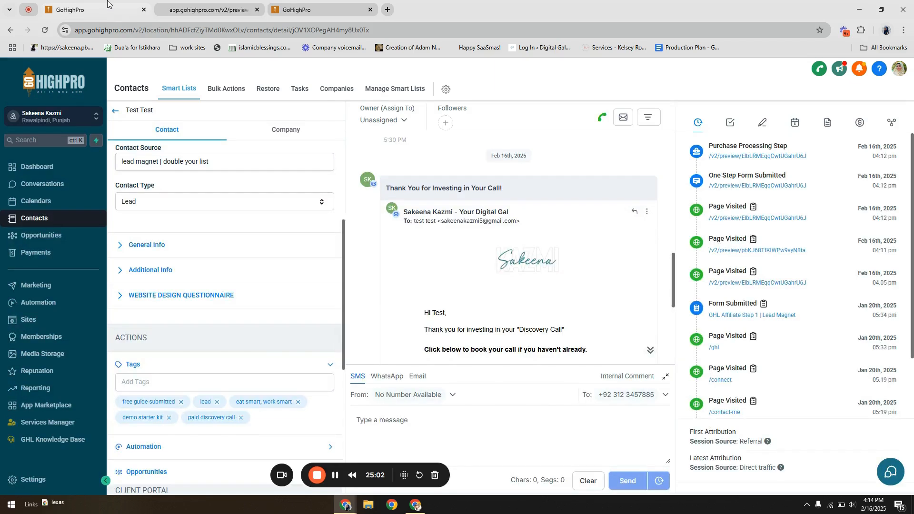
# - Open the most recently edited funnel's settings, switch the payment mode to Live, and save the settings
pyautogui.click(50, 322)
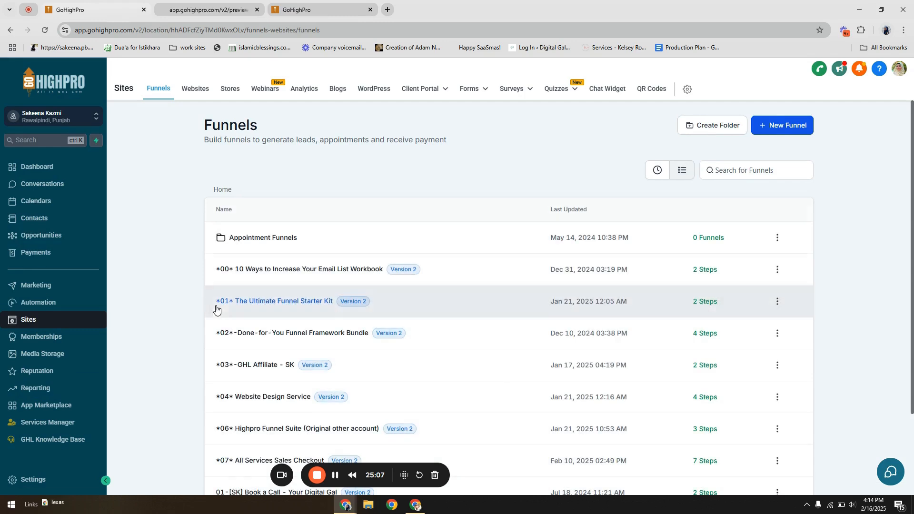
pyautogui.click(654, 174)
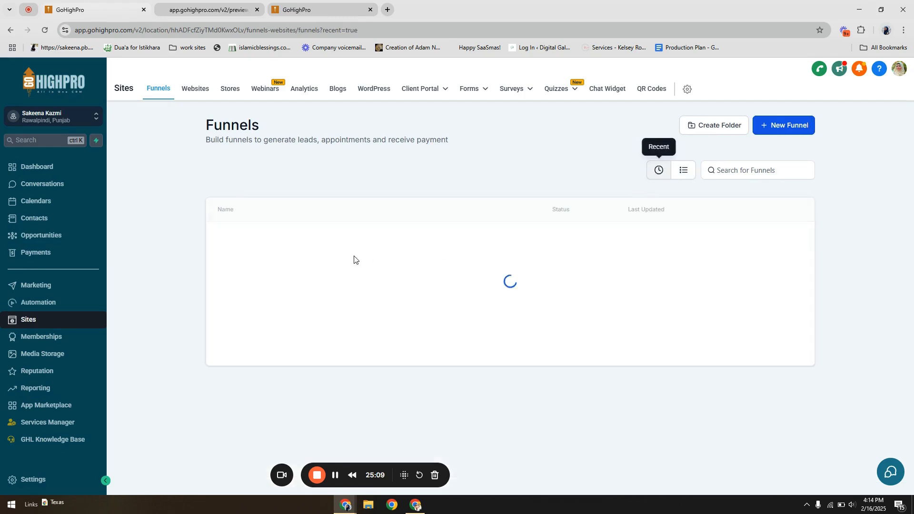
pyautogui.click(259, 238)
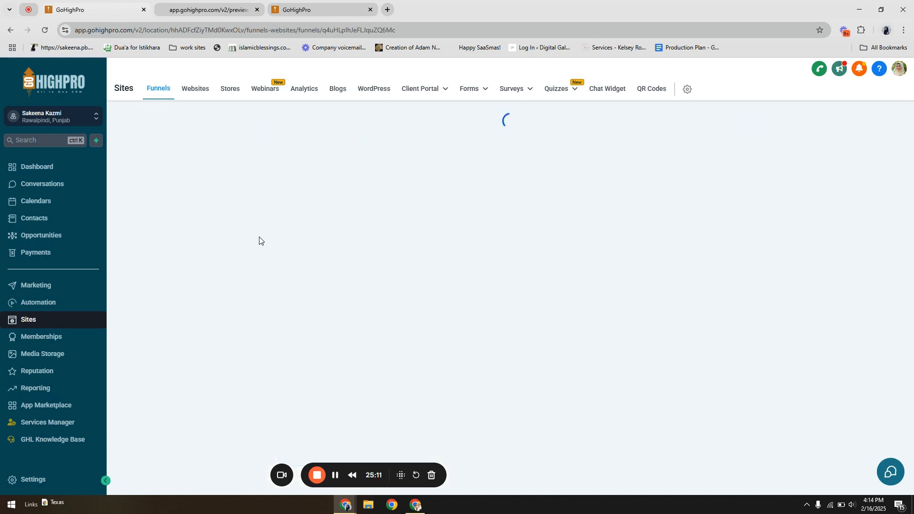
pyautogui.click(391, 152)
pyautogui.scroll(-3, 269, 422)
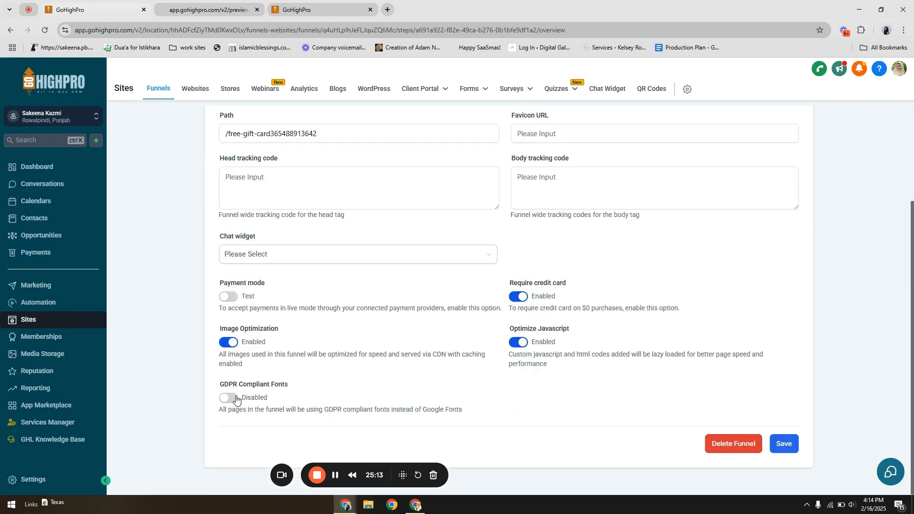
pyautogui.click(794, 447)
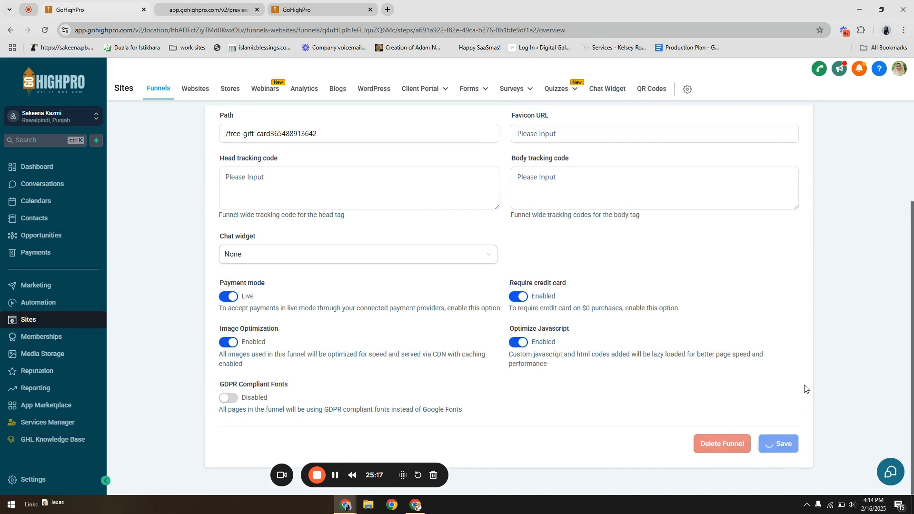